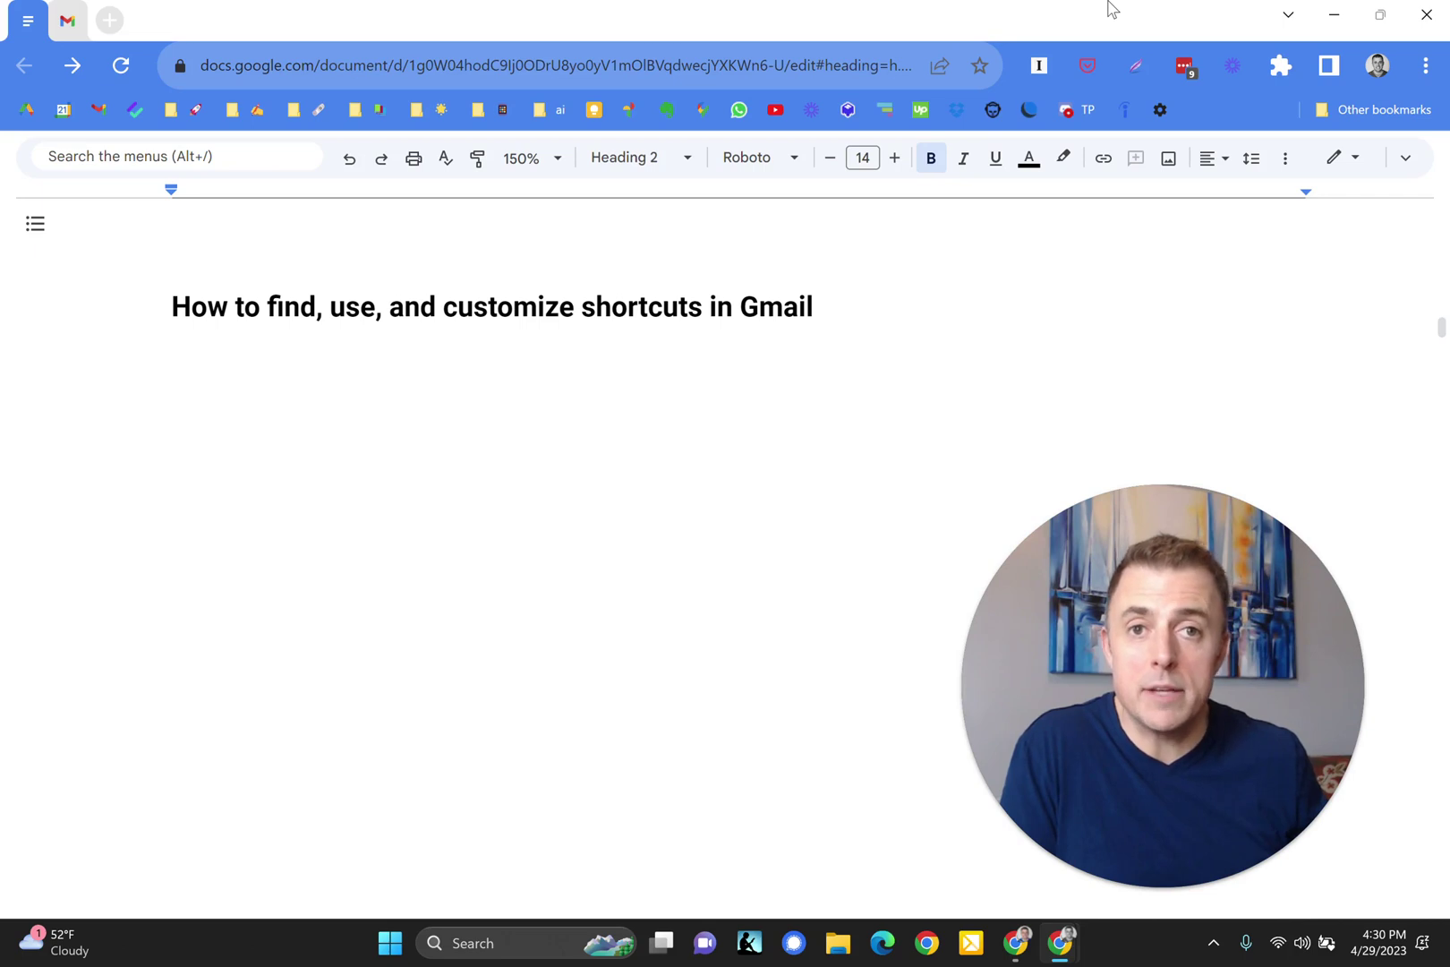
Restore the 'Are you looking for Gmail shortcuts?' heading and its two intro bullets.
text(Are you looking for Gmail shortcuts?)
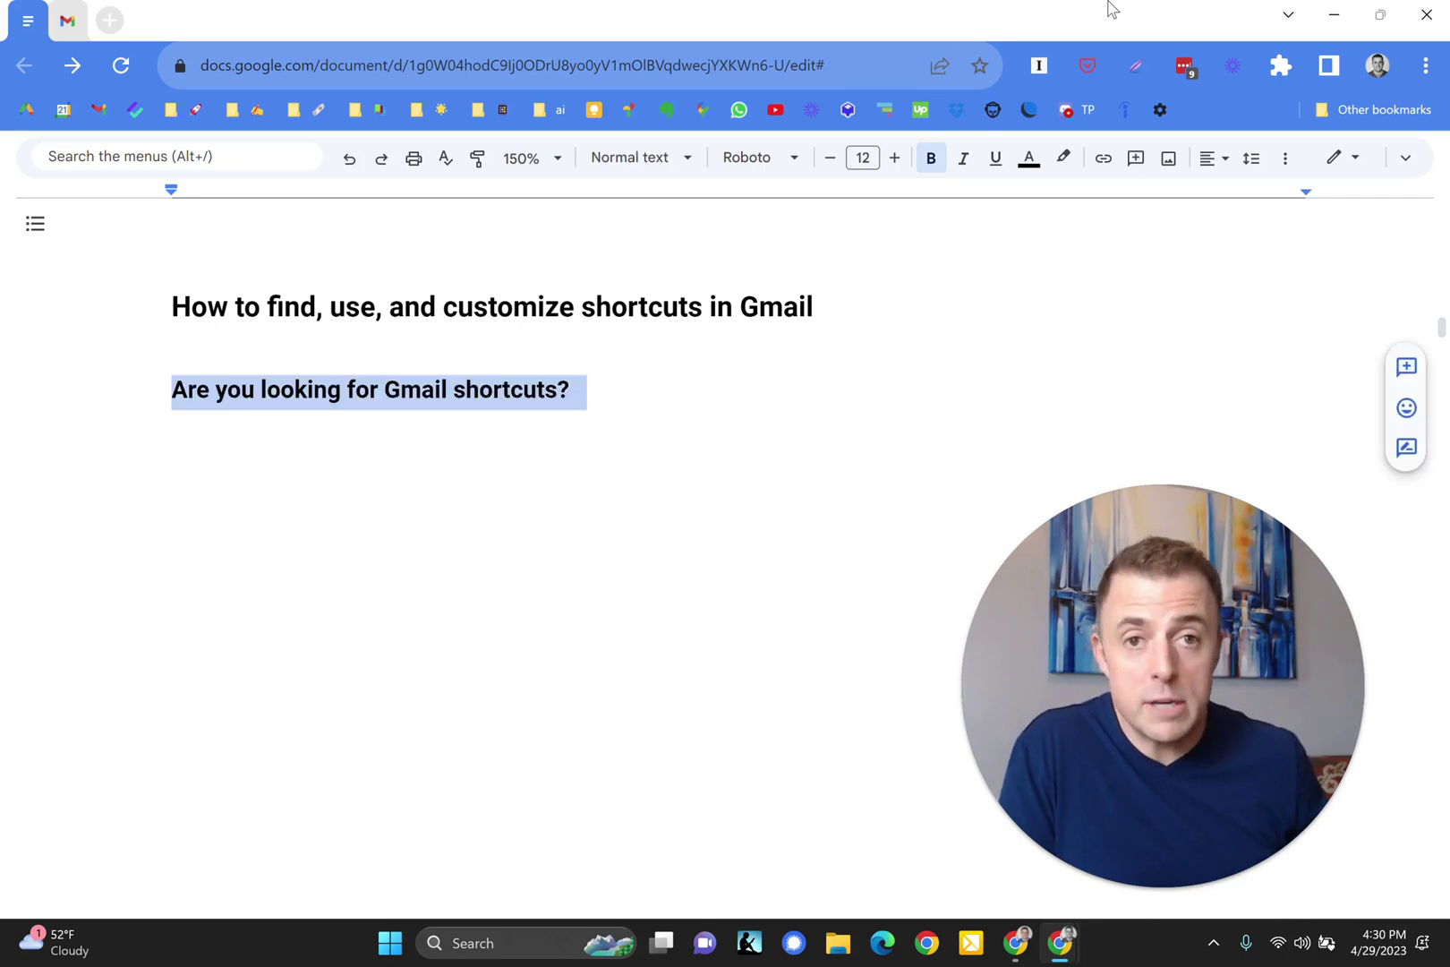
text(You’re in the right spot!)
text(I’m going to show you how to find, use, and customize shortcuts in Gmail)
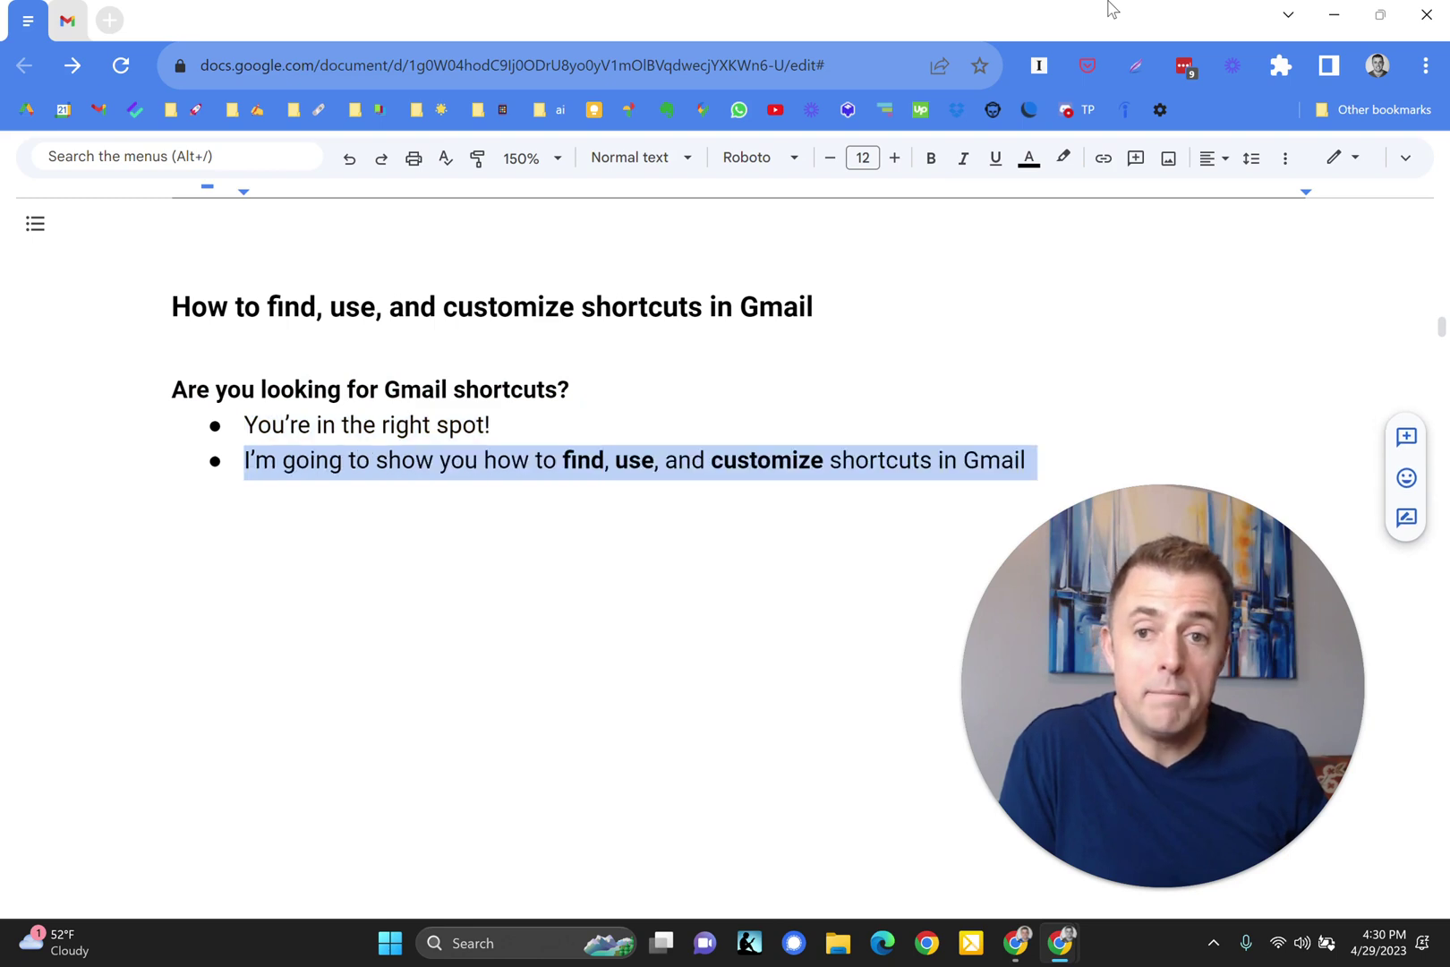
scroll(801, 388, down, 3)
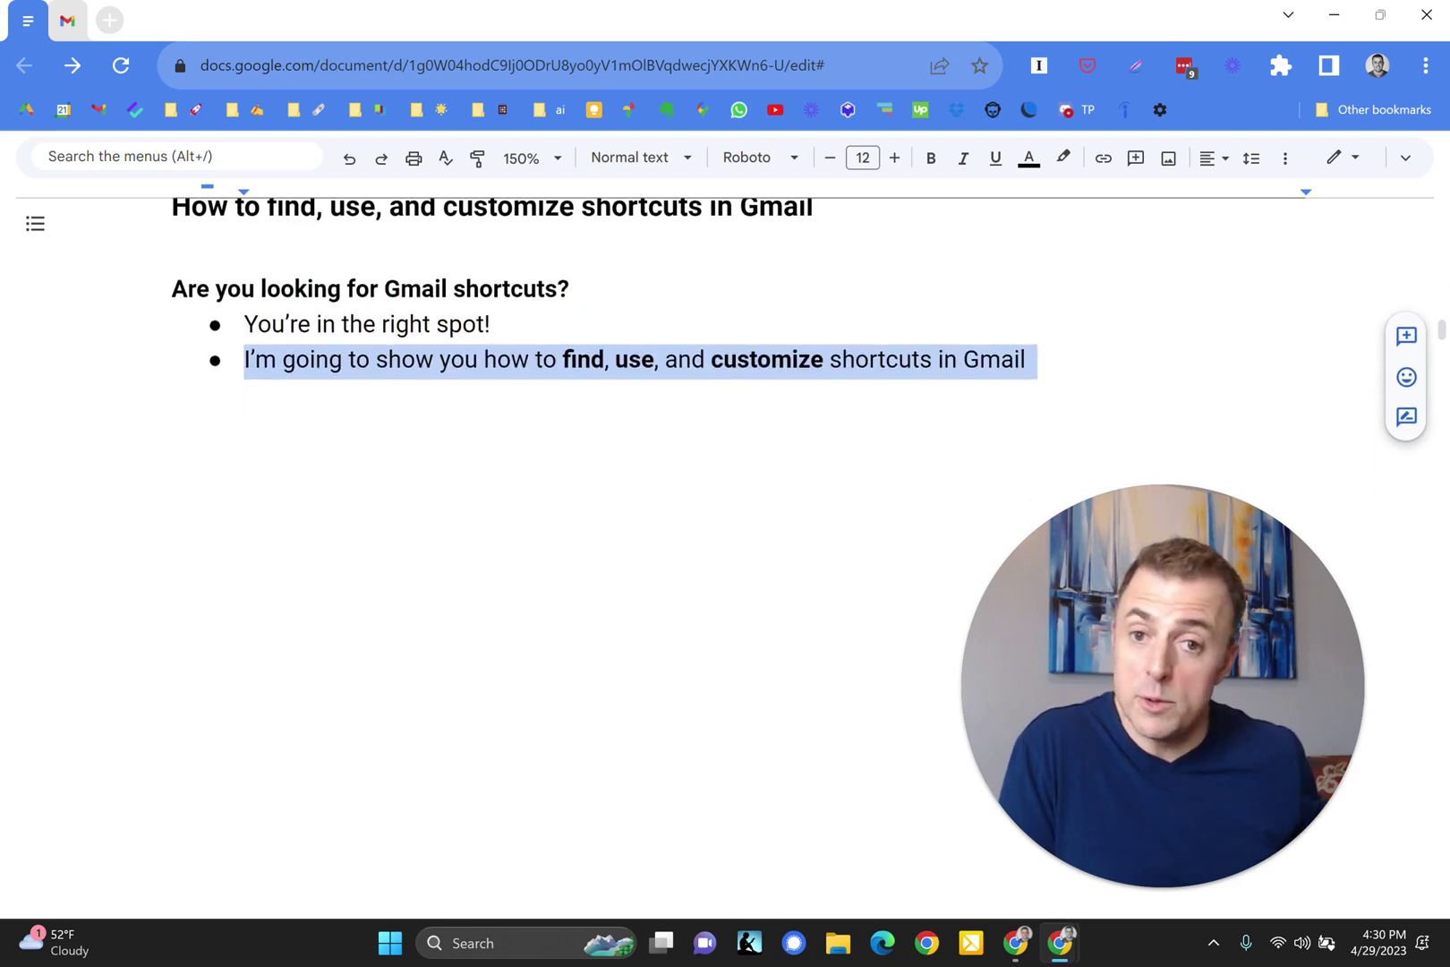
text(If you want to know why or how you should use shortcuts, videos linked below)
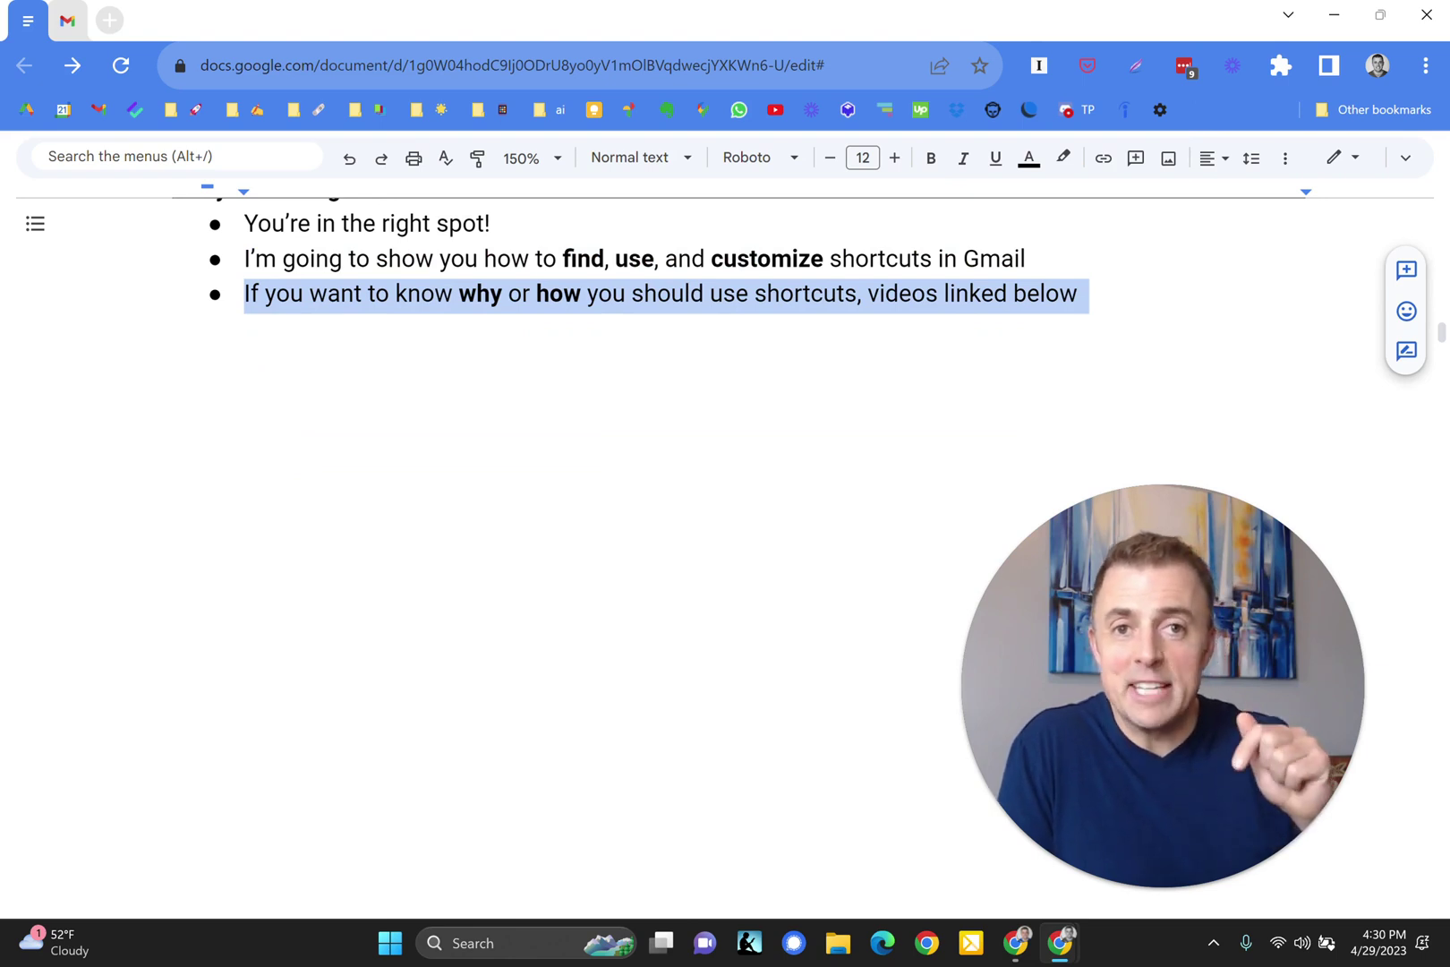
Restore the 'How to find shortcuts' heading with 'There's a shortcut for that!' and bold 'Shift + ?' bullets.
text(How to find shortcuts)
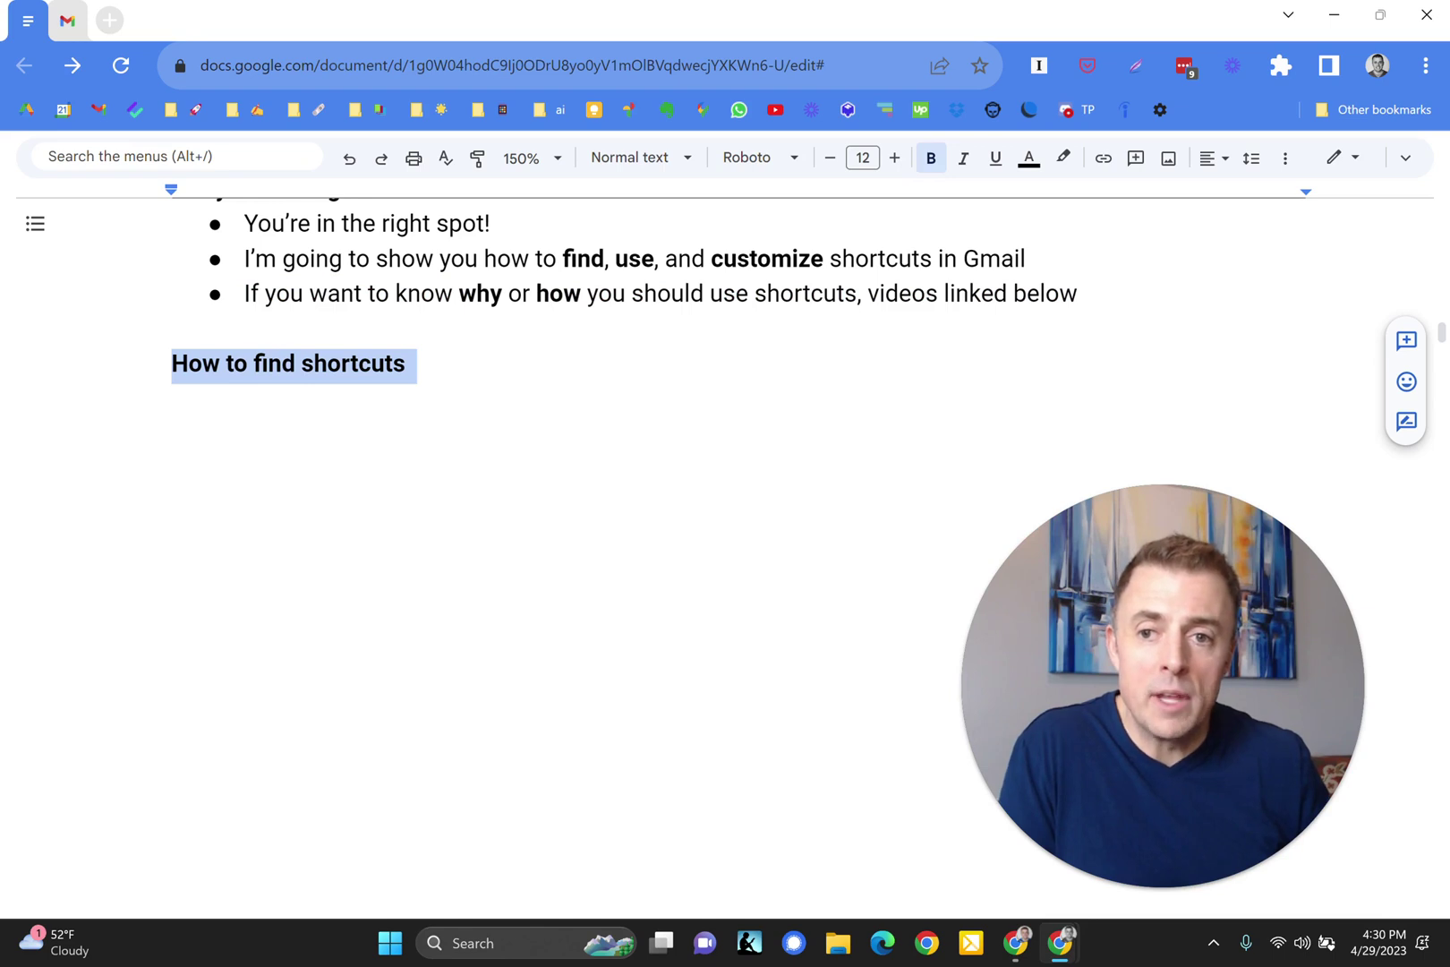
text(There’s a shortcut for that! 😅)
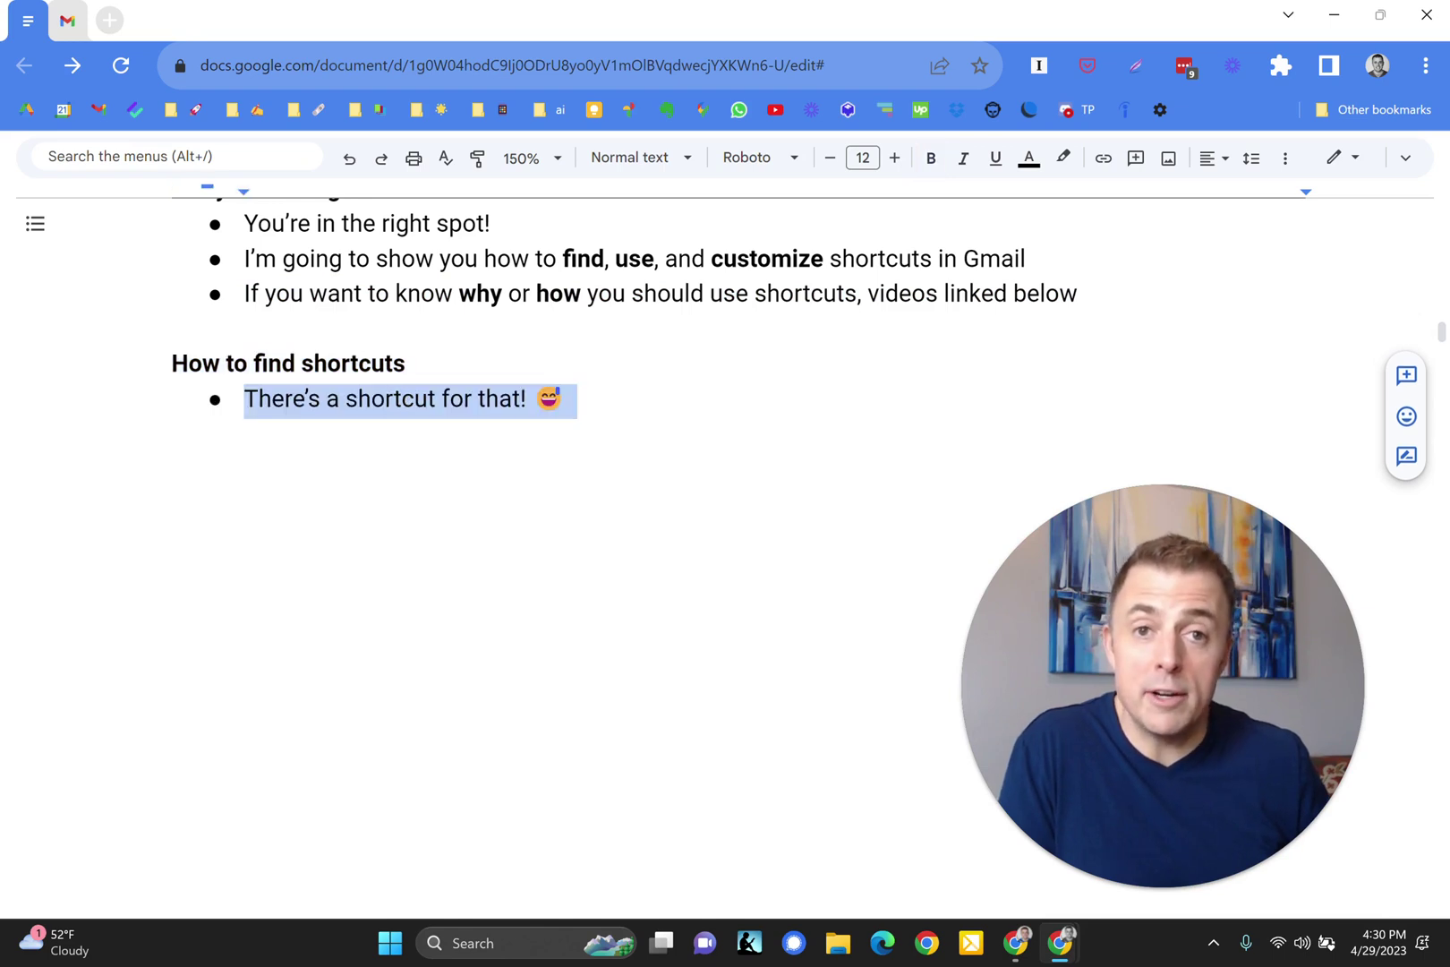
text(Shift + ?)
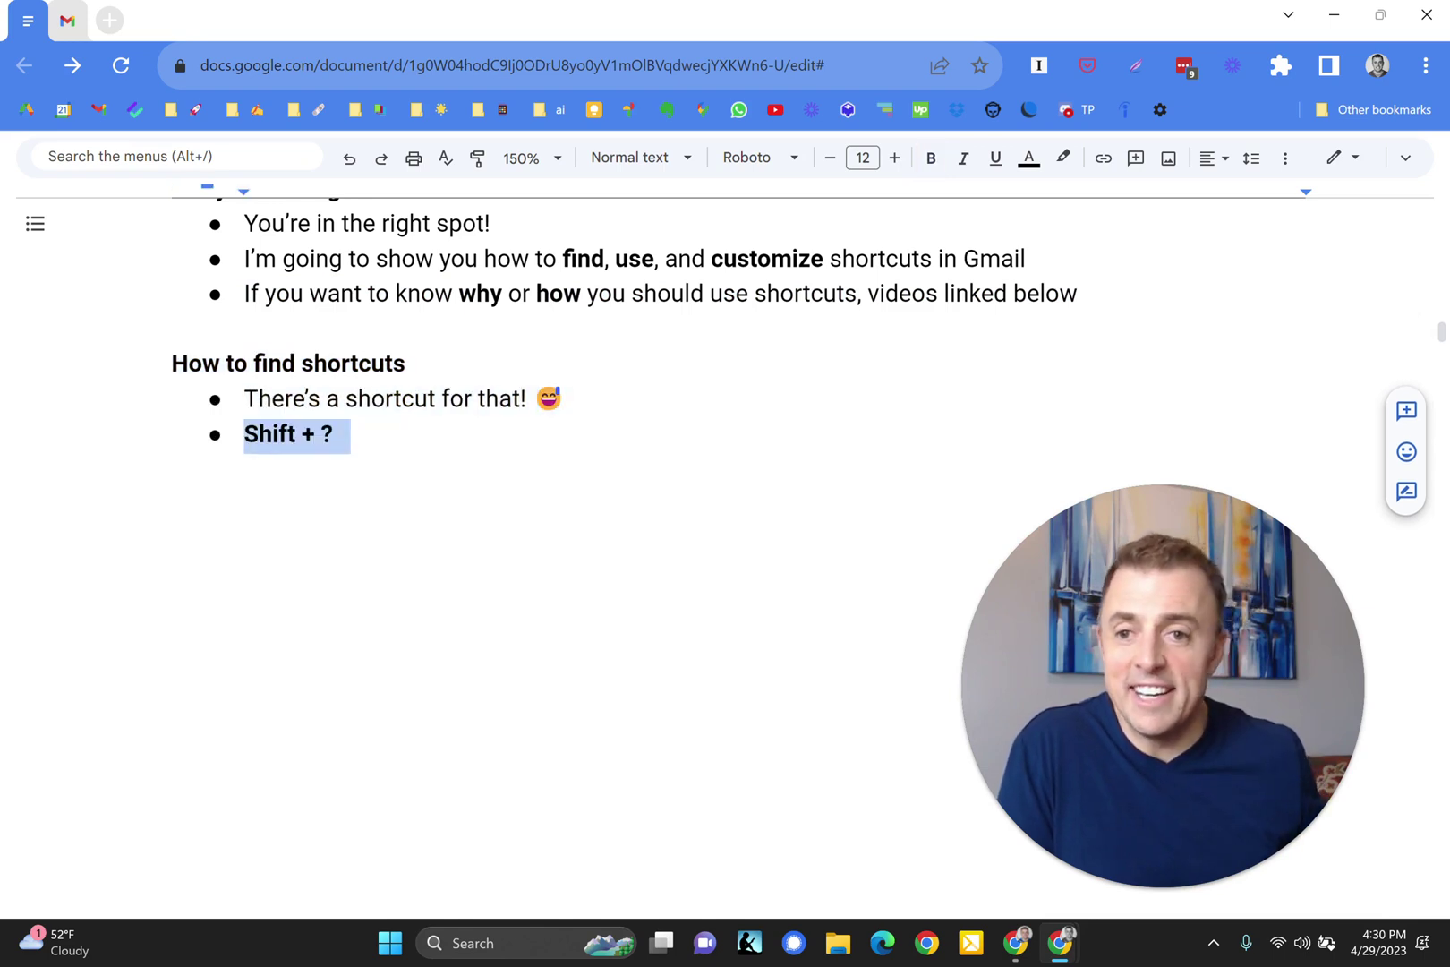
Show Gmail's Keyboard shortcuts overlay with Shift+?, scroll through it, then close and reopen it.
click(65, 27)
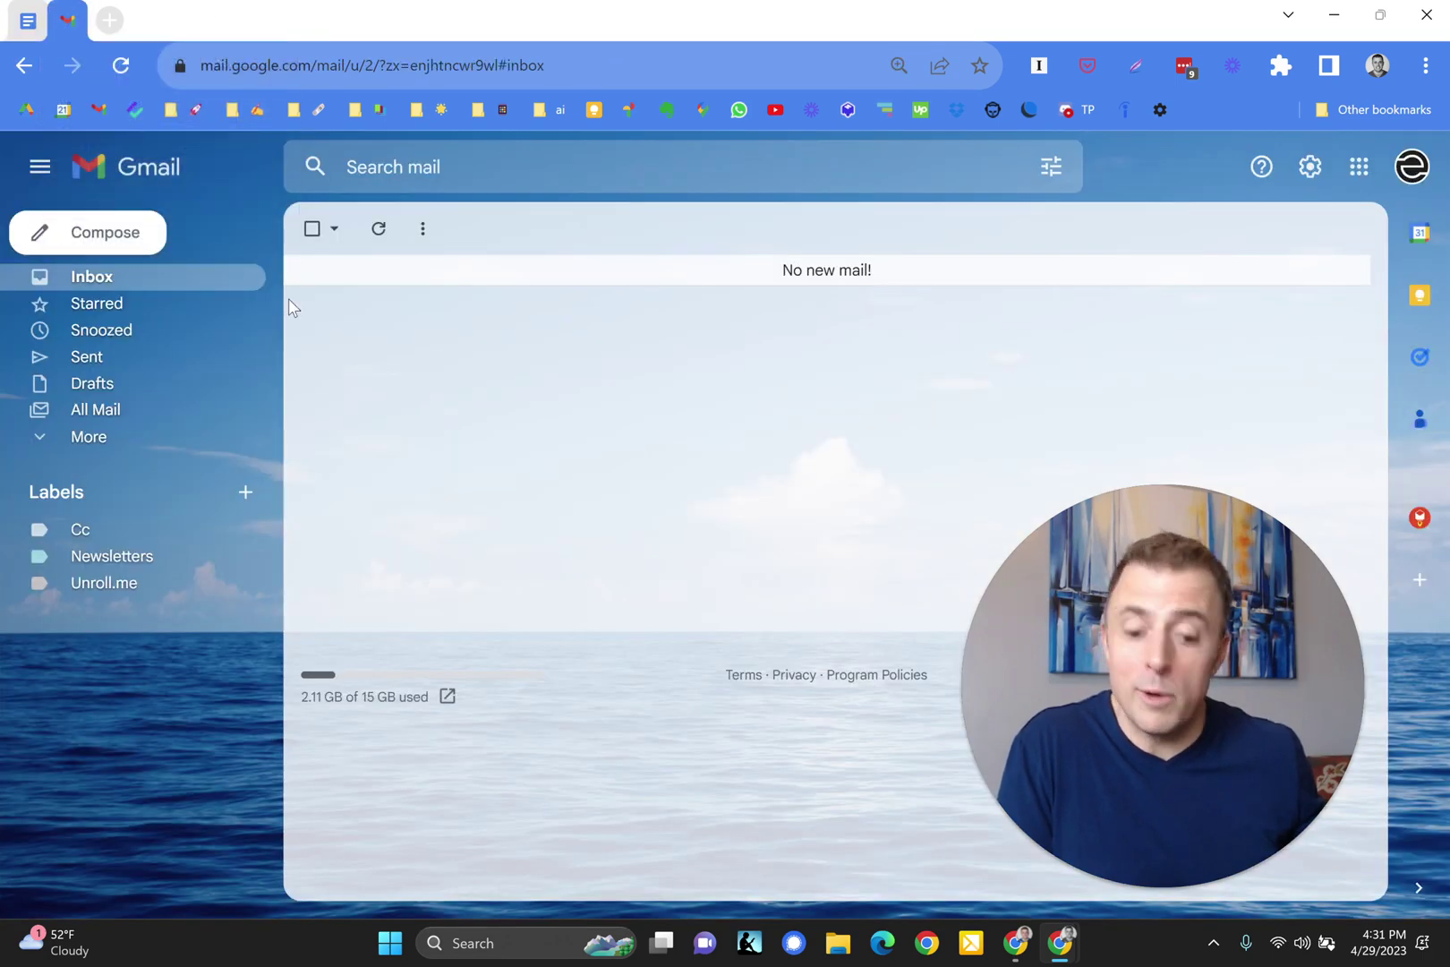
key(shift+question)
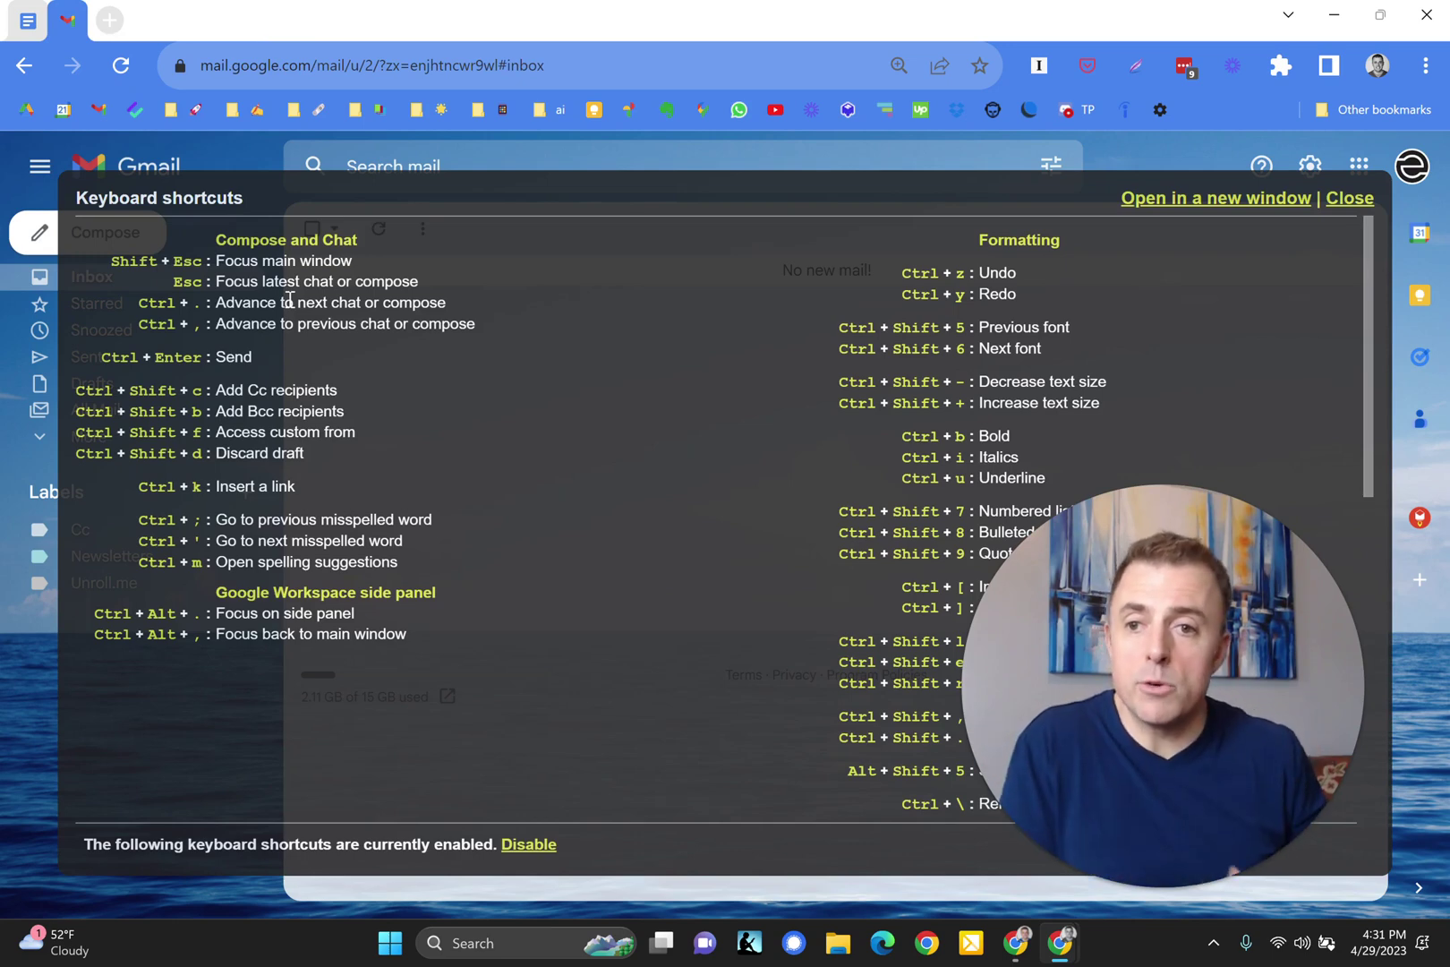
scroll(604, 488, down, 10)
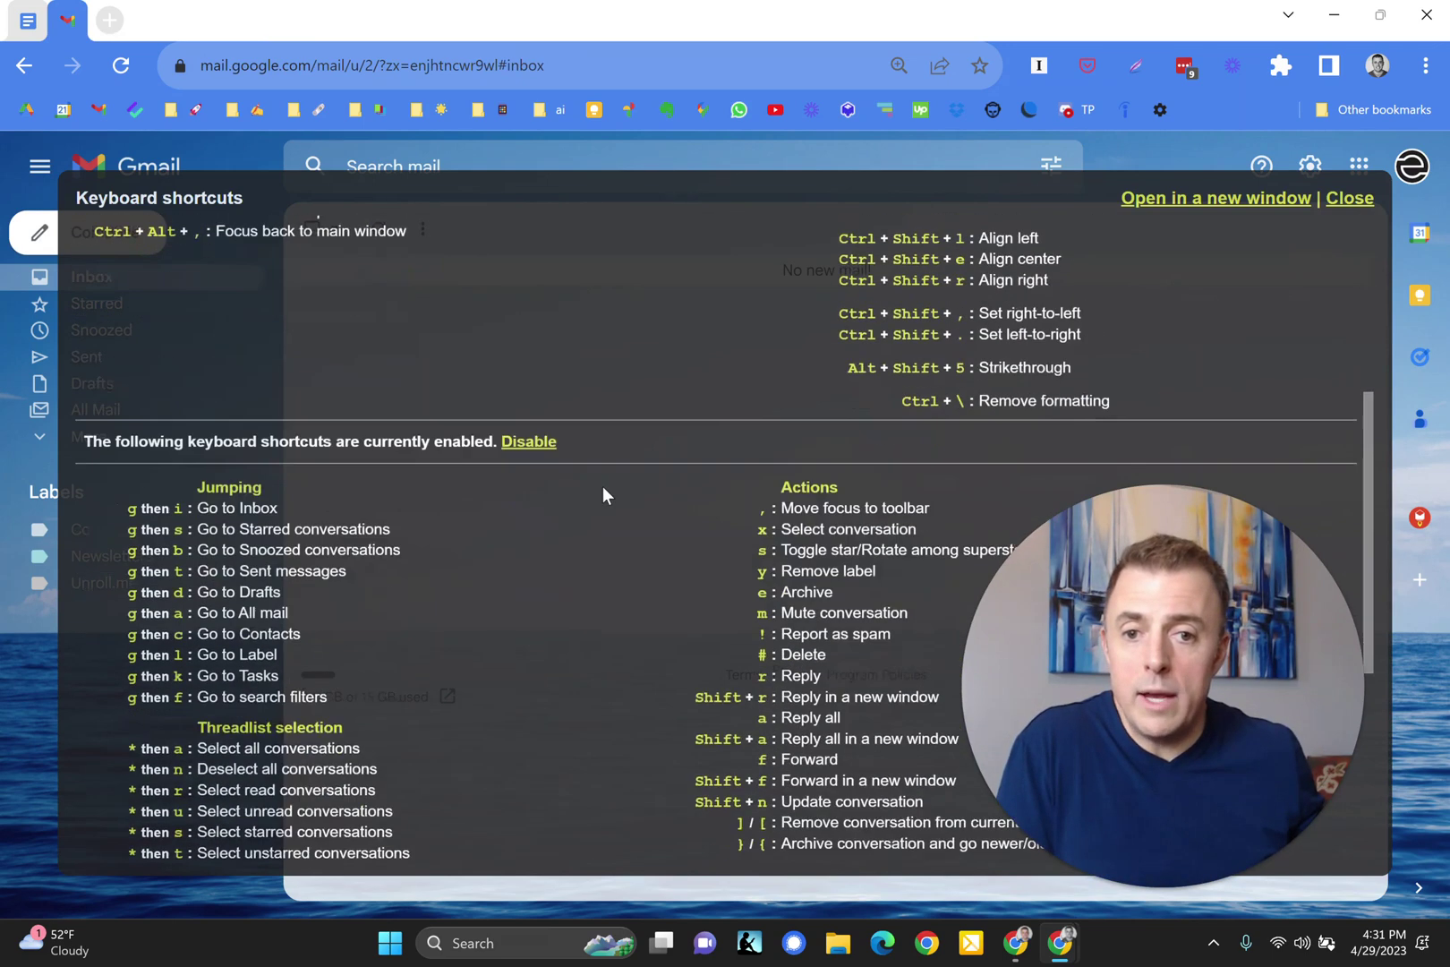
scroll(602, 486, up, 10)
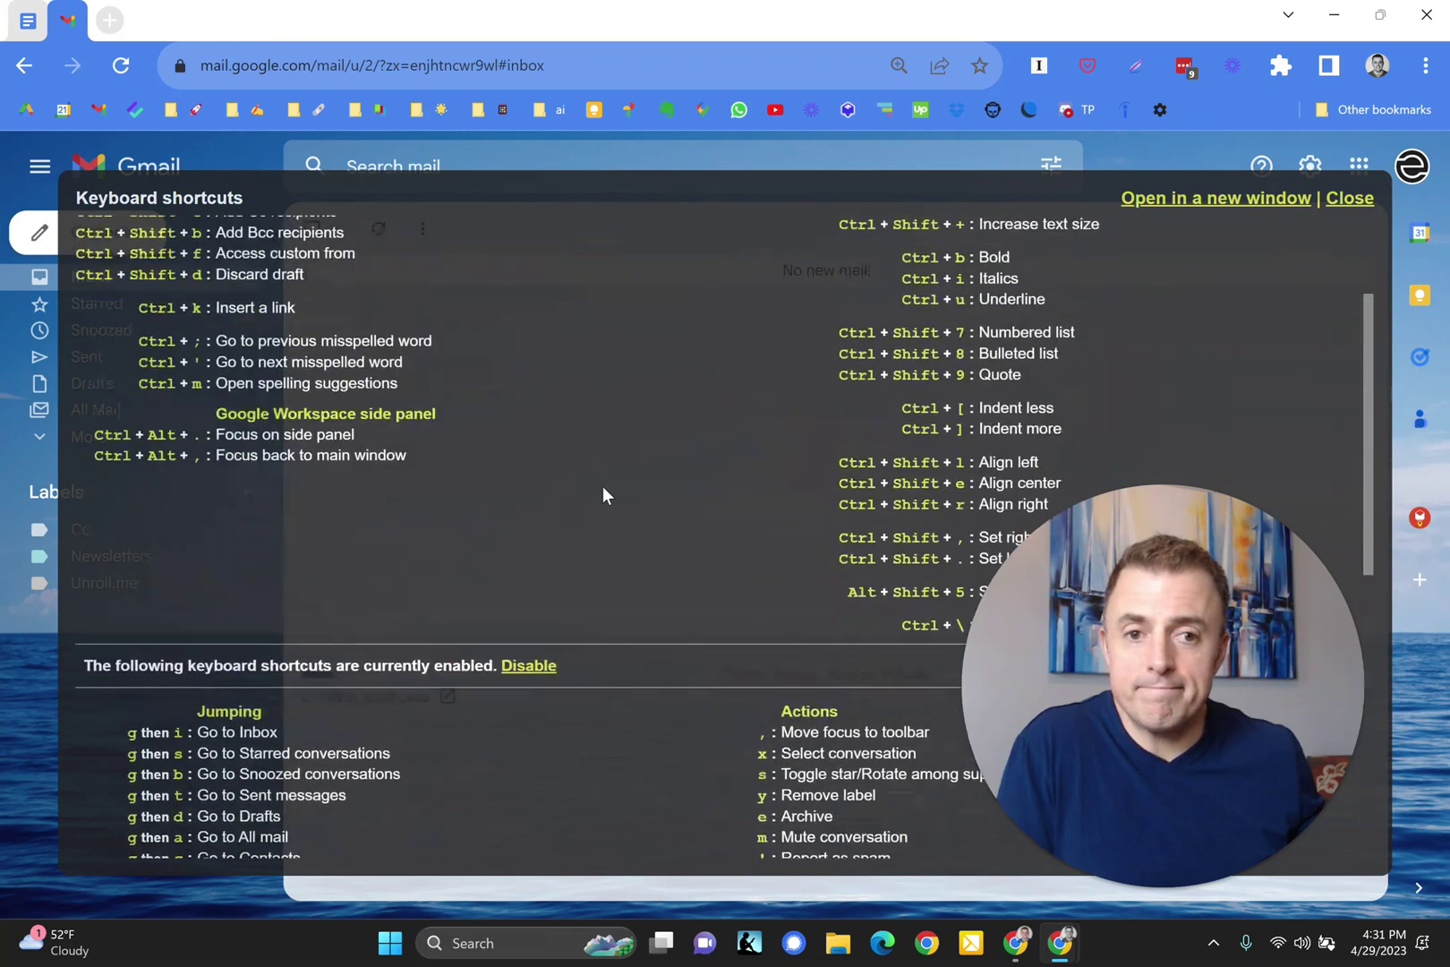
click(1344, 202)
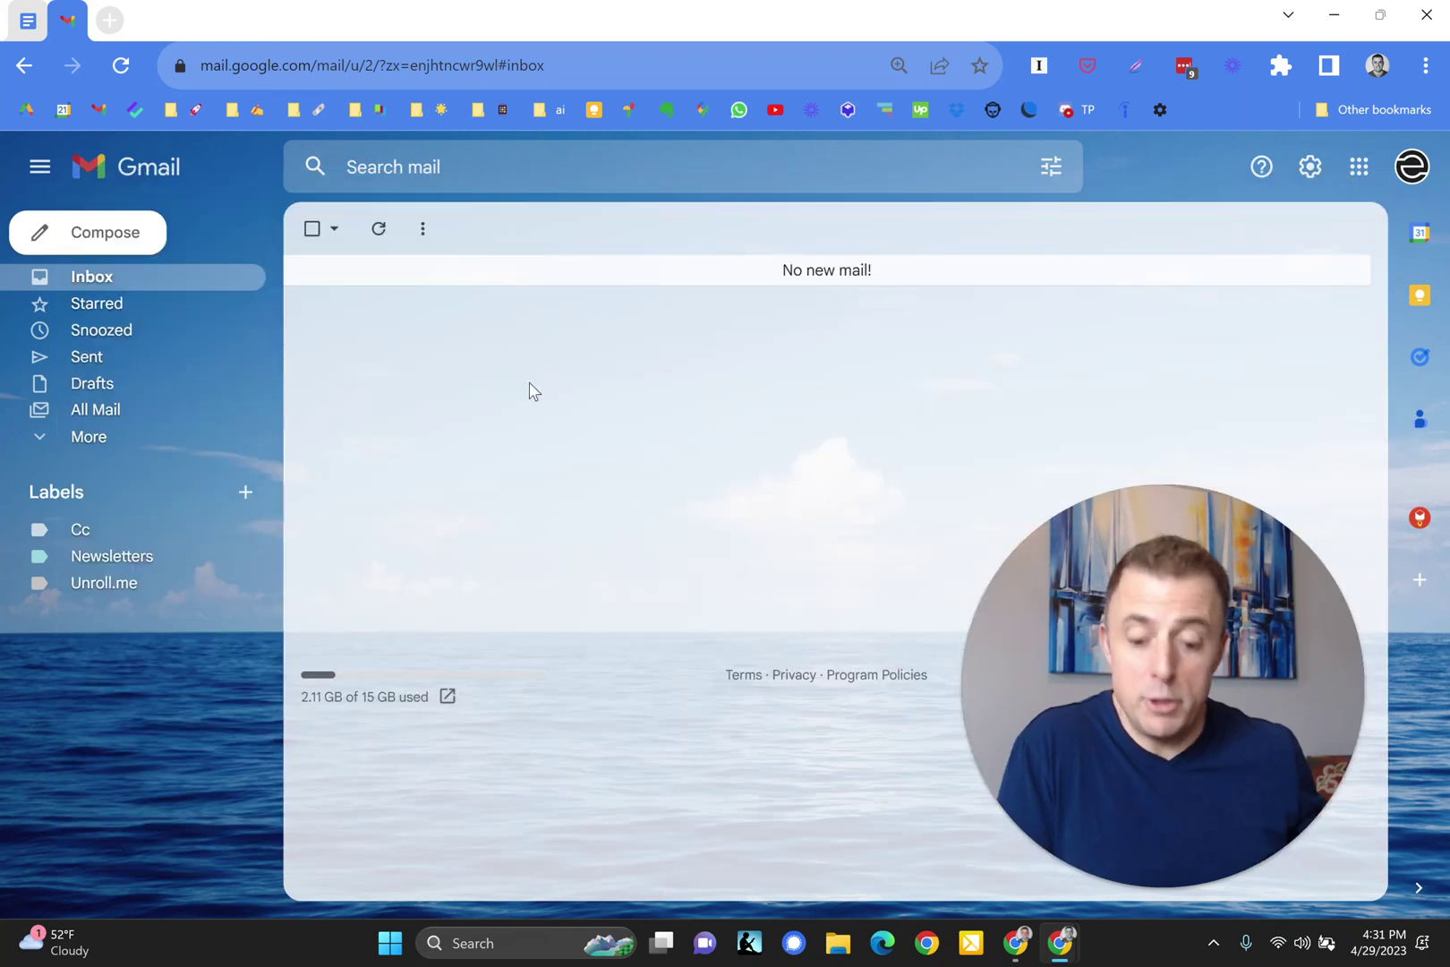
key(shift+slash)
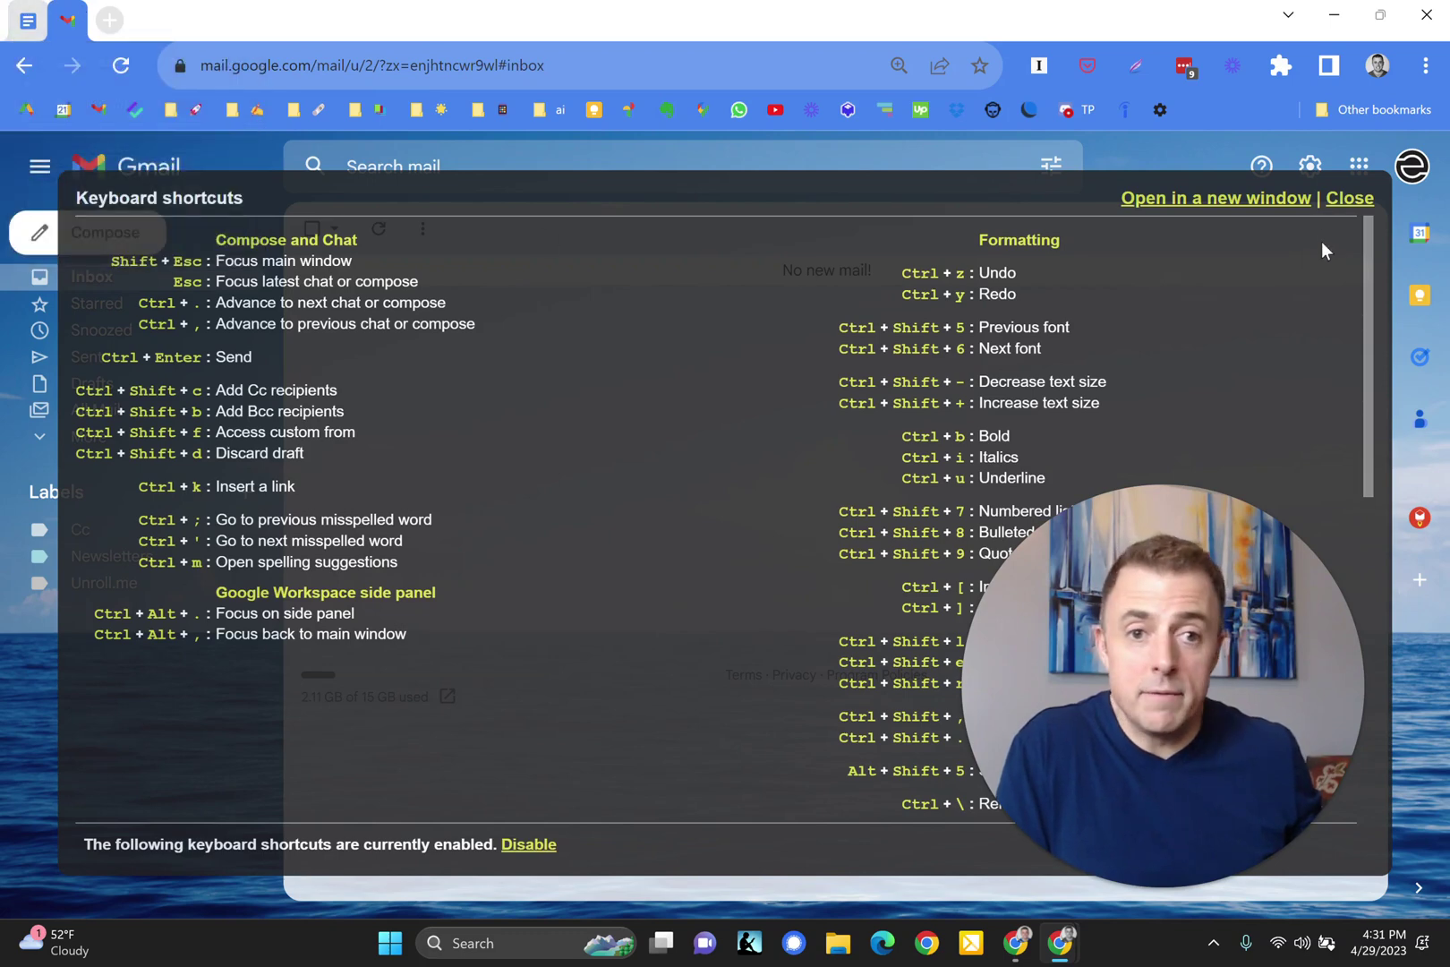
Back in the outline, restore the recommendations, shortcut-list review and most-done-in-Gmail bullets.
click(1334, 201)
click(26, 19)
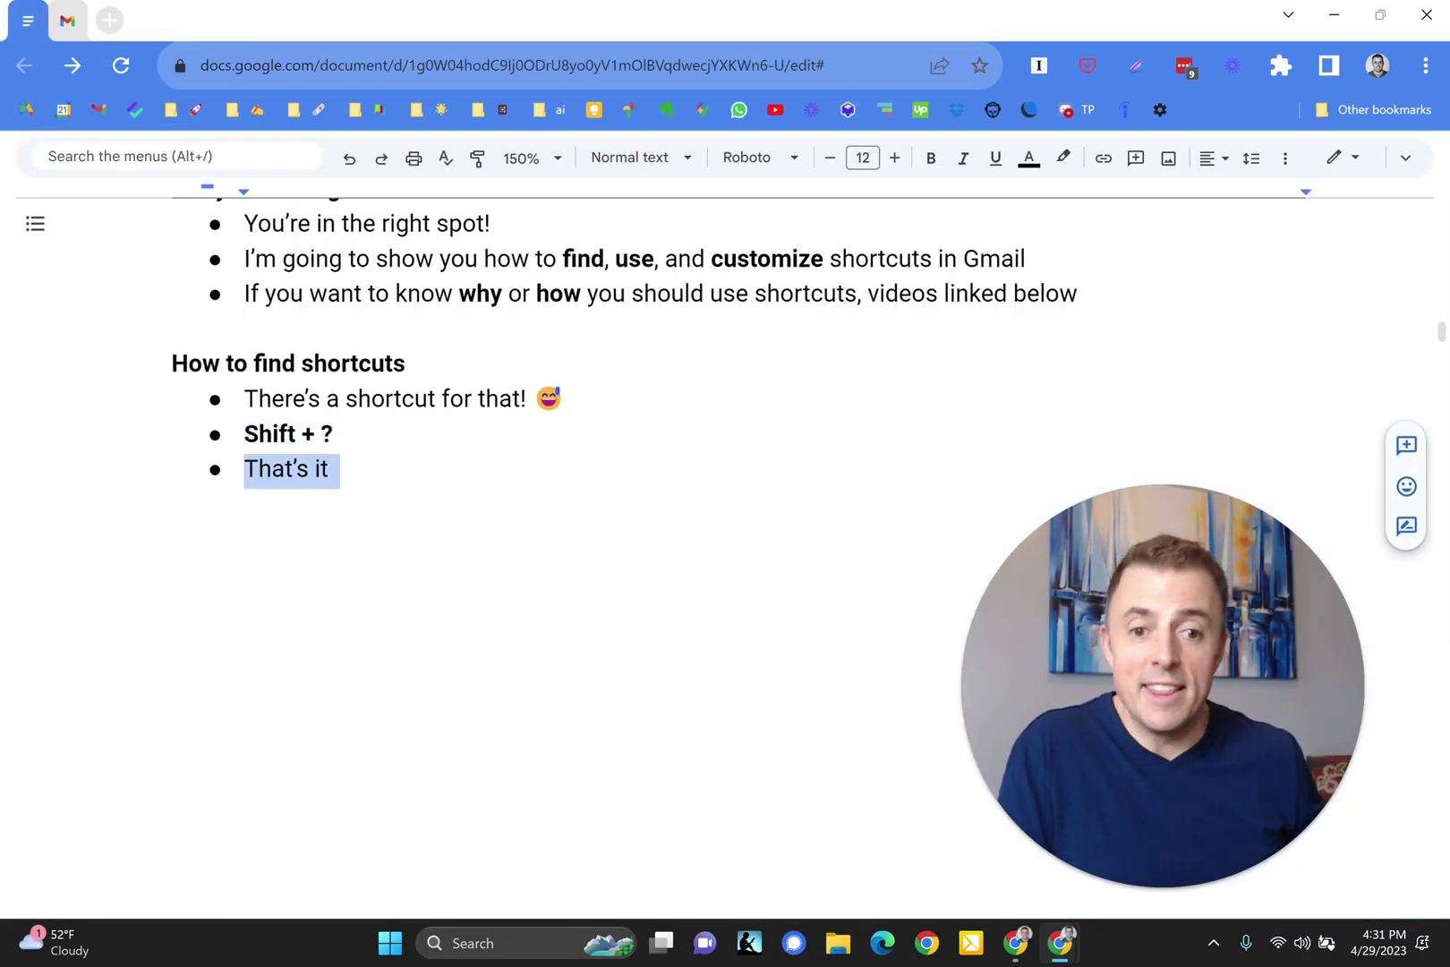
triple_click(302, 538)
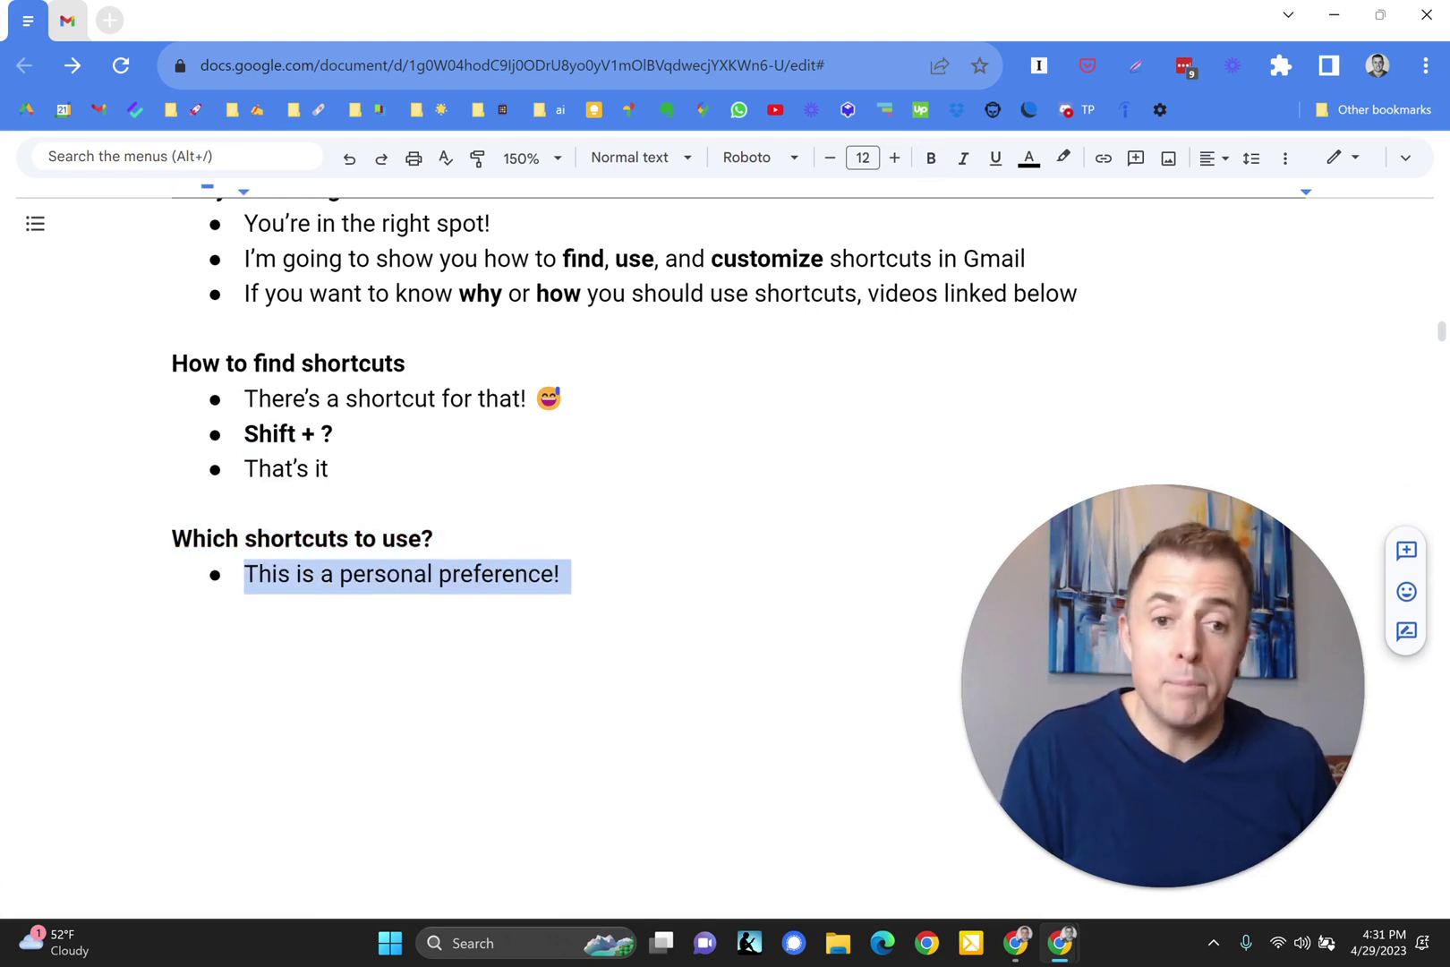
key(ctrl+y)
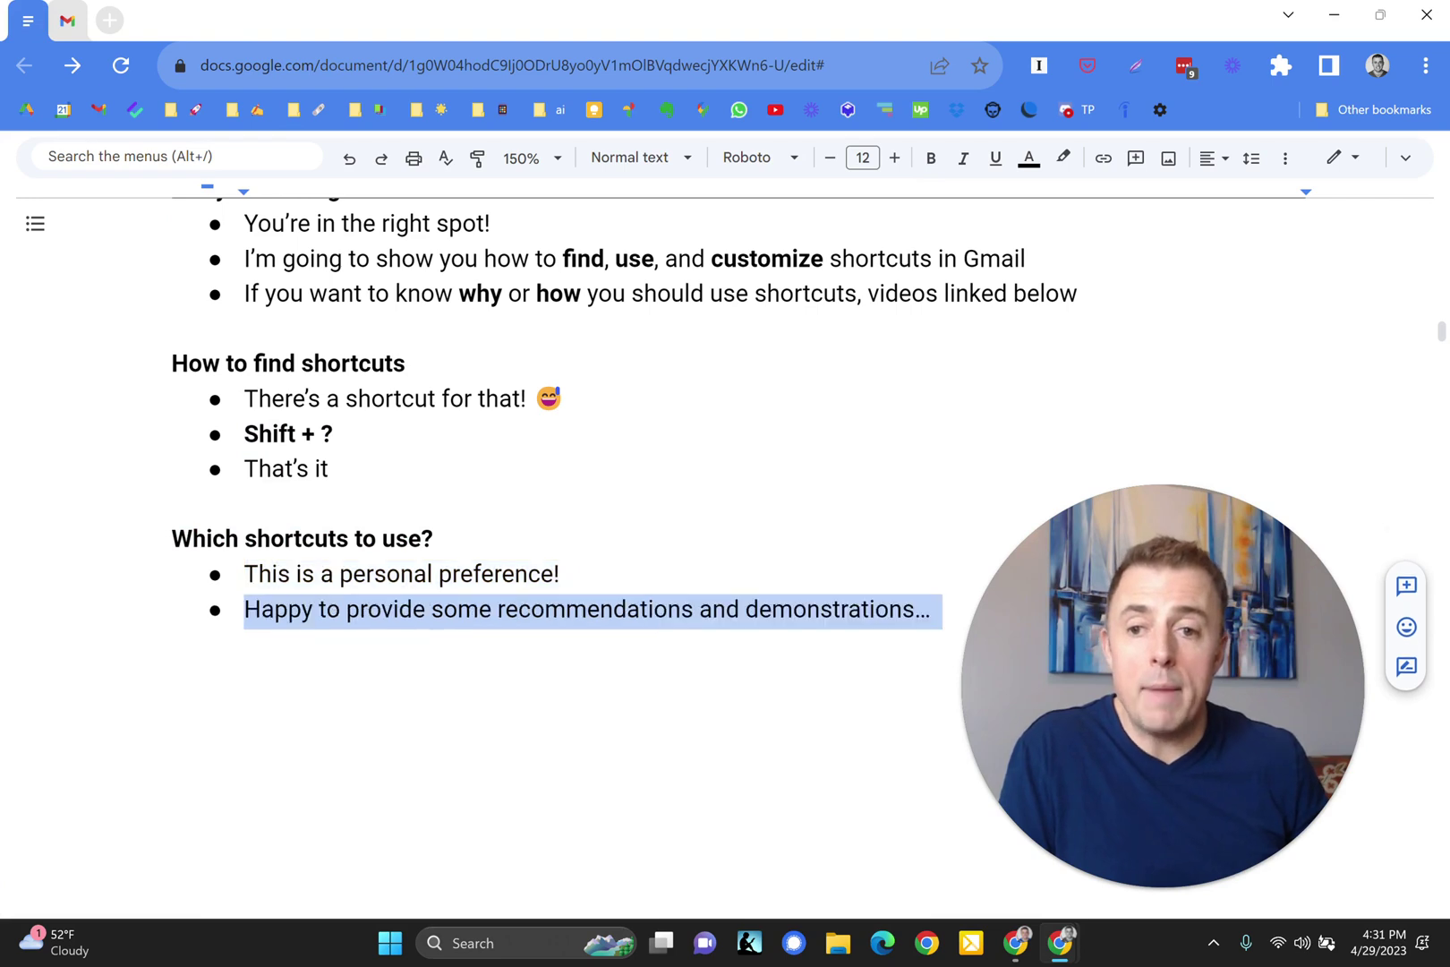
scroll(591, 537, down, 2)
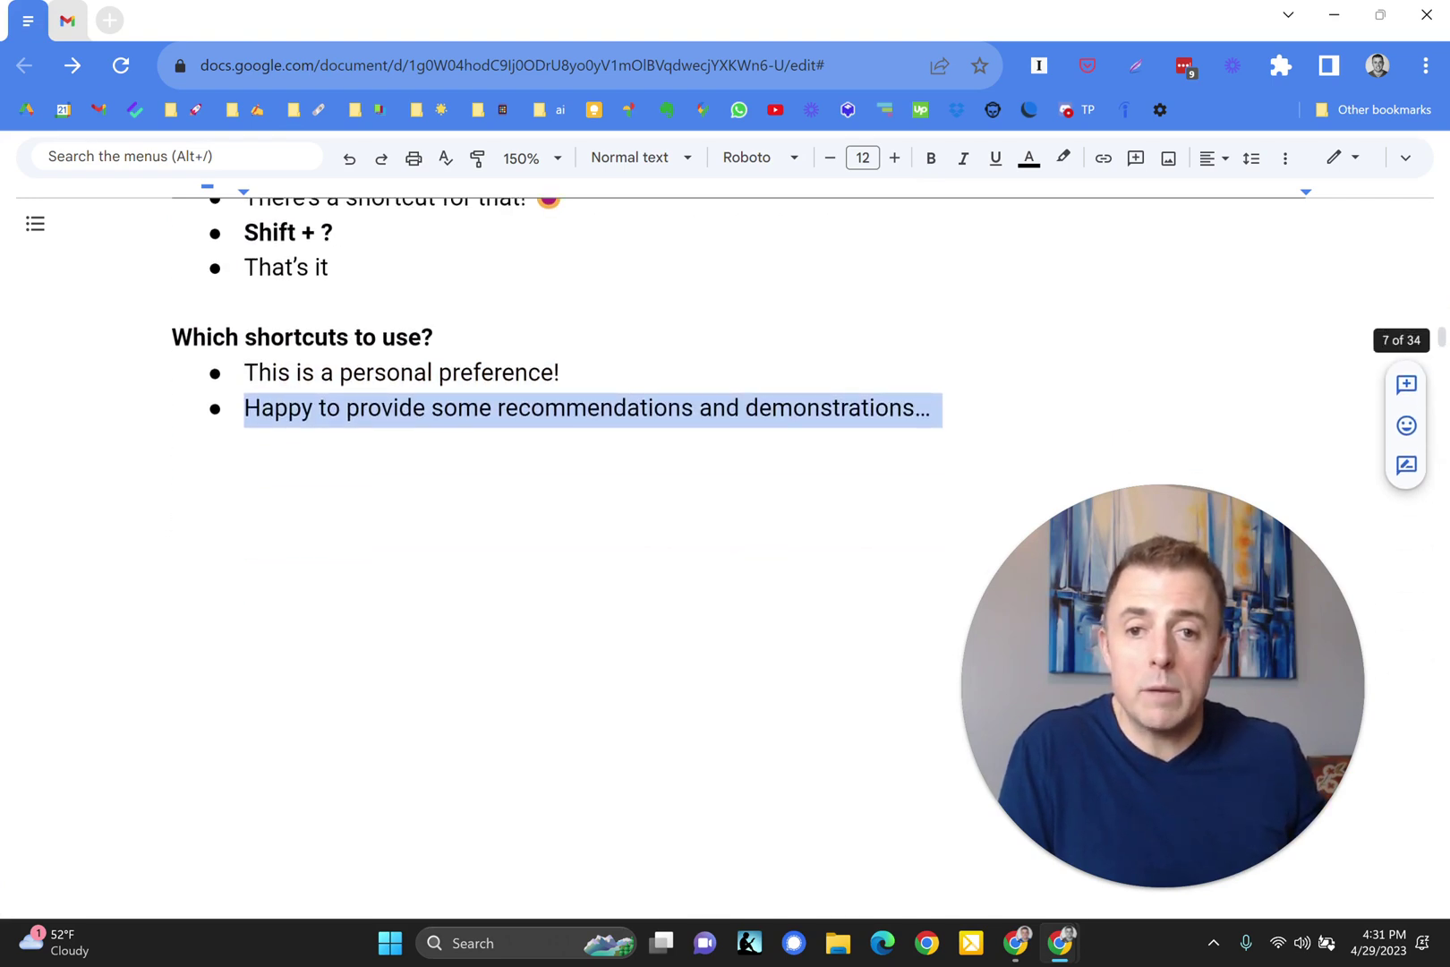
key(ctrl+y)
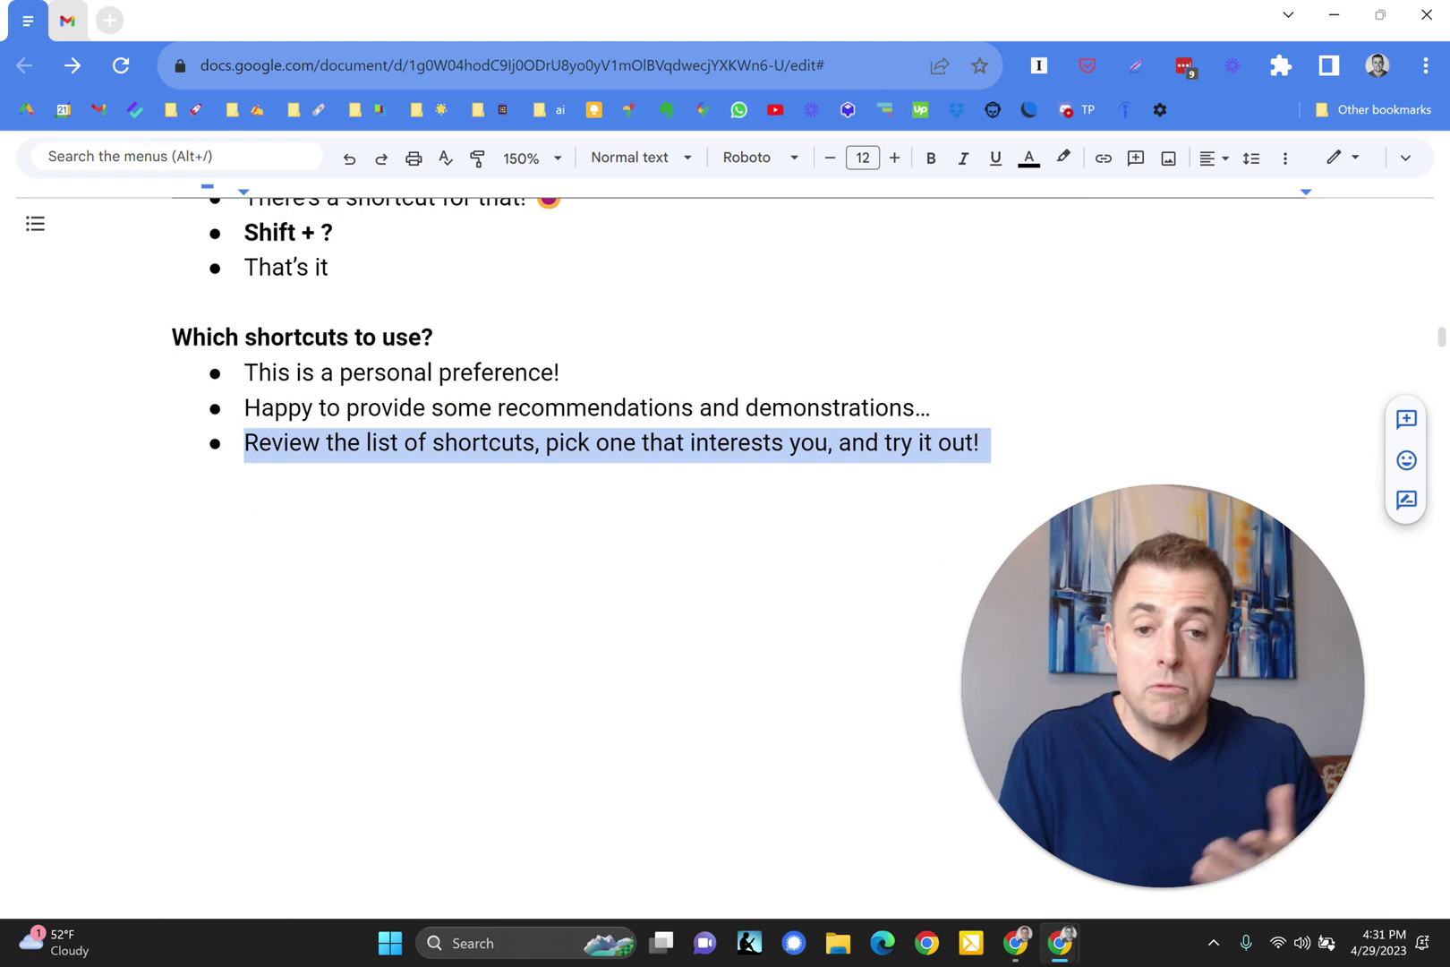
key(ctrl+y)
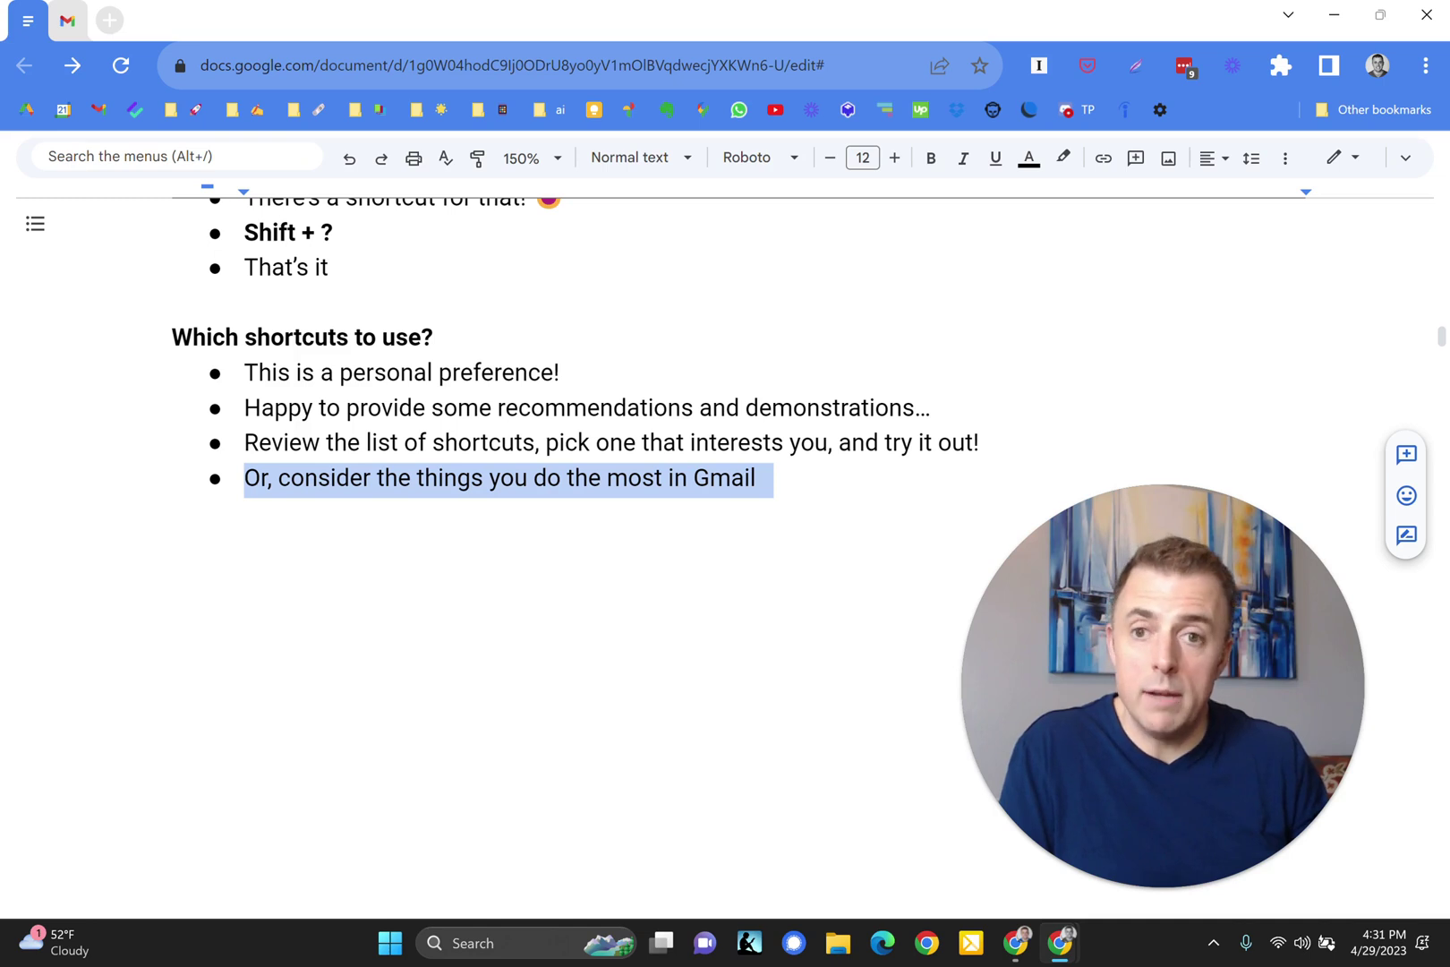
Restore the '(what's your need?)', quicker, jumpstart and video #58 bullets plus the customize heading.
key(ctrl+y)
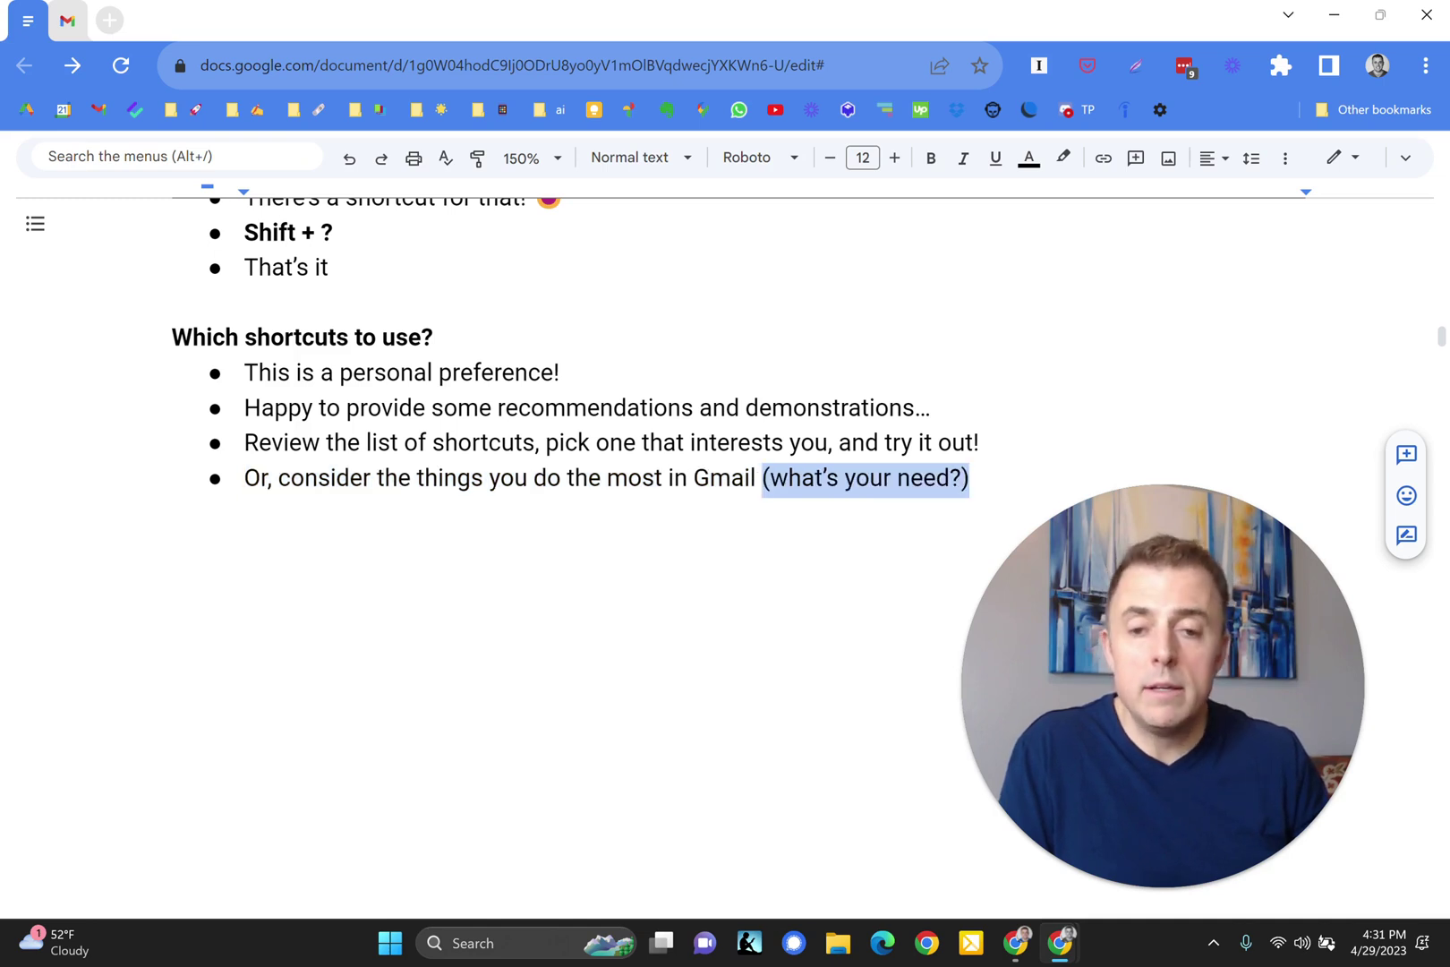
key(ctrl+y)
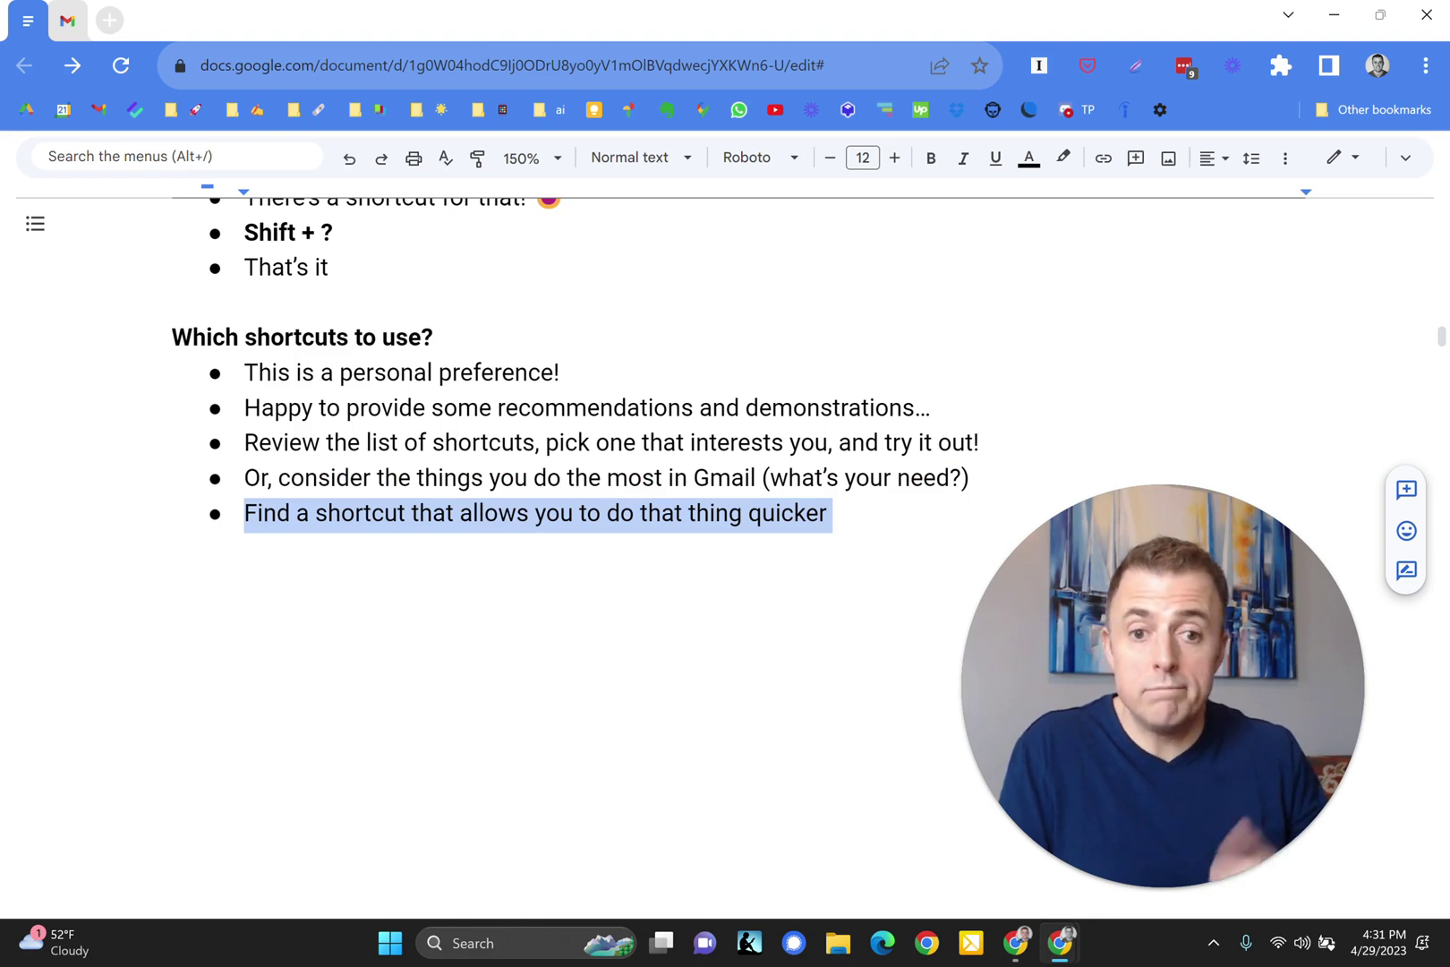
key(ctrl+y)
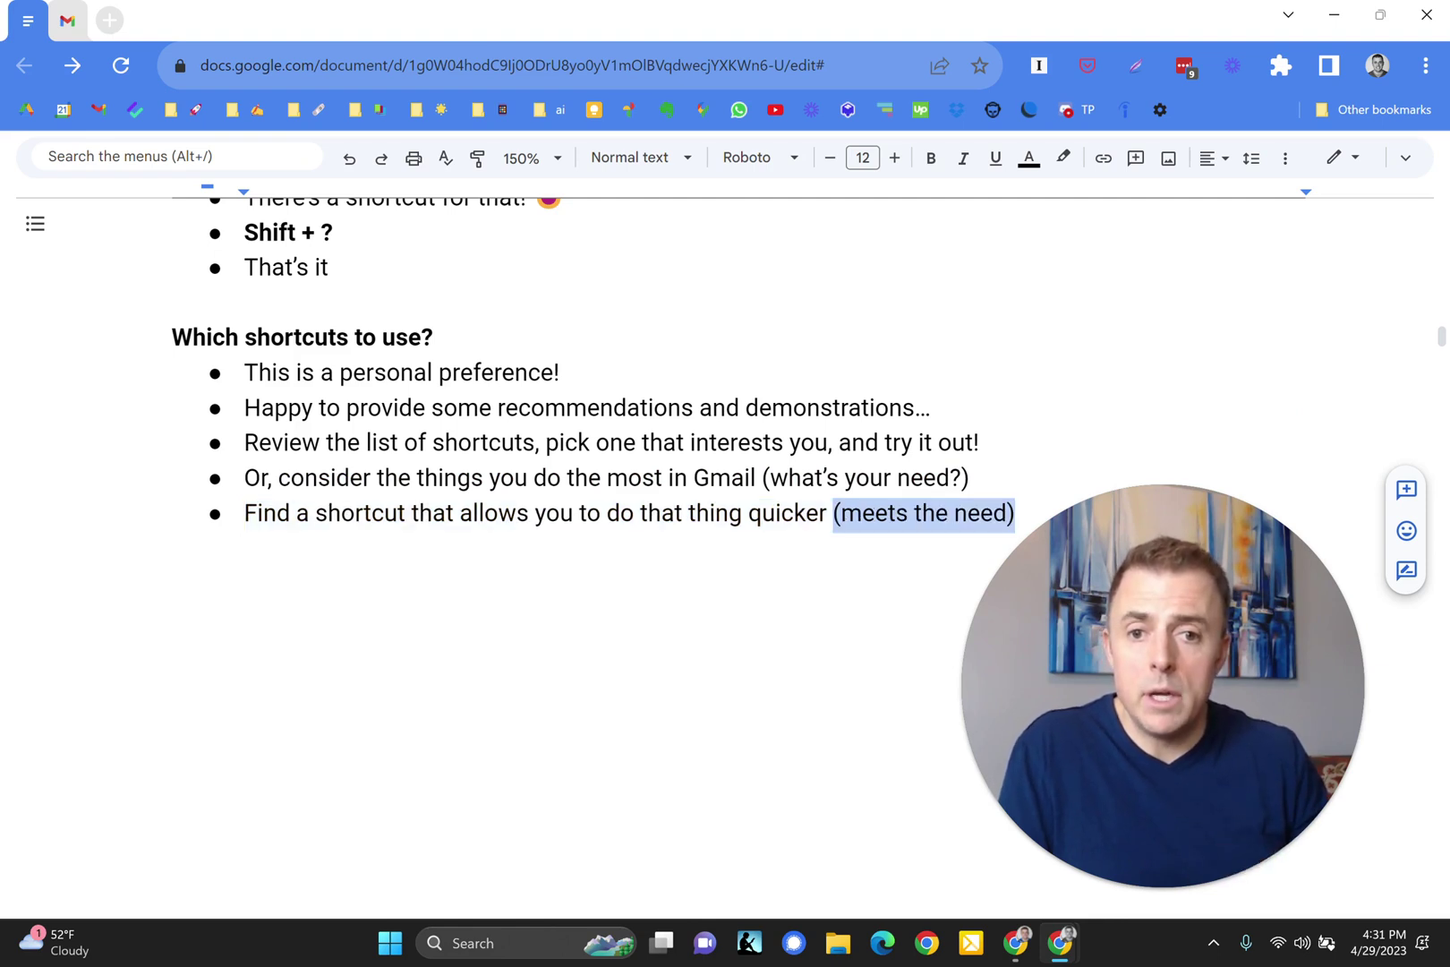
key(ctrl+y)
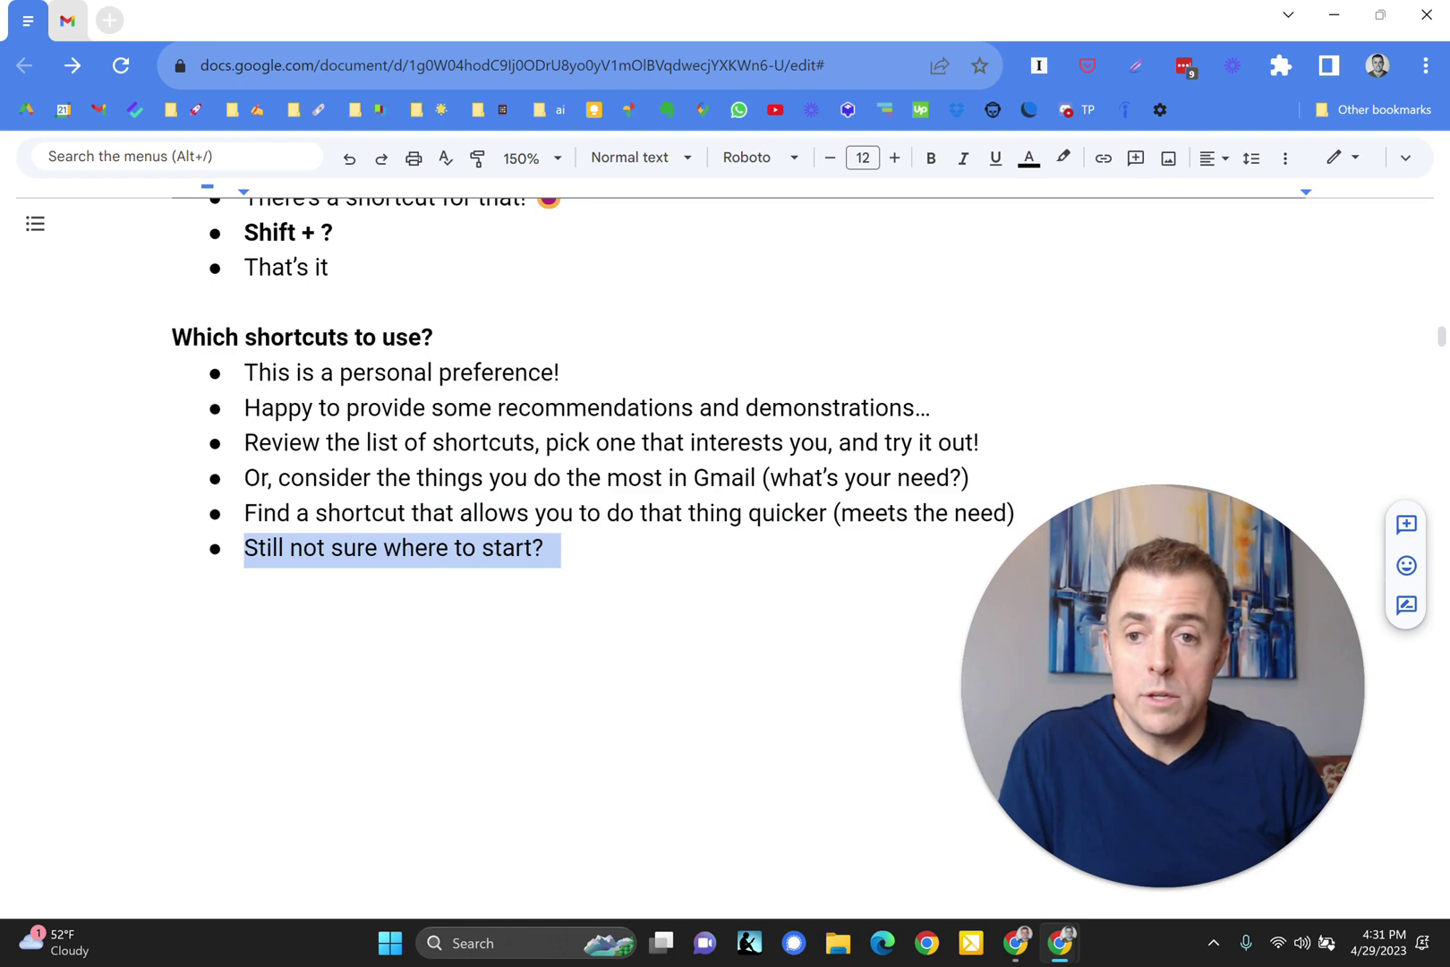
key(ctrl+y)
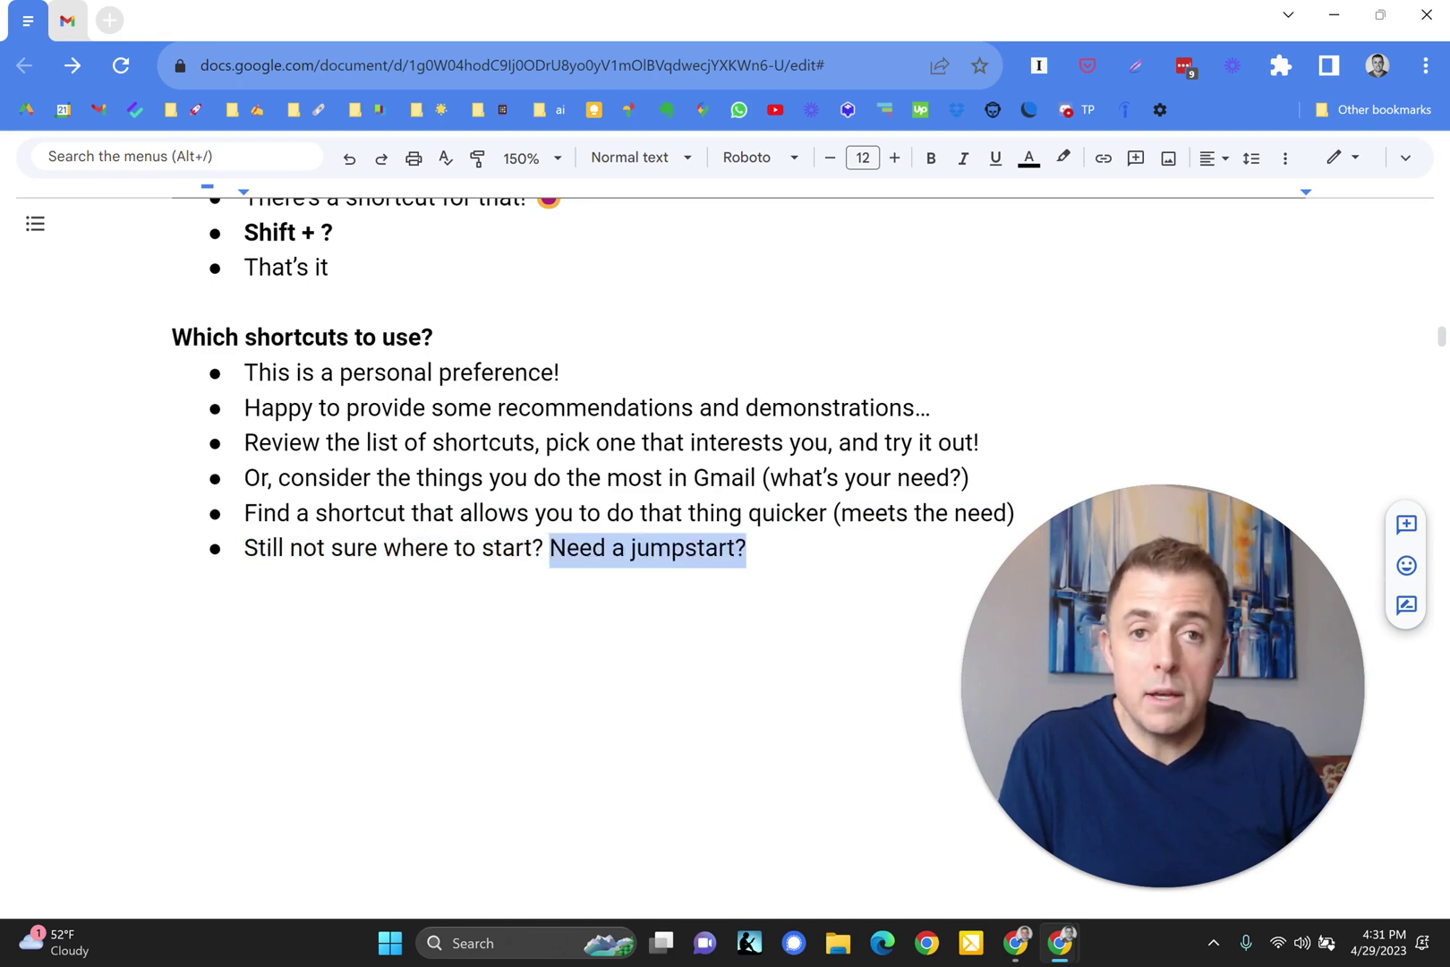
key(ctrl+y)
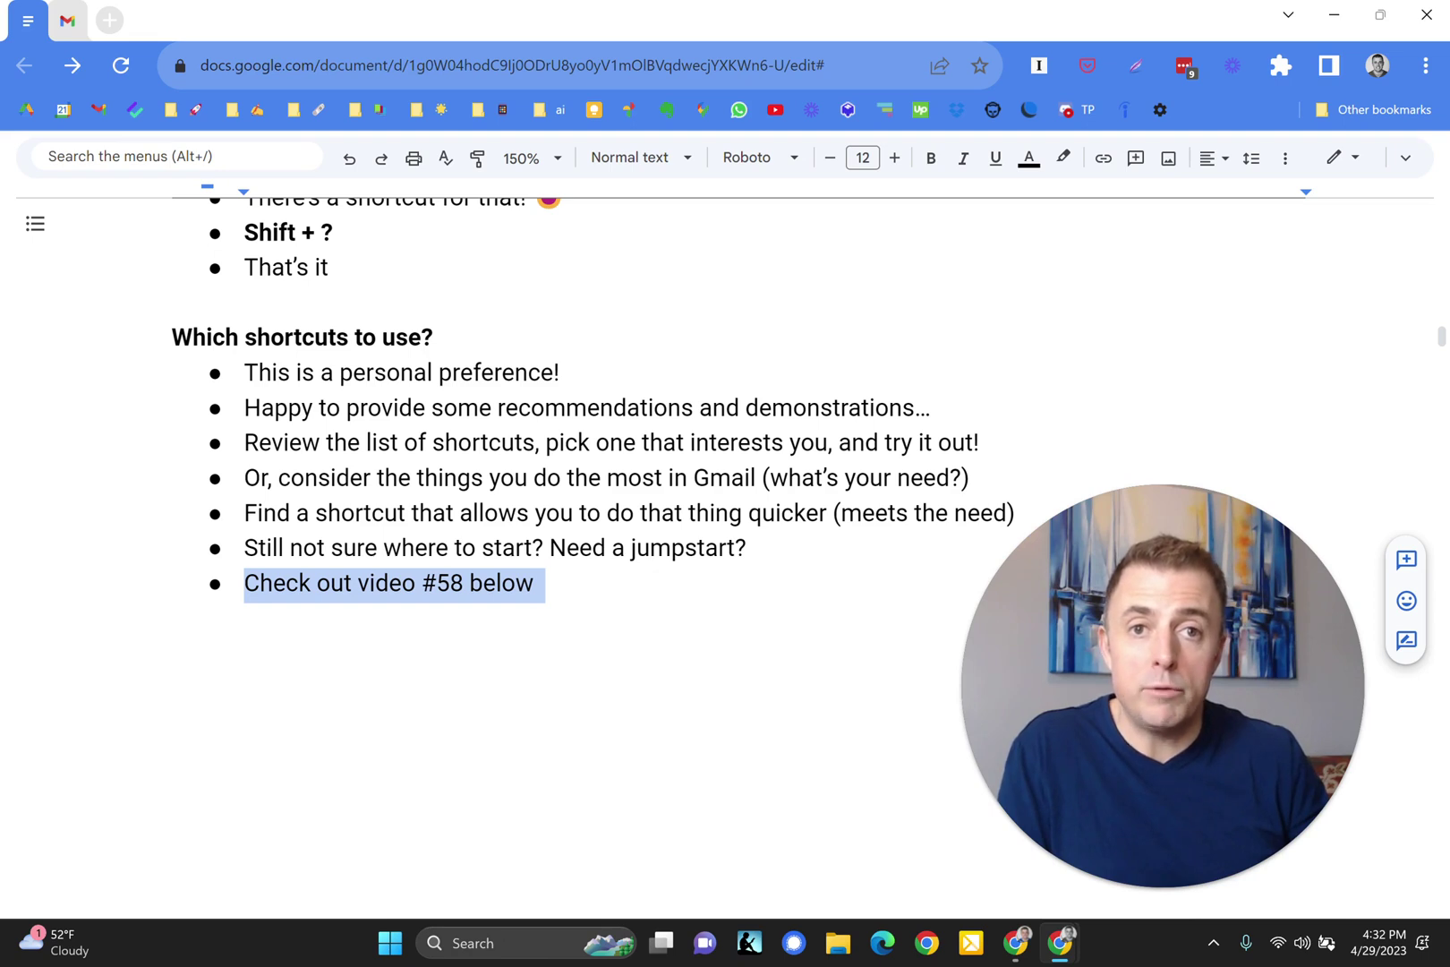
key(ctrl+z)
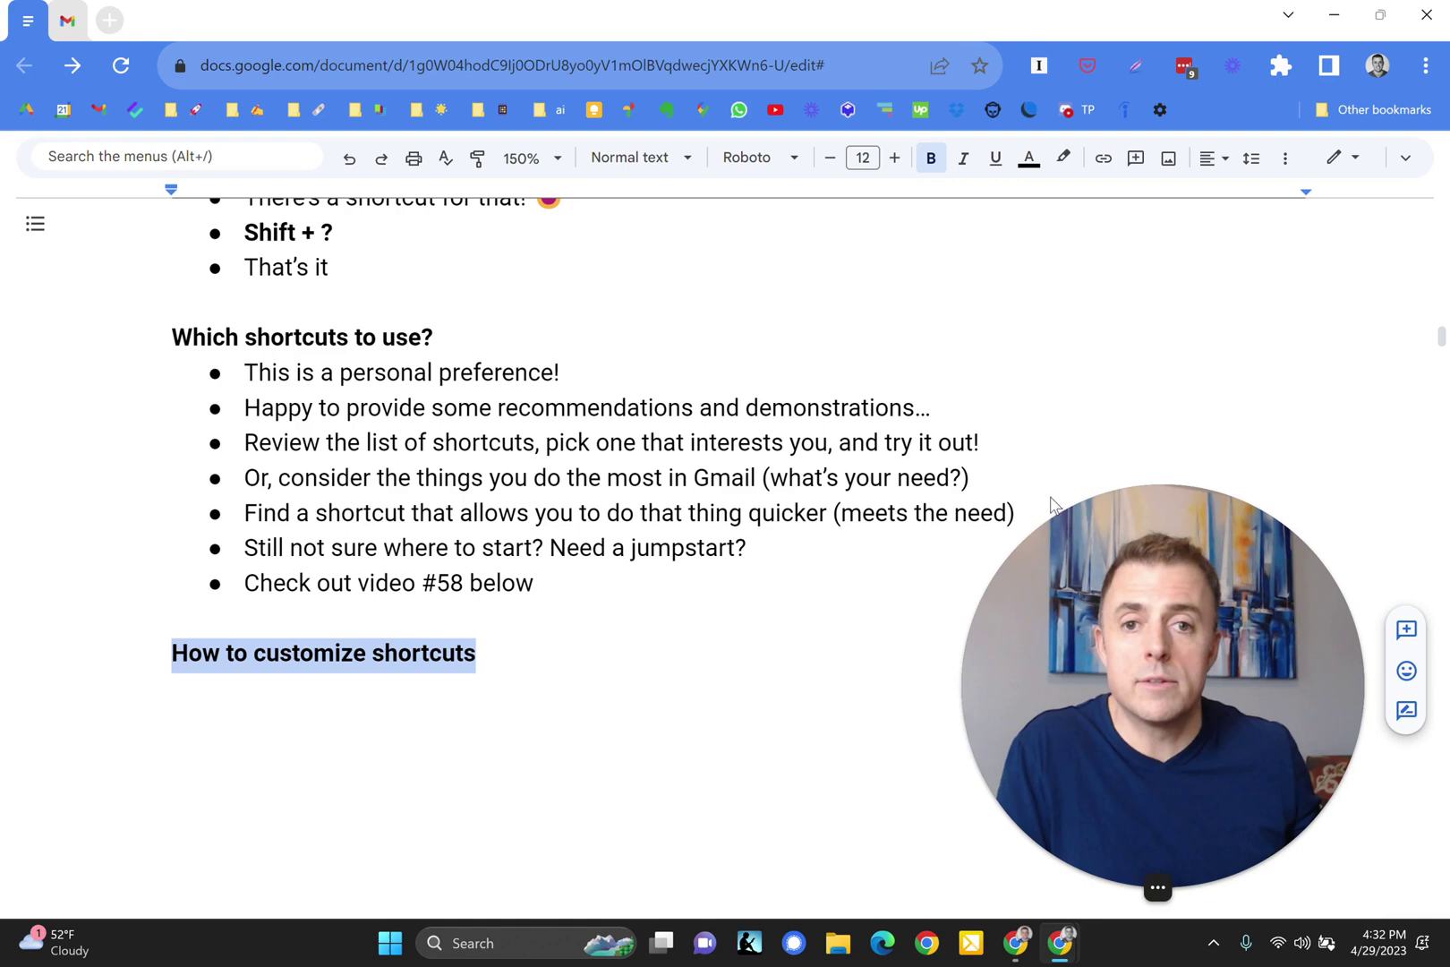
Restore the bullets saying customization is off by default and 'To enable…'.
scroll(626, 447, down, 3)
scroll(626, 448, down, 1)
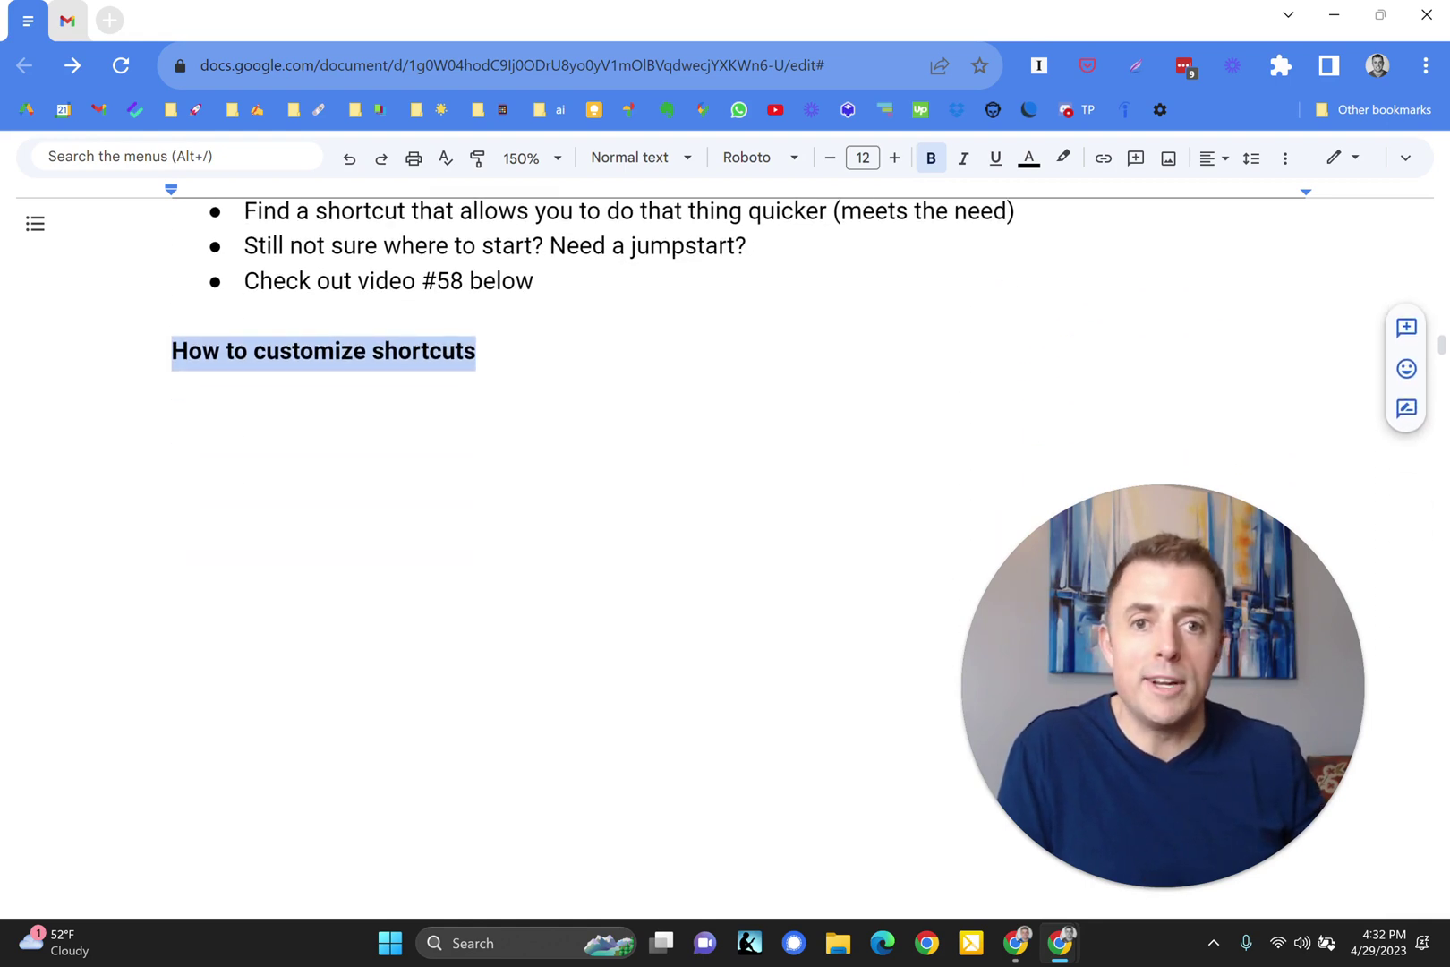
key(ctrl+z)
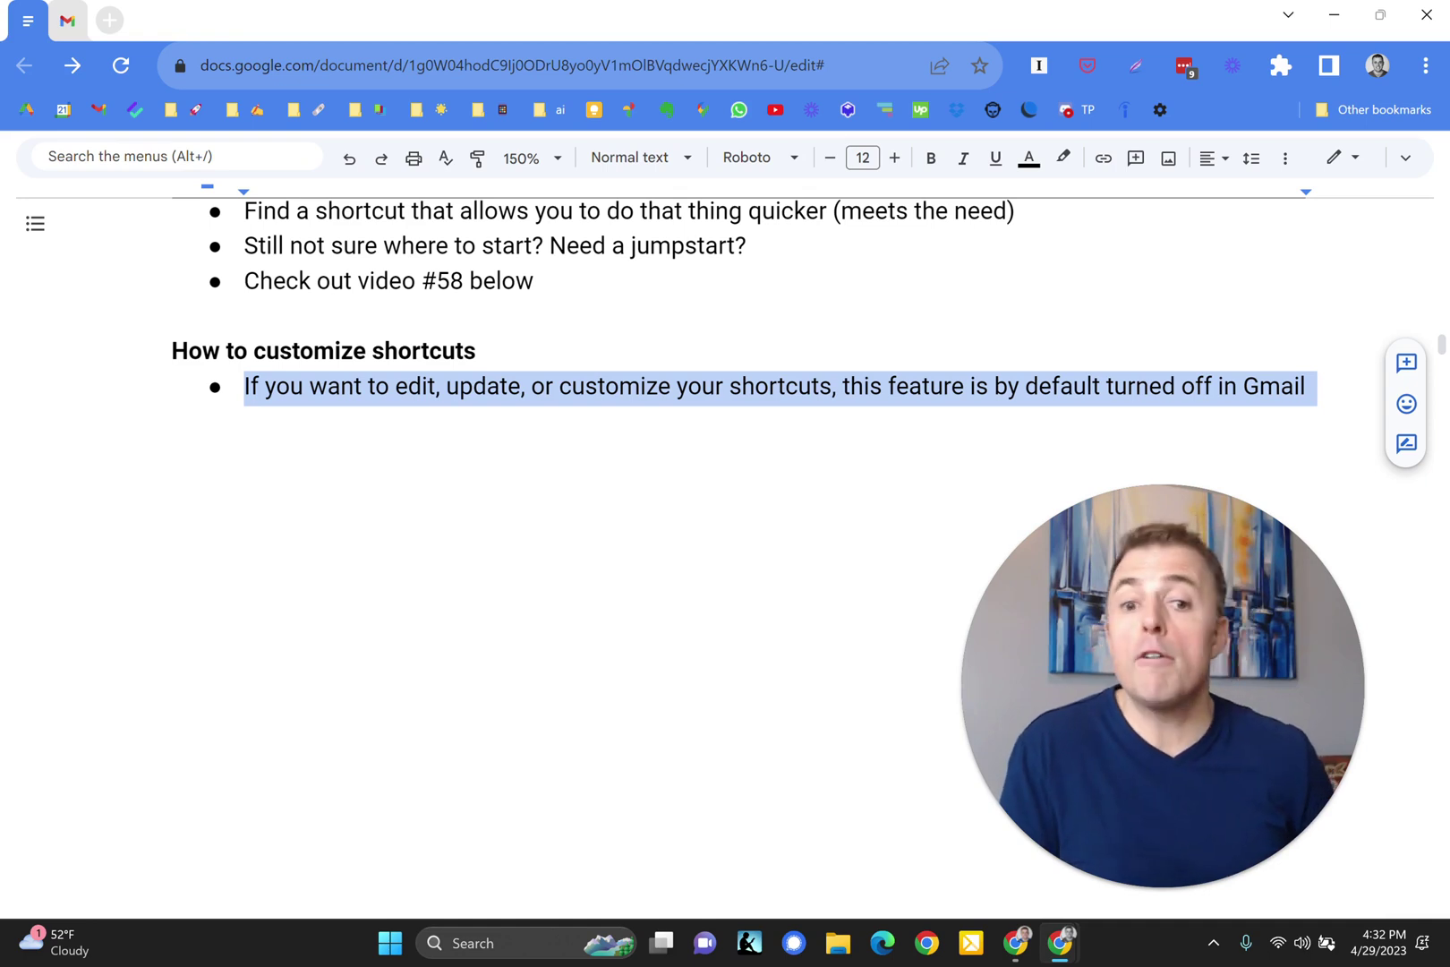
key(ctrl+z)
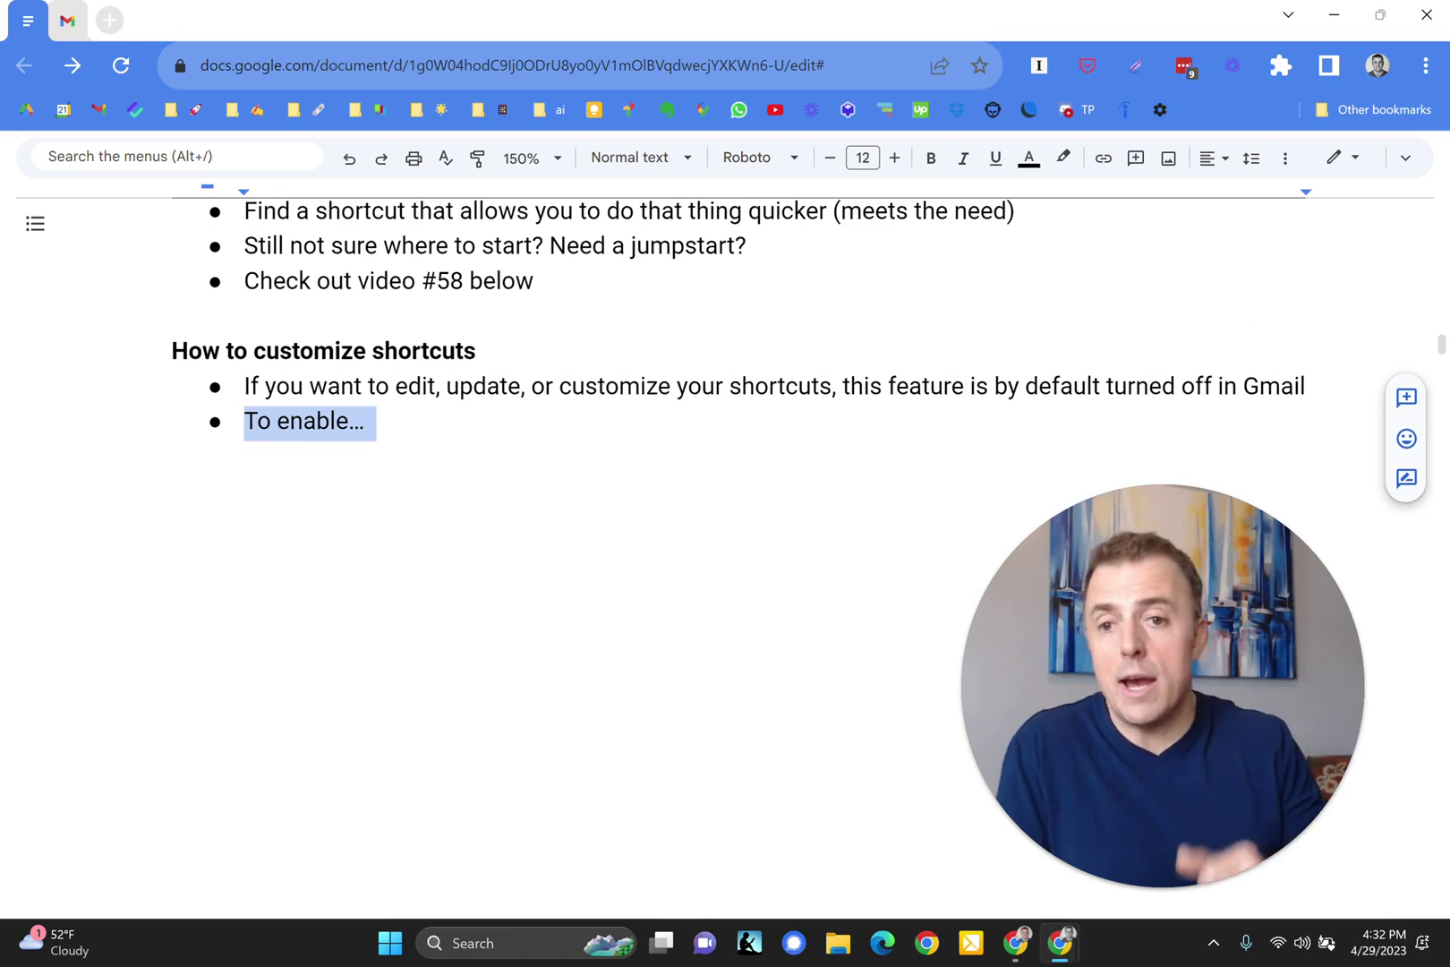
Restore the steps Settings → See all settings → Advanced → Custom keyboard shortcuts → Enable → Save Changes.
key(ctrl+z)
key(ctrl+z)
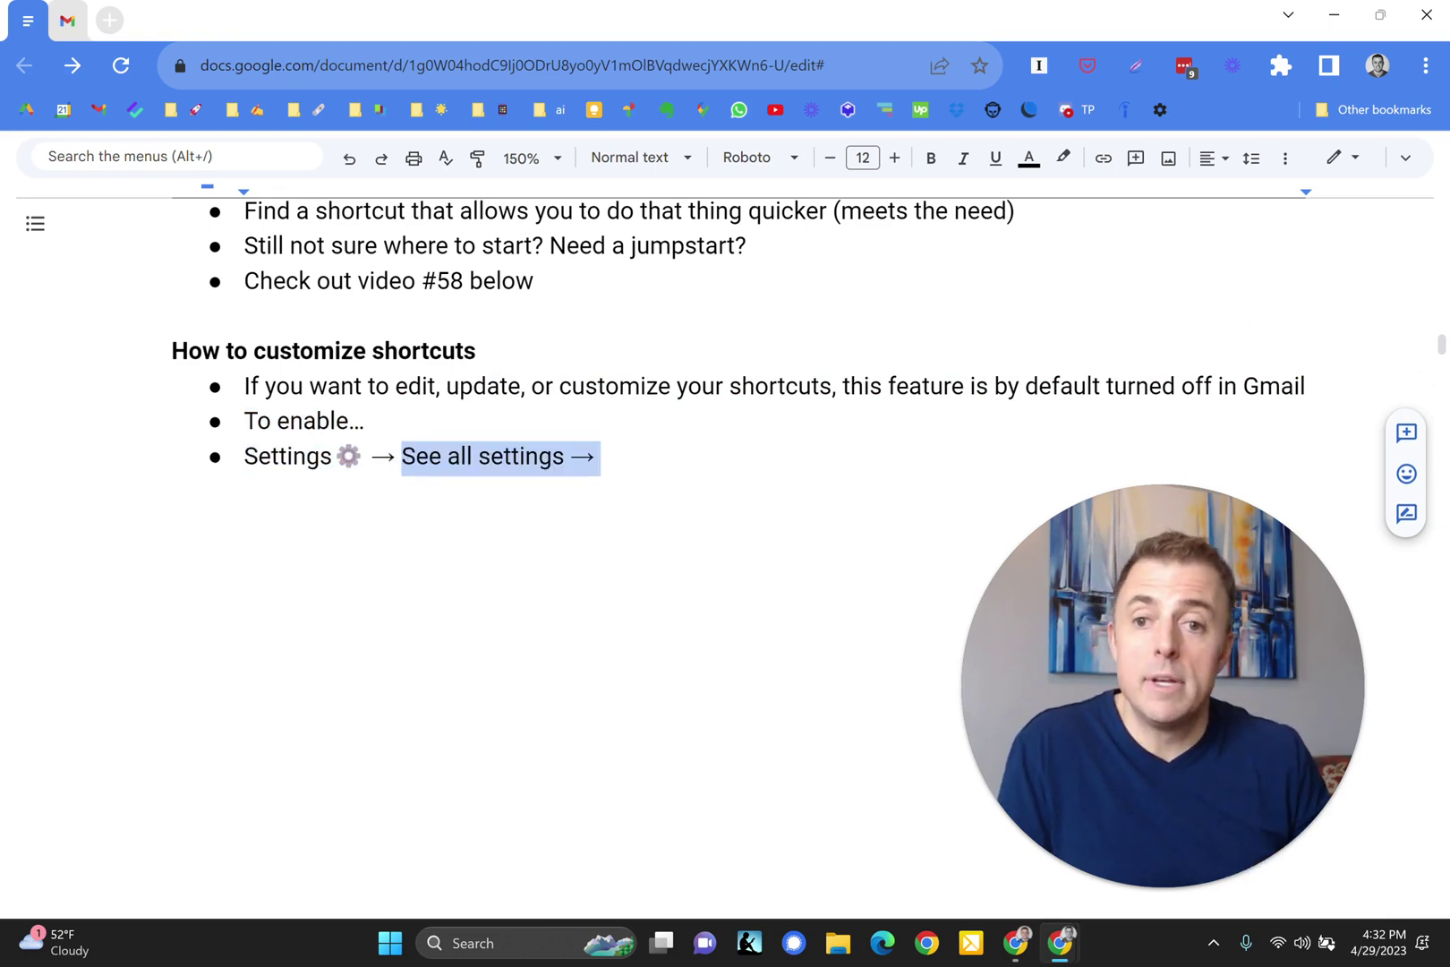
key(ctrl+z)
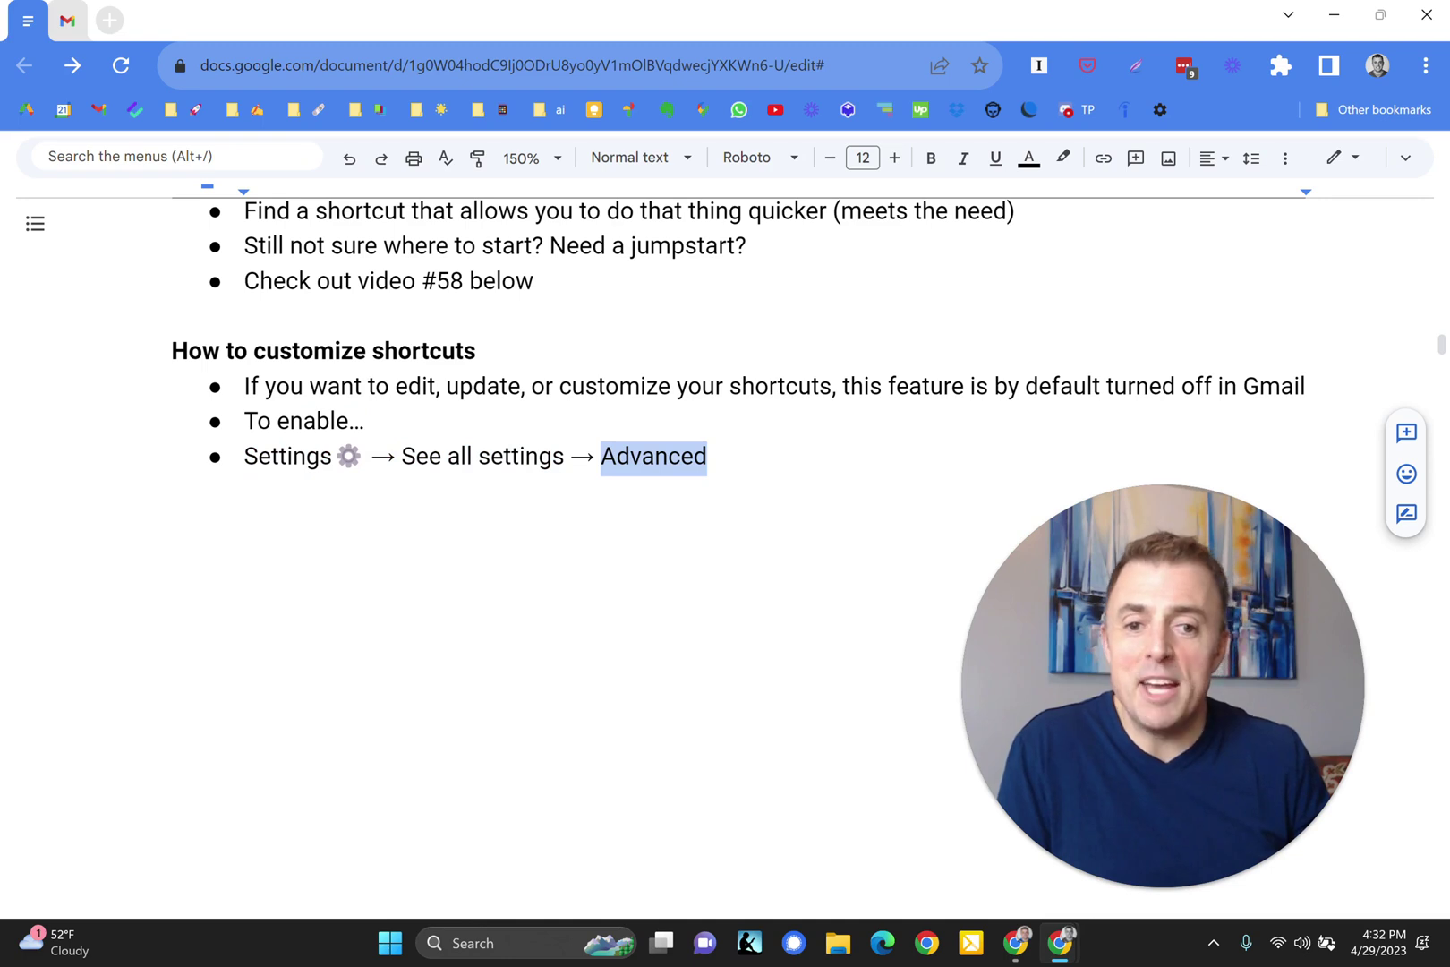
key(ctrl+z)
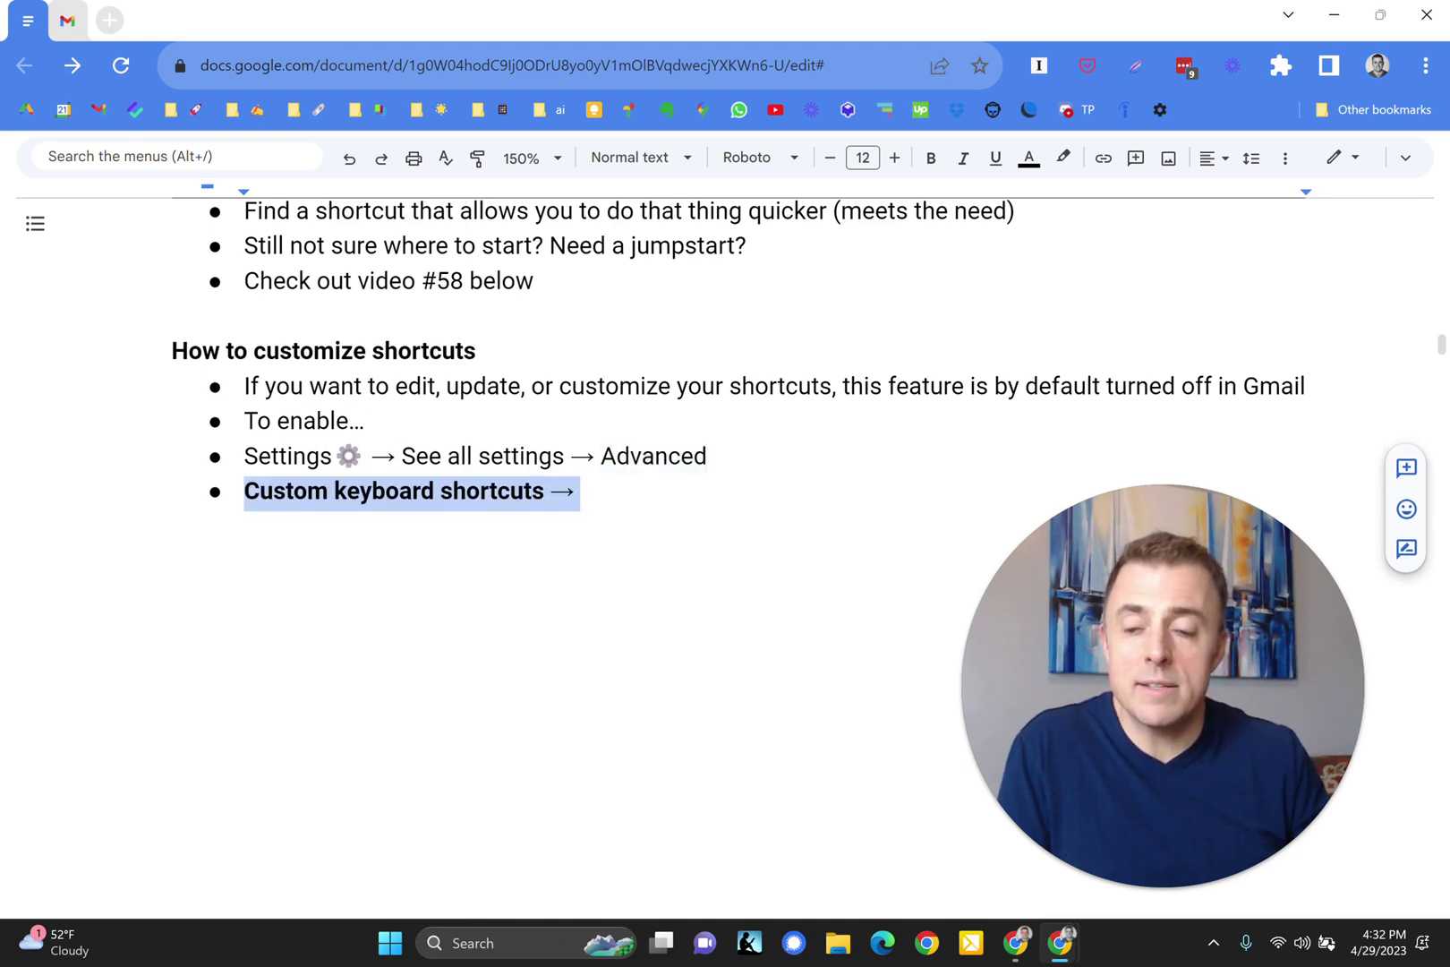
key(ctrl+z)
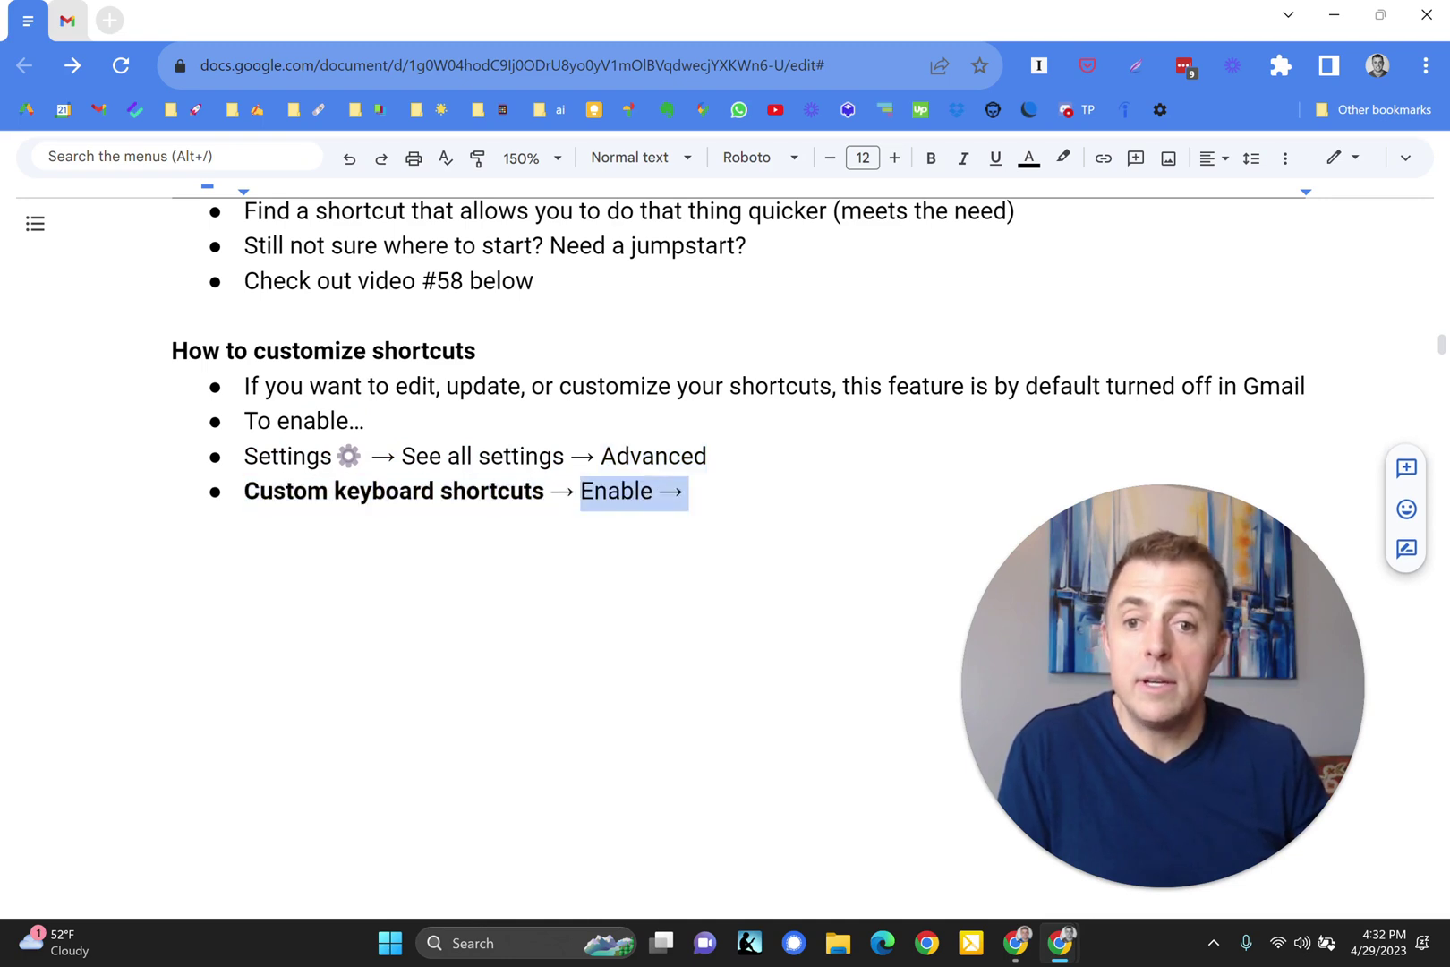
key(ctrl+z)
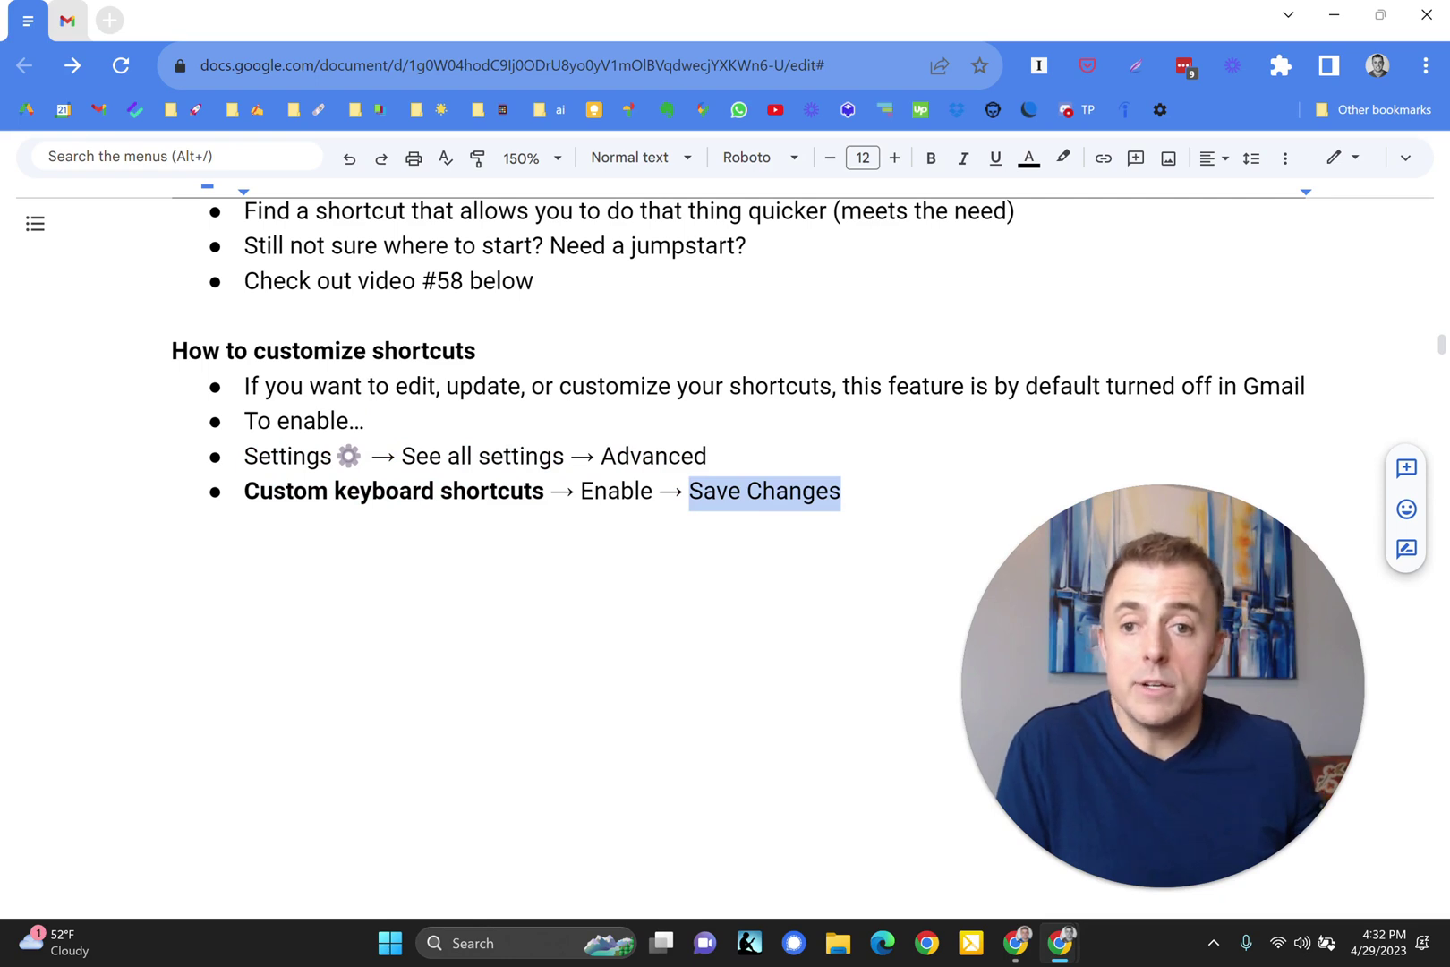
Set Custom keyboard shortcuts to Enable in Gmail's Advanced settings and save the change.
click(79, 27)
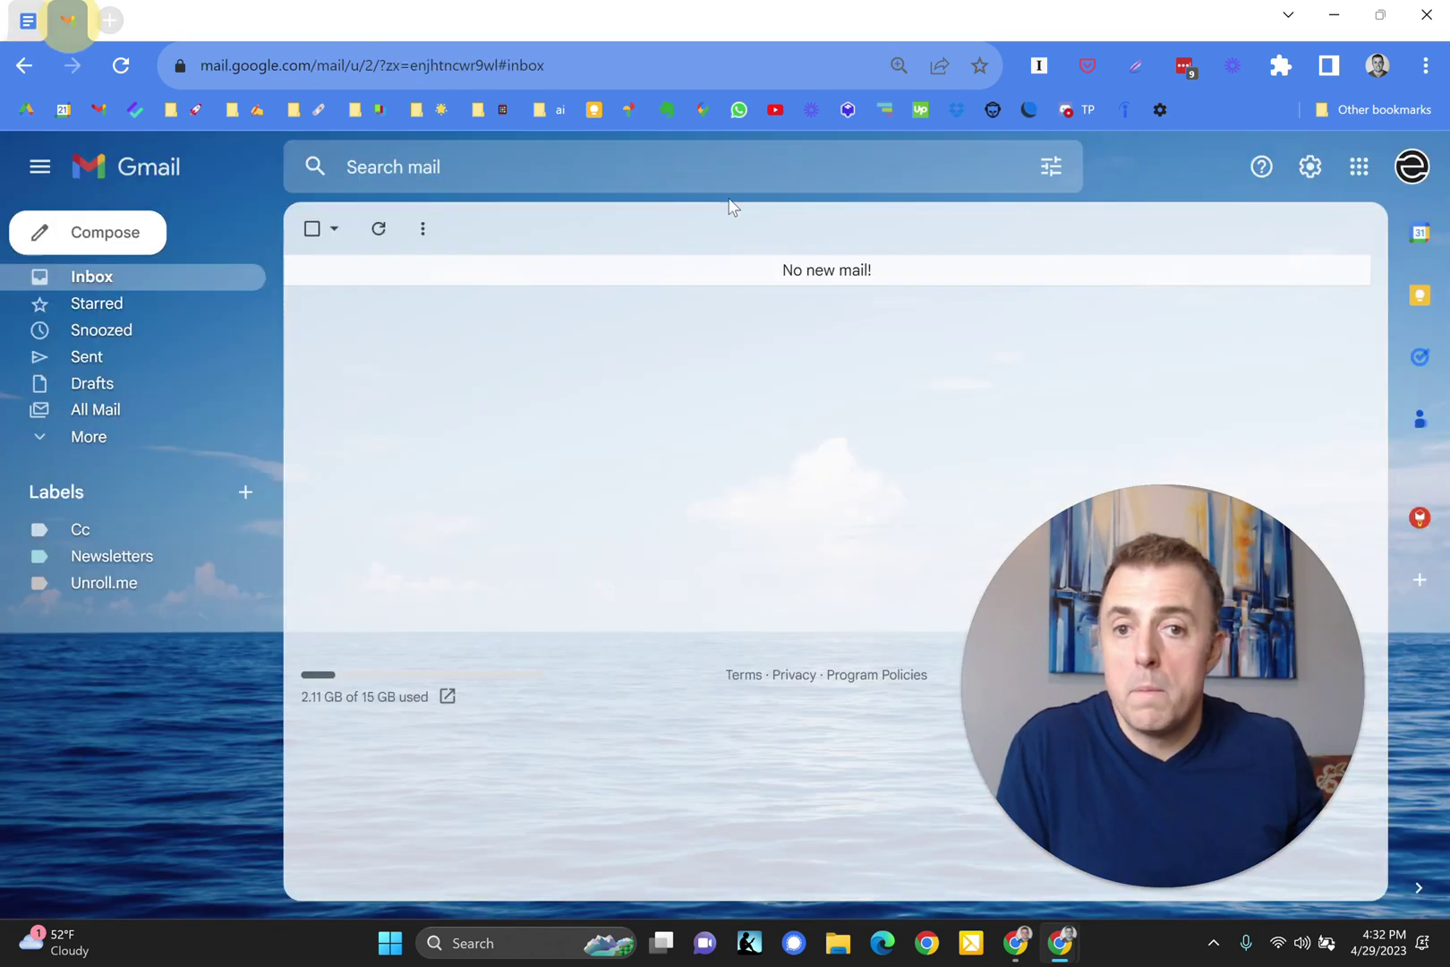
click(1312, 167)
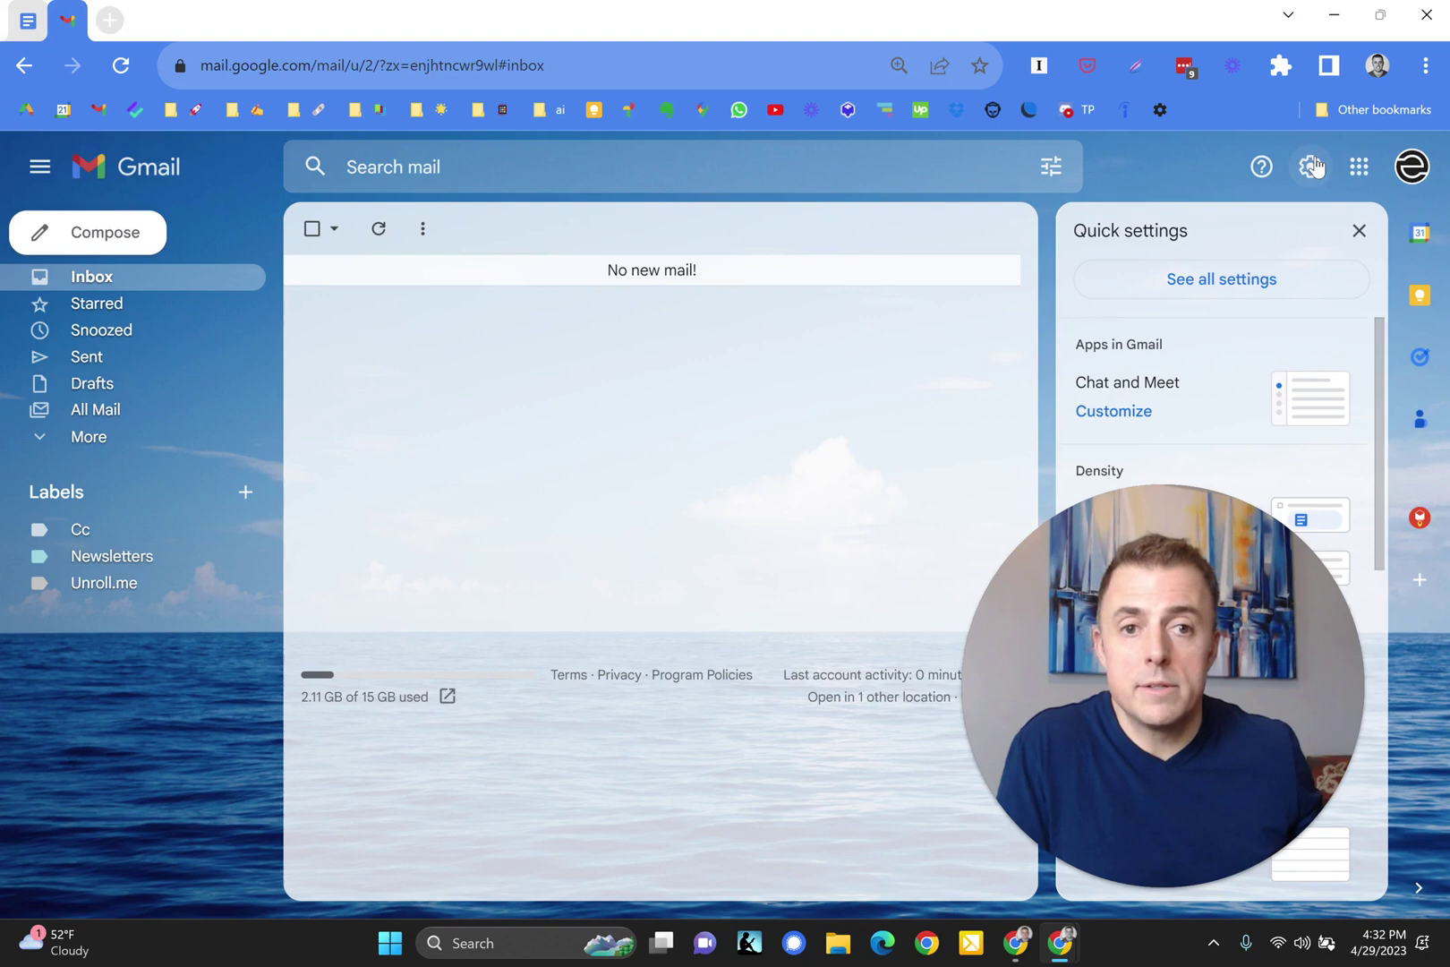
click(1215, 282)
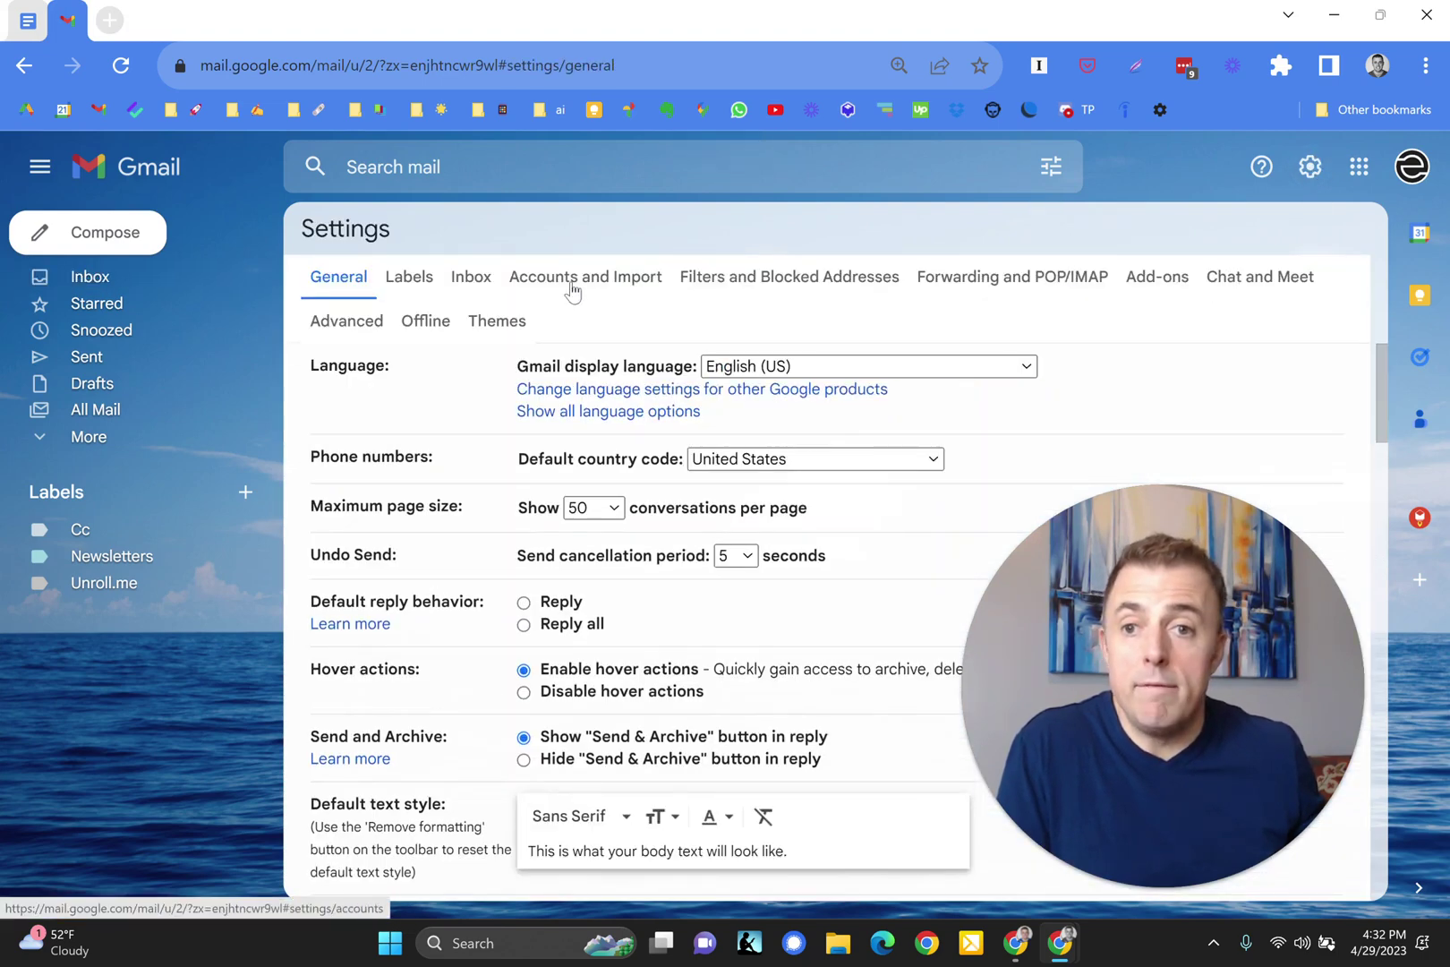
click(346, 320)
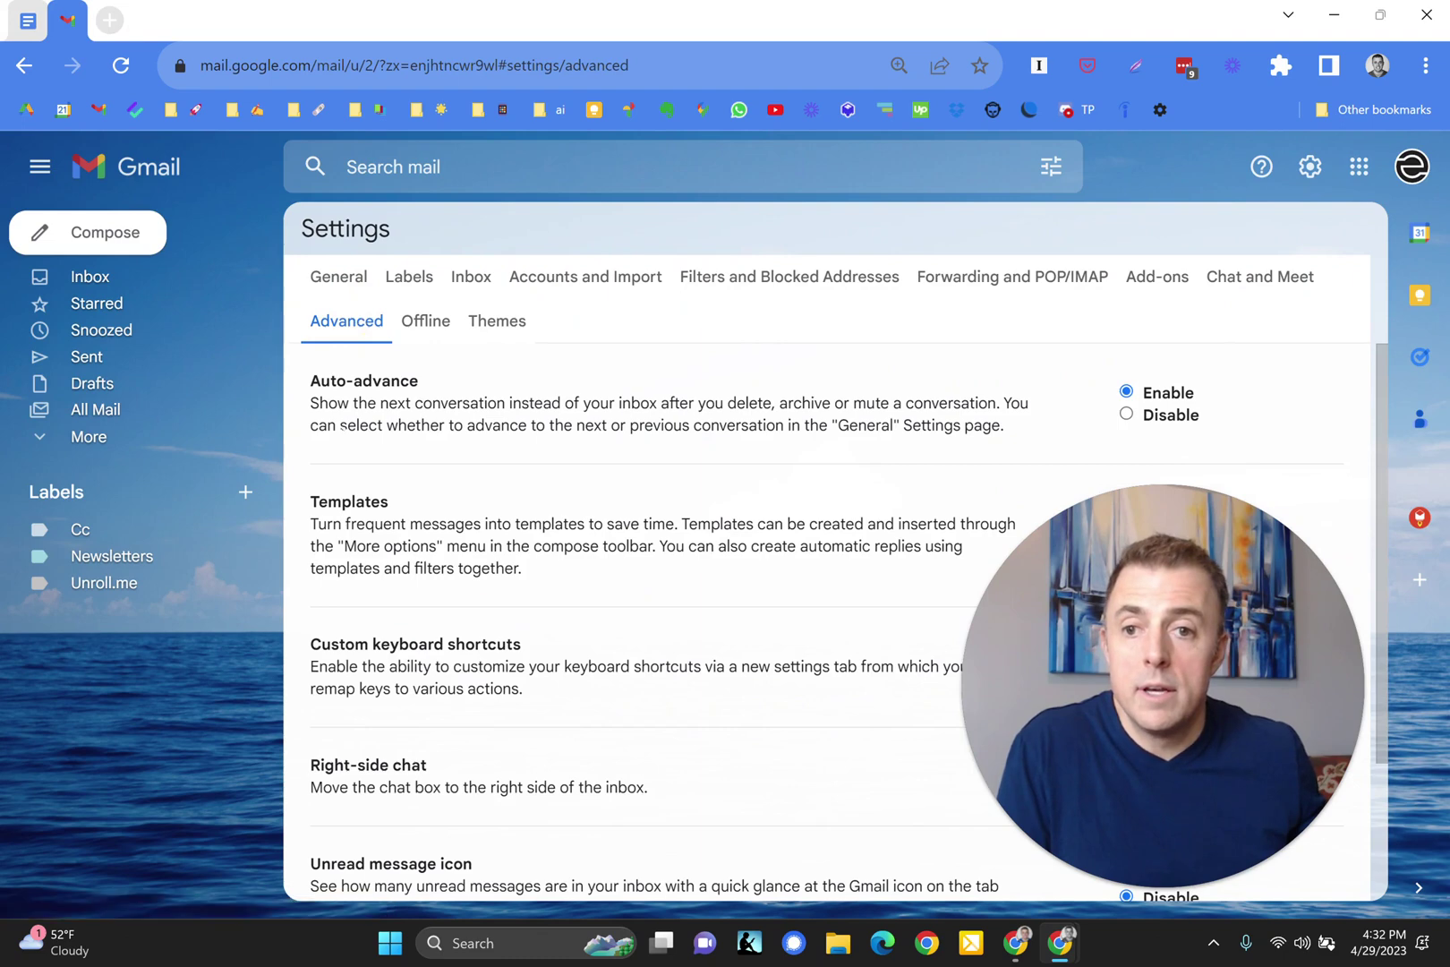
scroll(491, 645, down, 3)
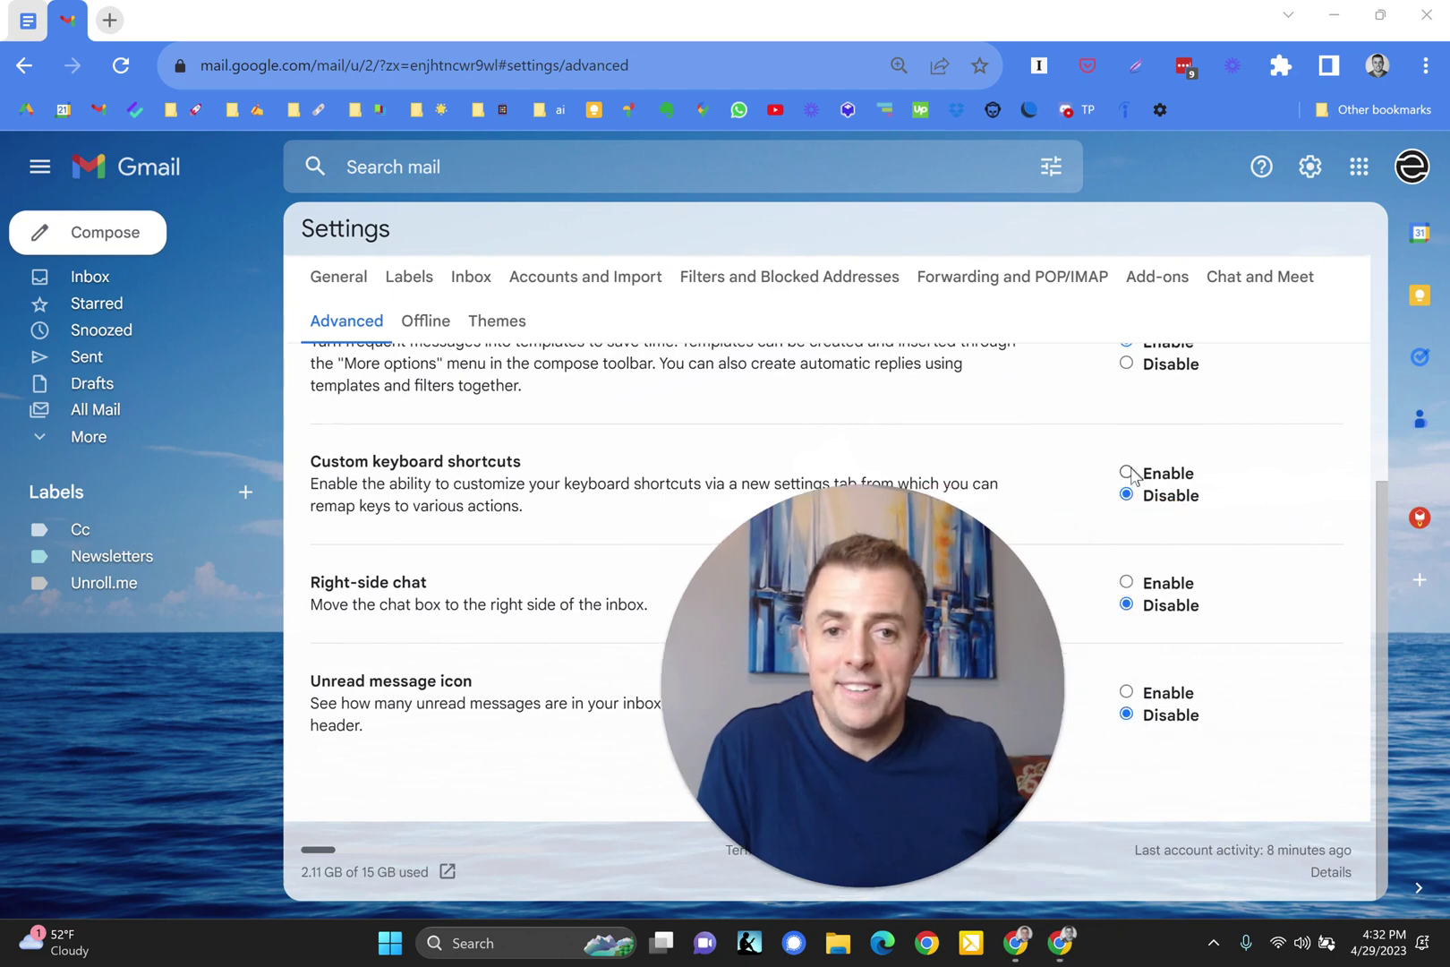
click(1127, 472)
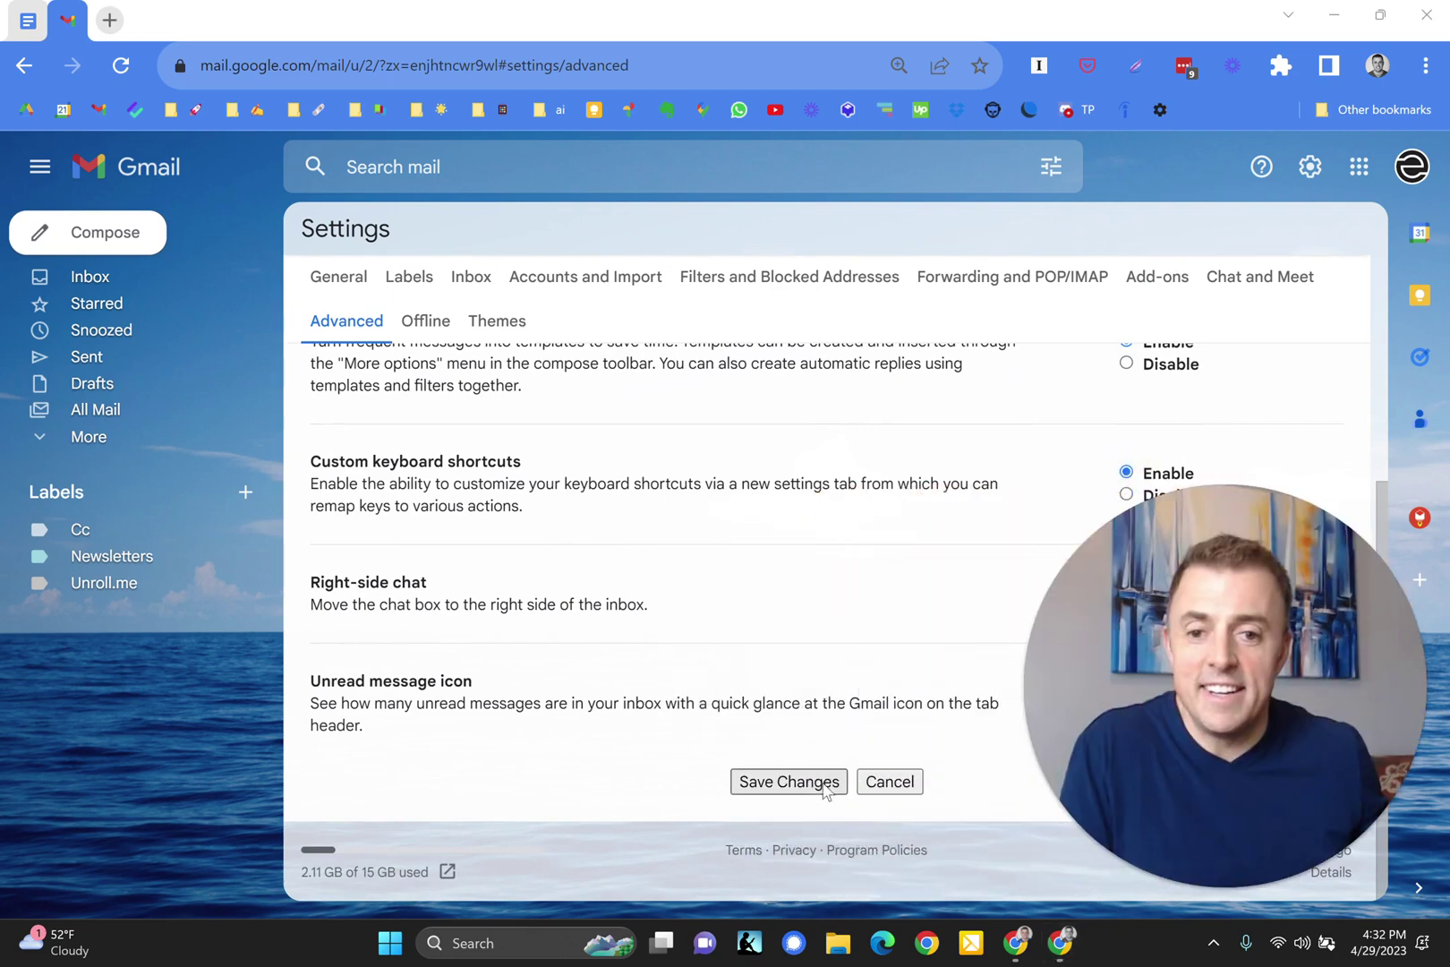
click(808, 783)
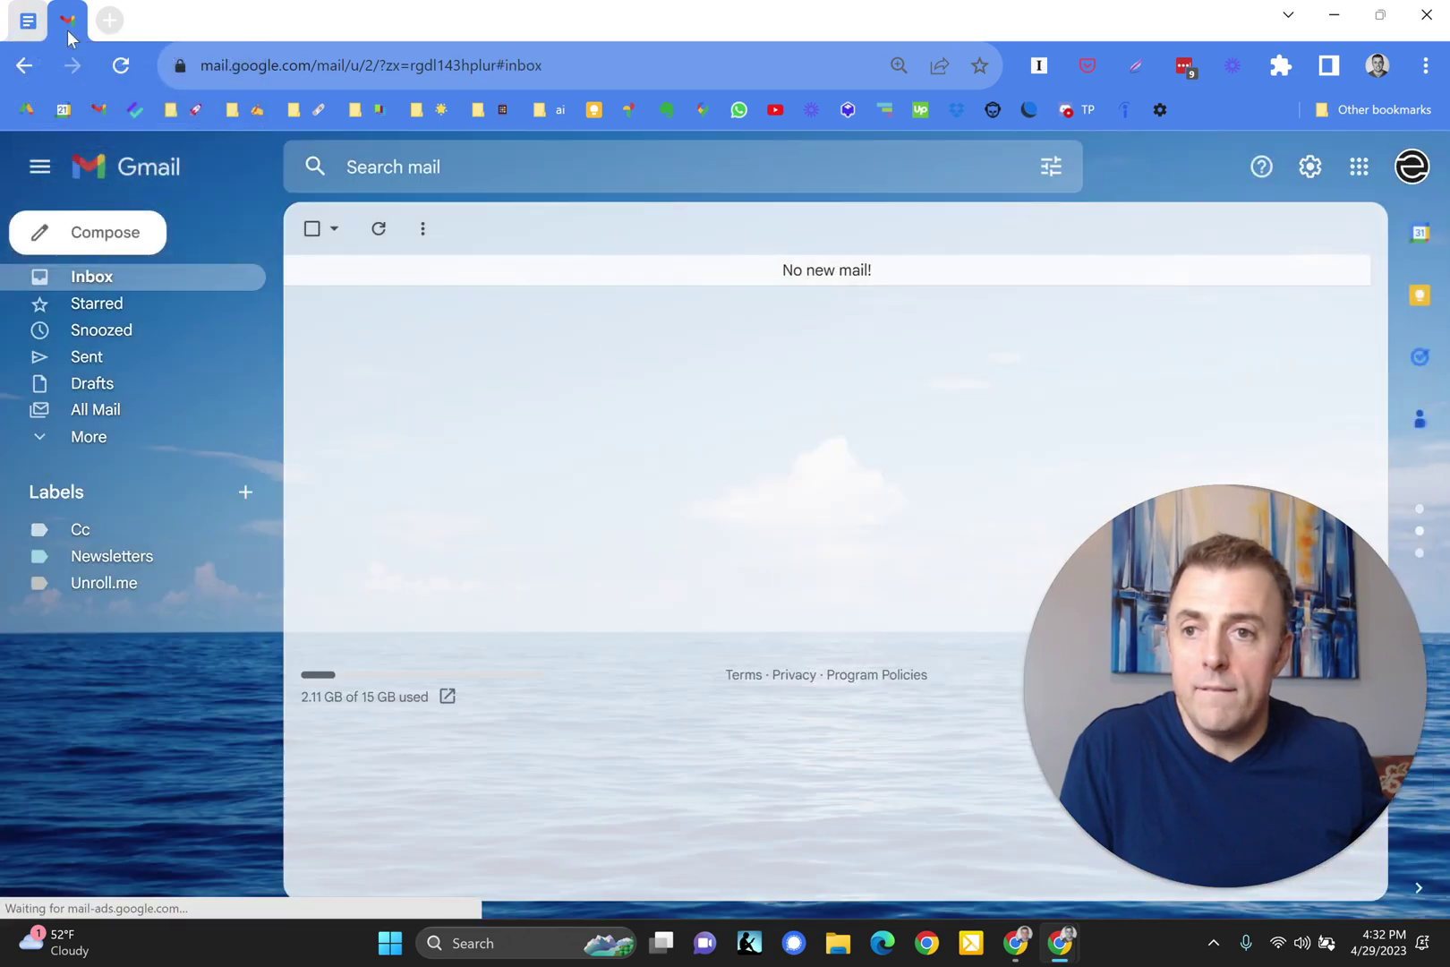
Restore 'To edit or customize…' with Settings → See all settings → Advanced, then Keyboard Shortcuts → Edit → Save Changes.
click(28, 20)
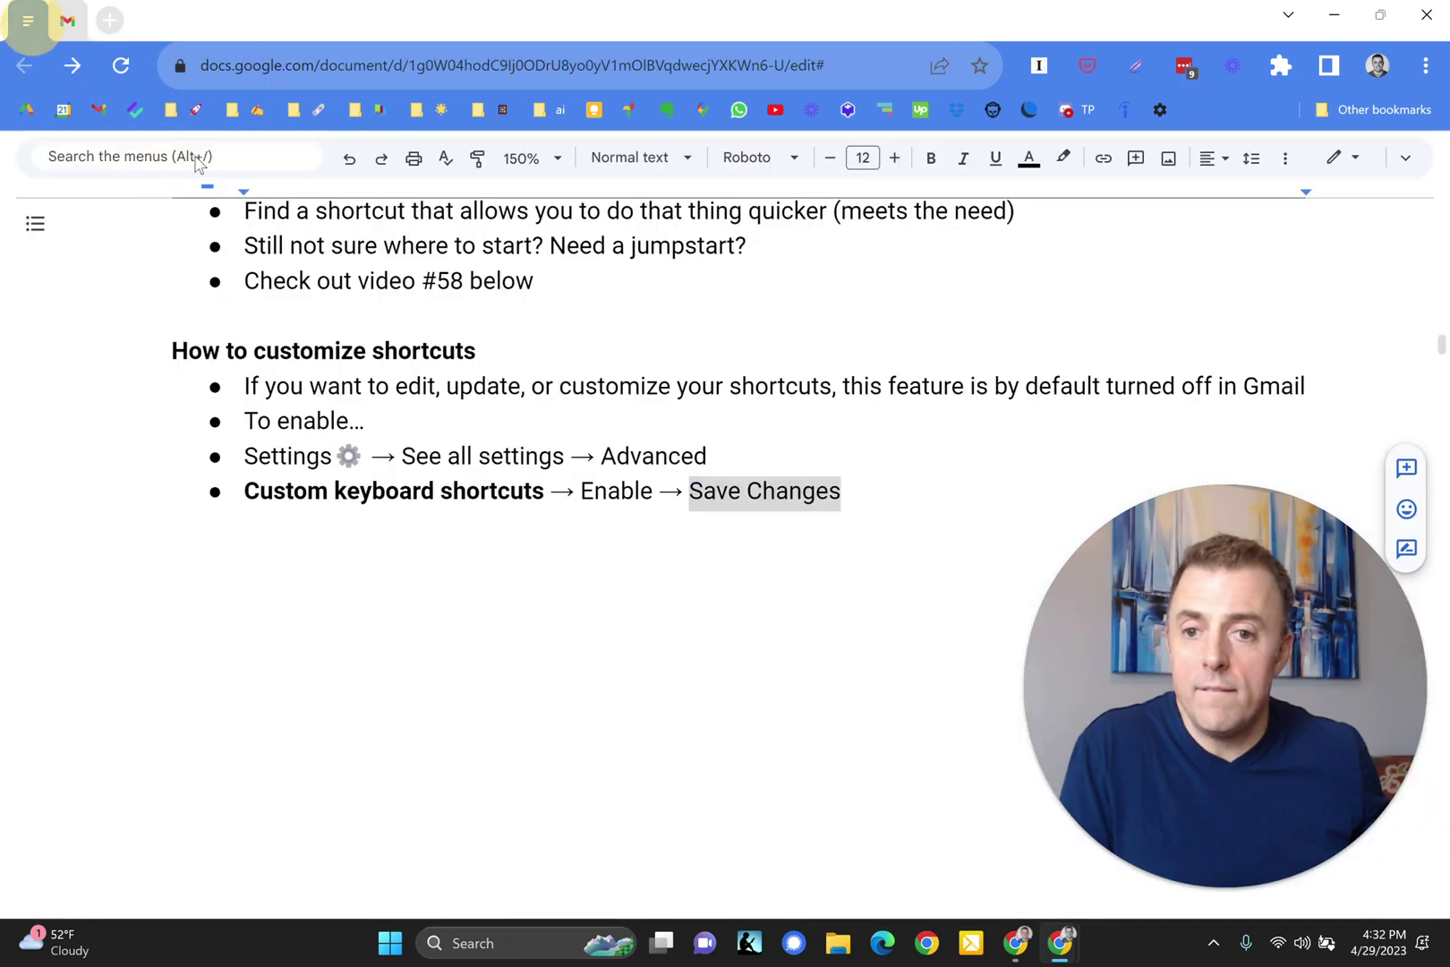
key(ctrl+z)
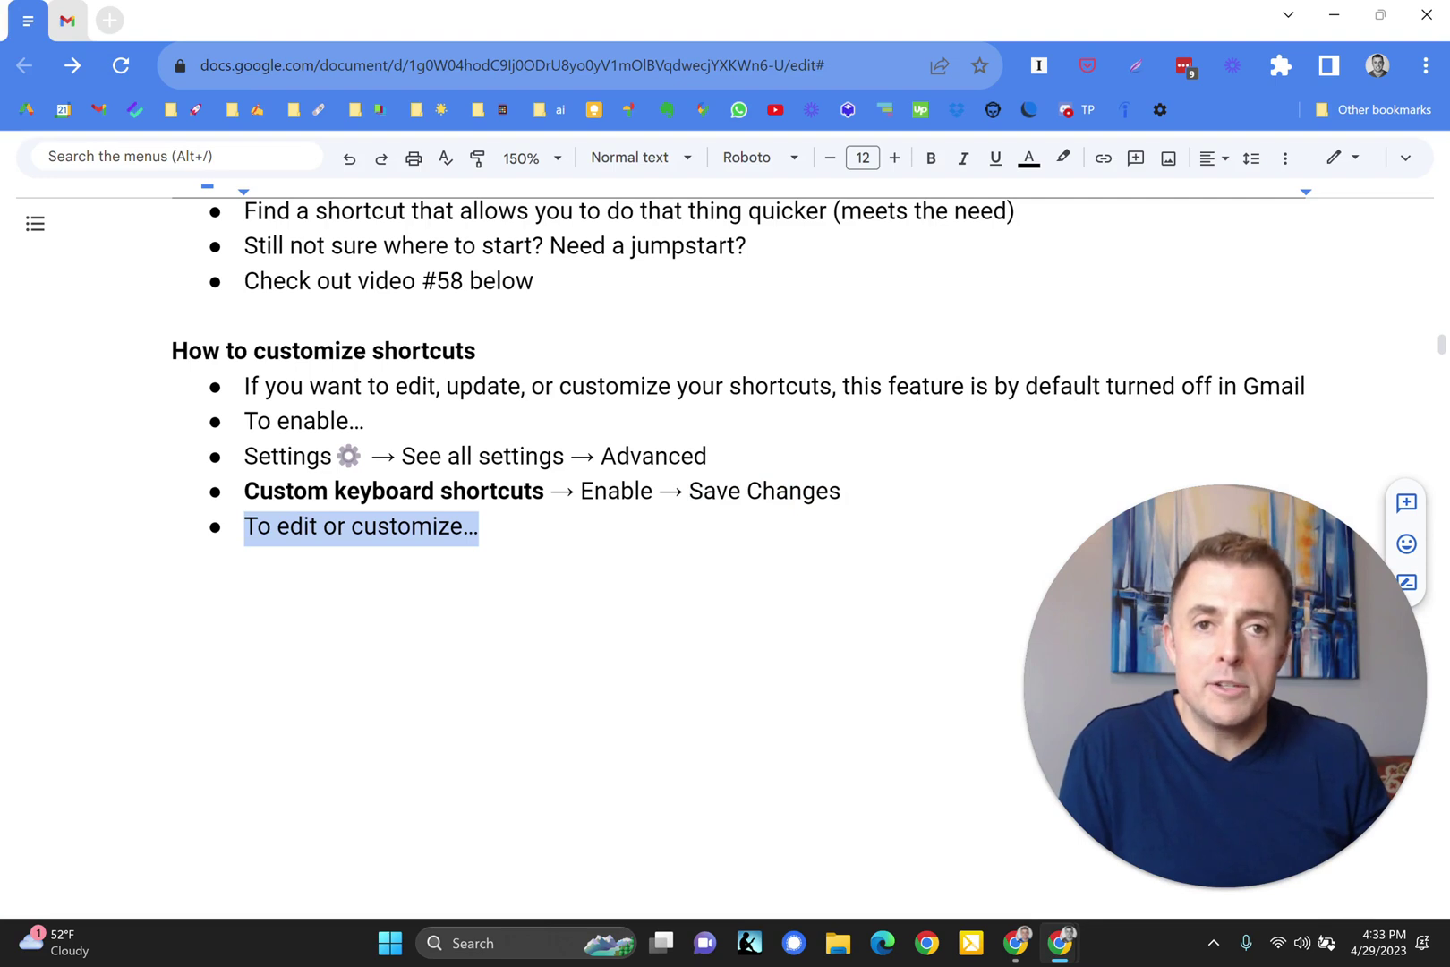
key(ctrl+z)
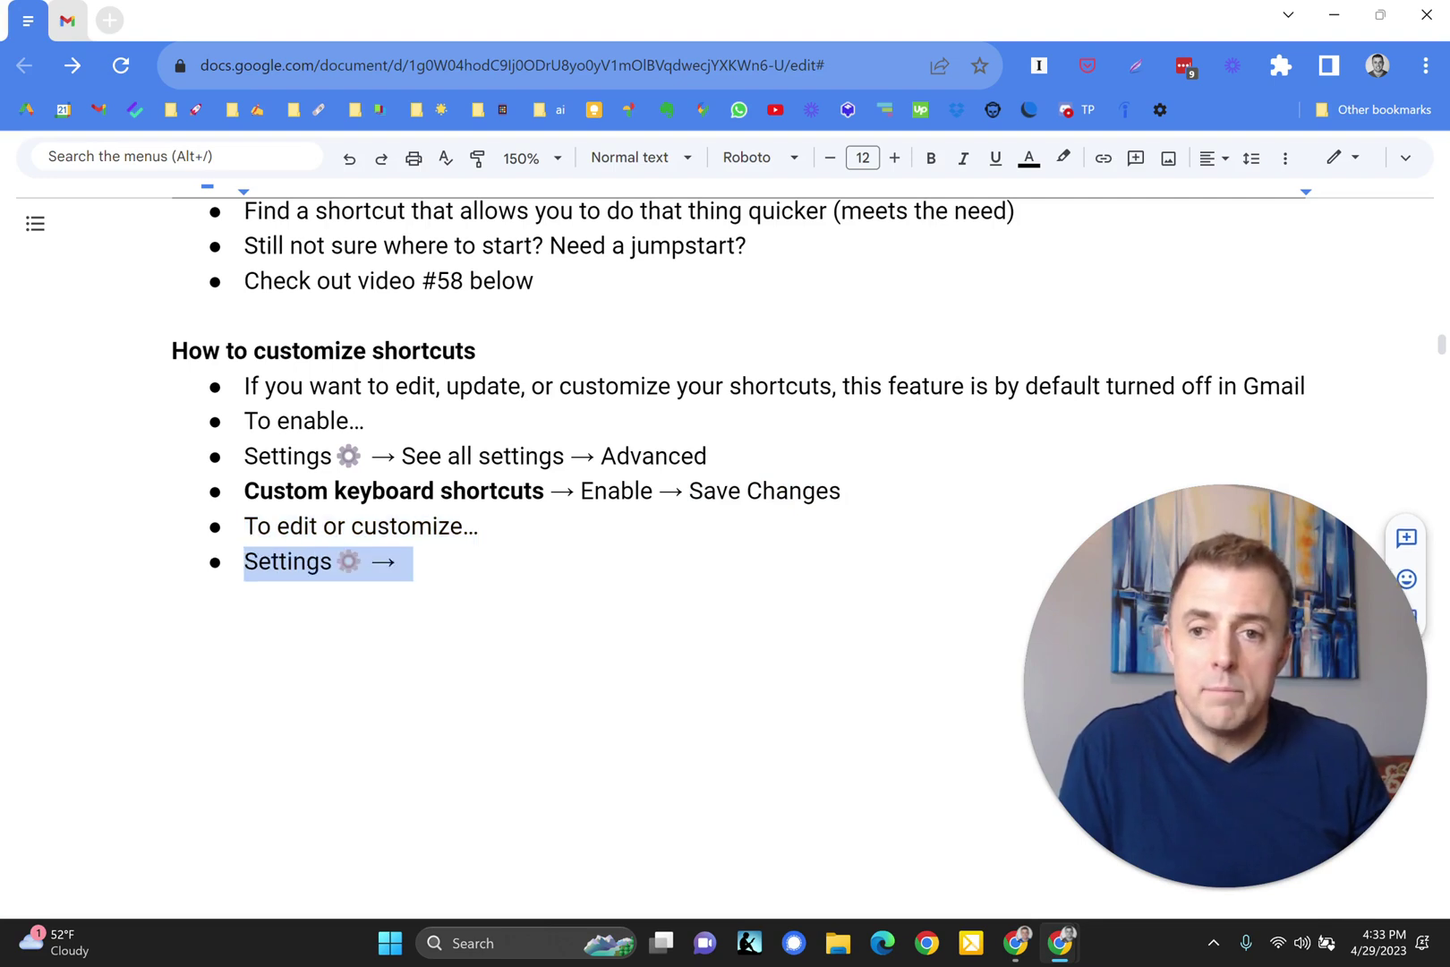
key(ctrl+z)
key(ctrl+z)
key(ctrl+z)
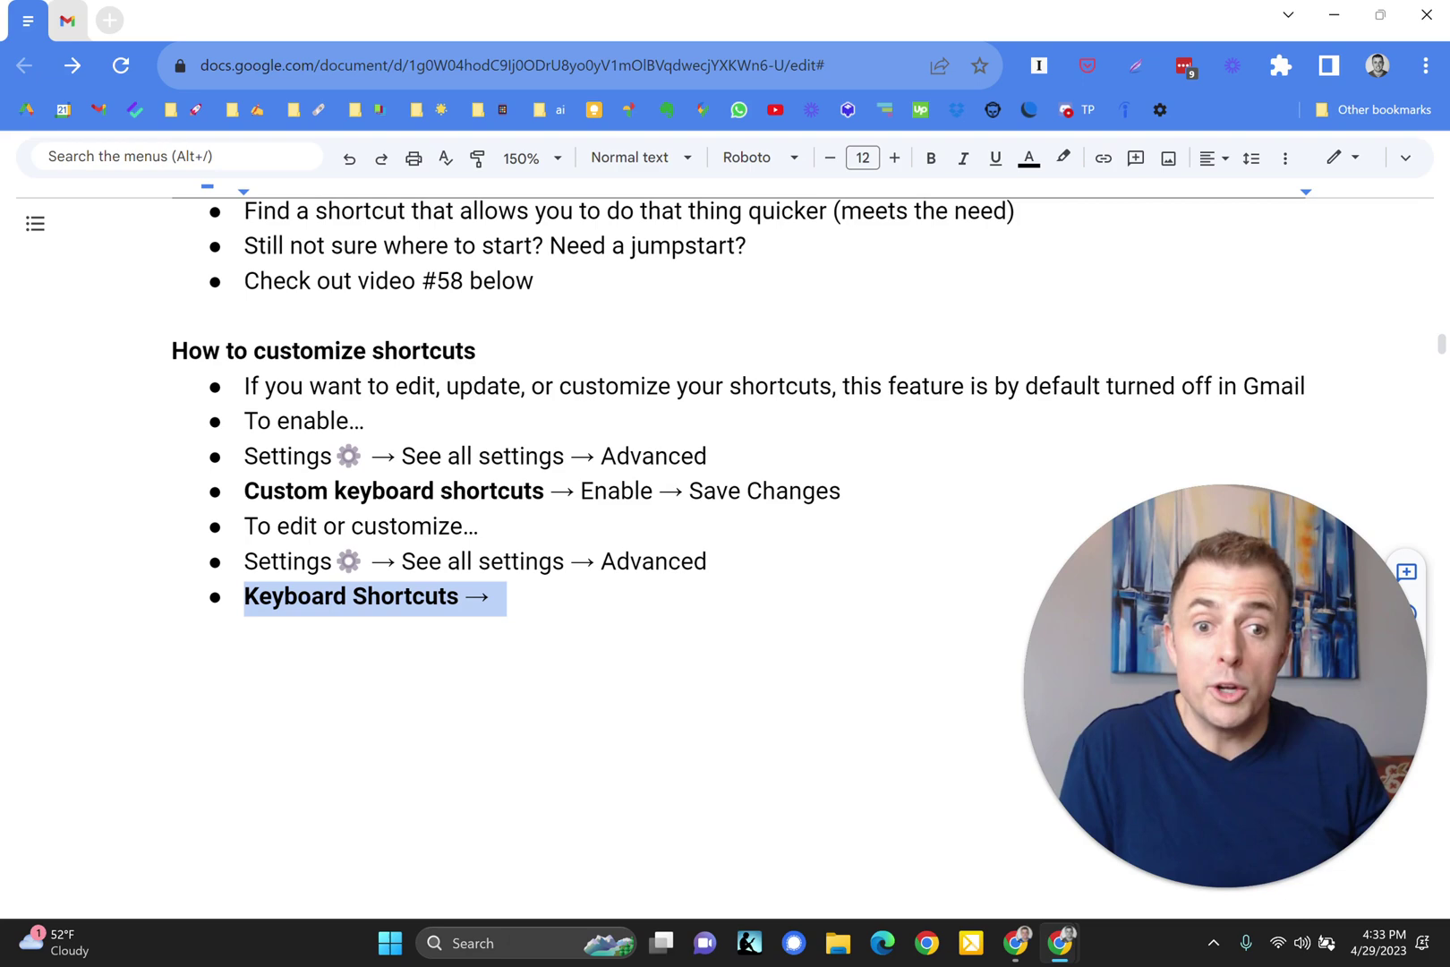
key(ctrl+y)
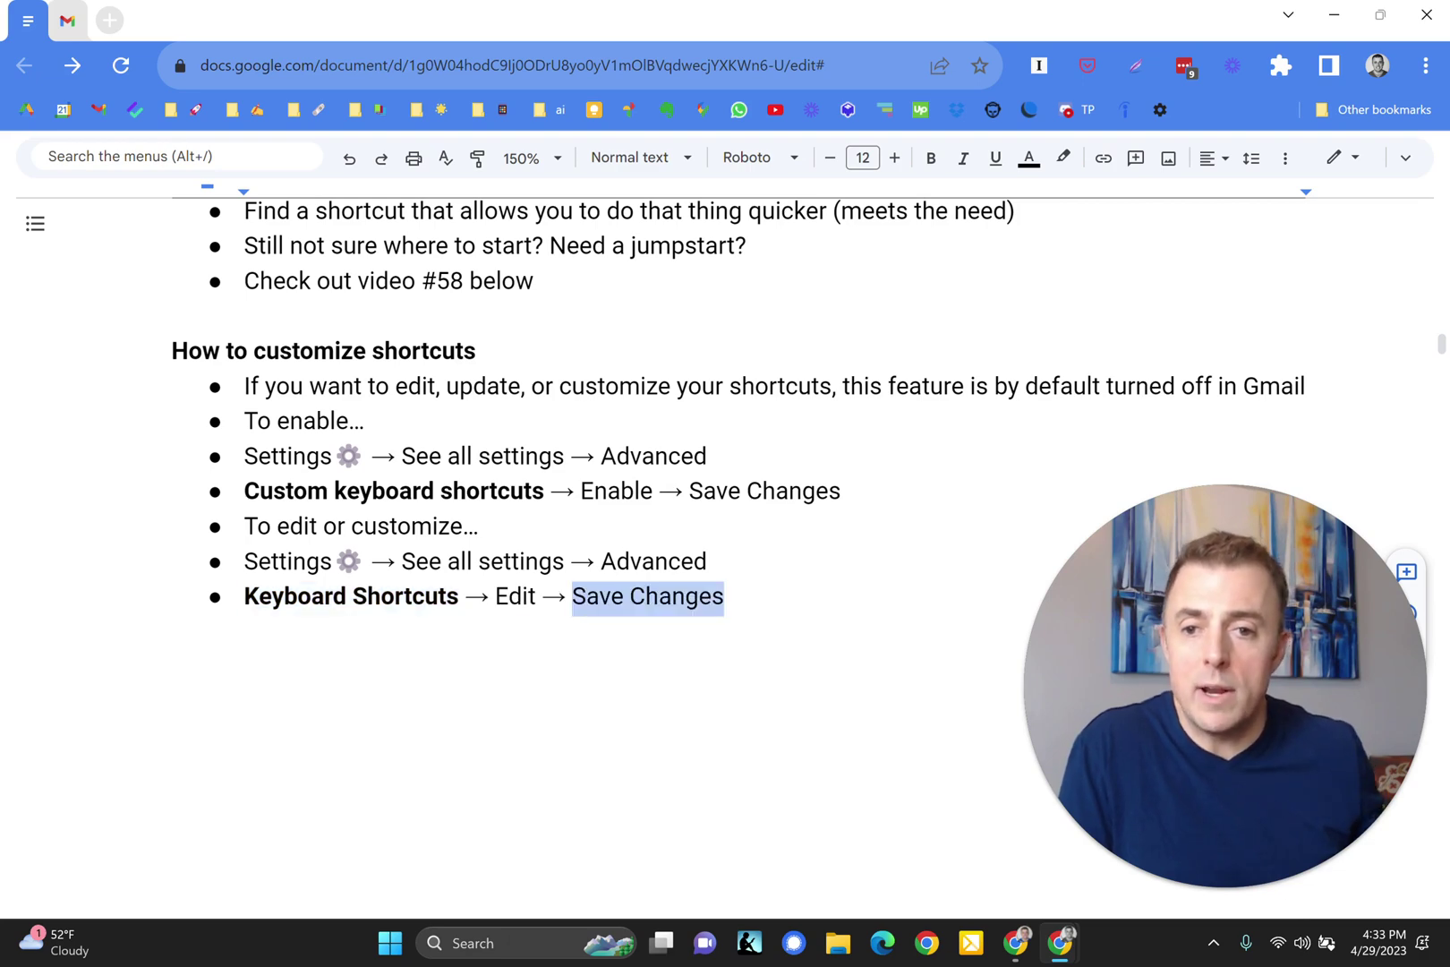
Open Gmail's Keyboard Shortcuts settings tab and scroll through the key mappings.
click(68, 21)
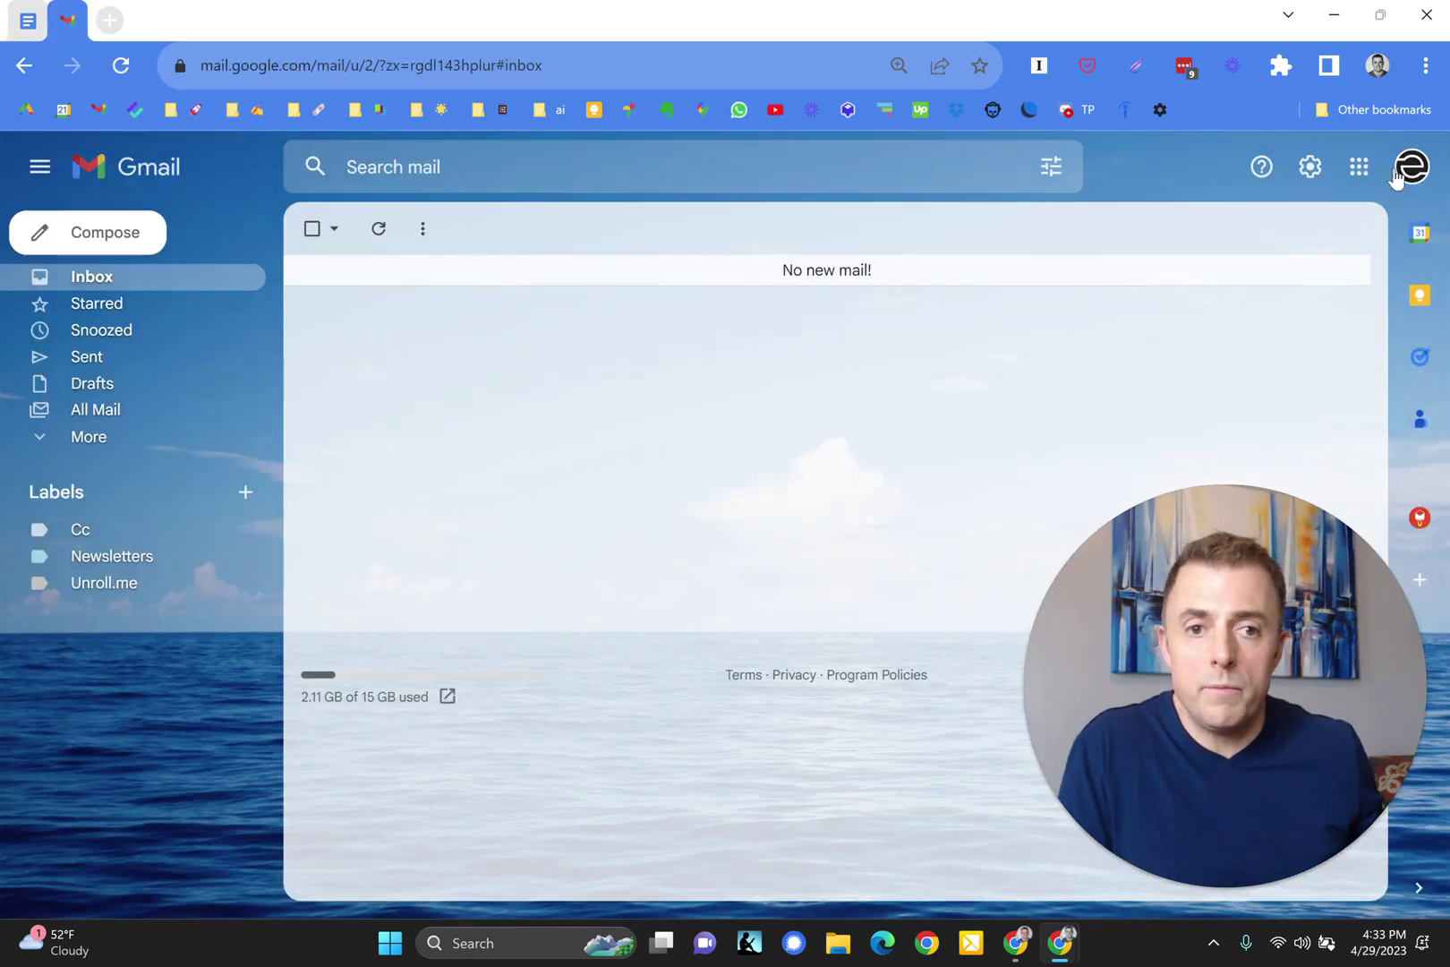
click(1308, 170)
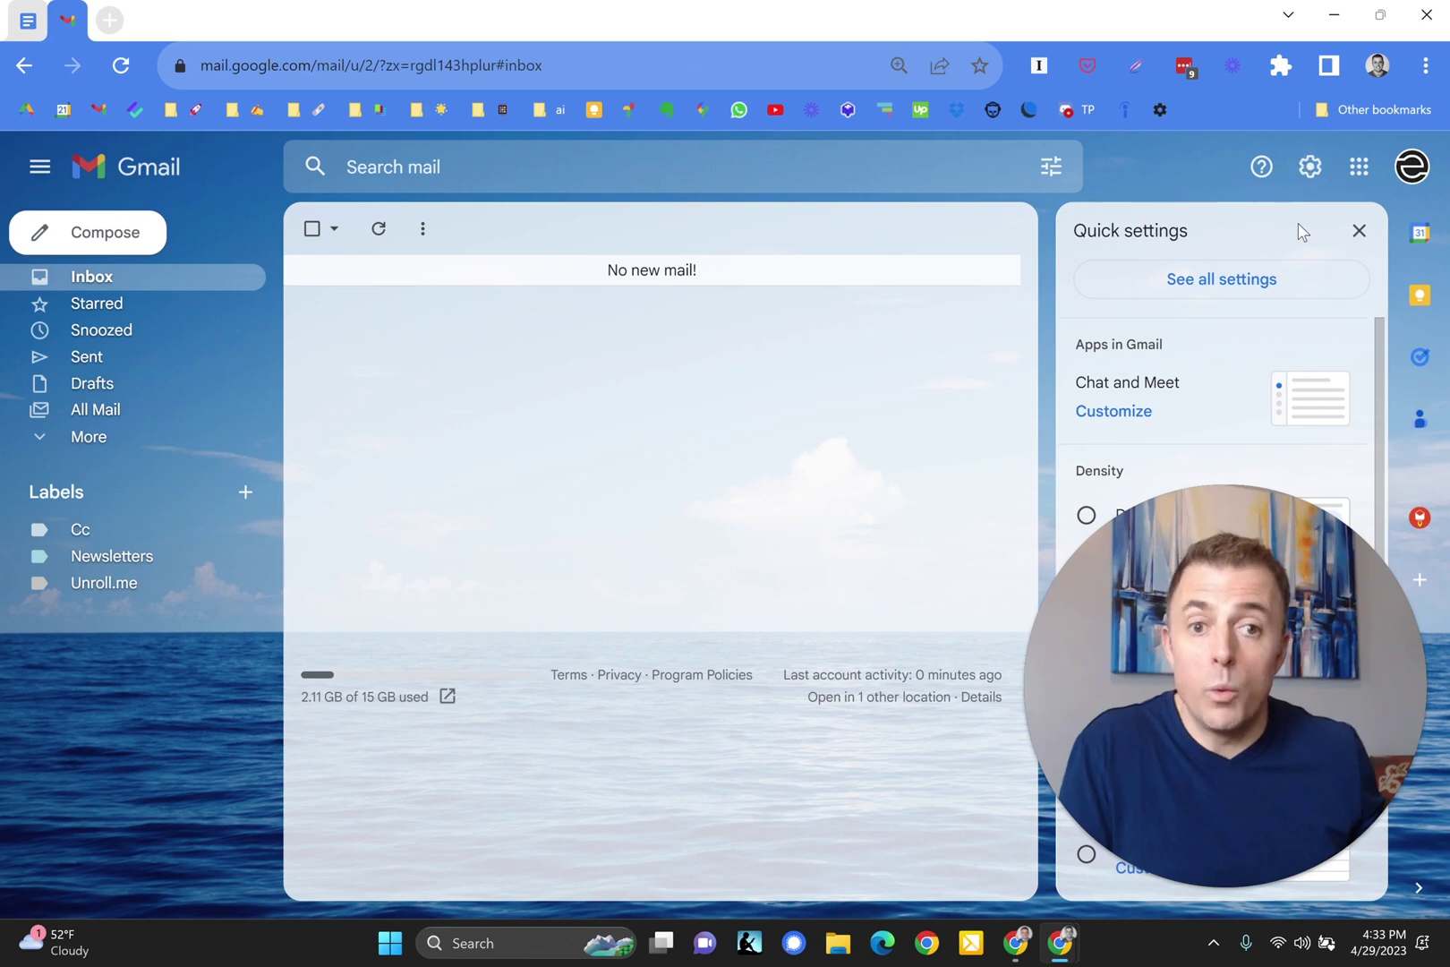
click(1233, 284)
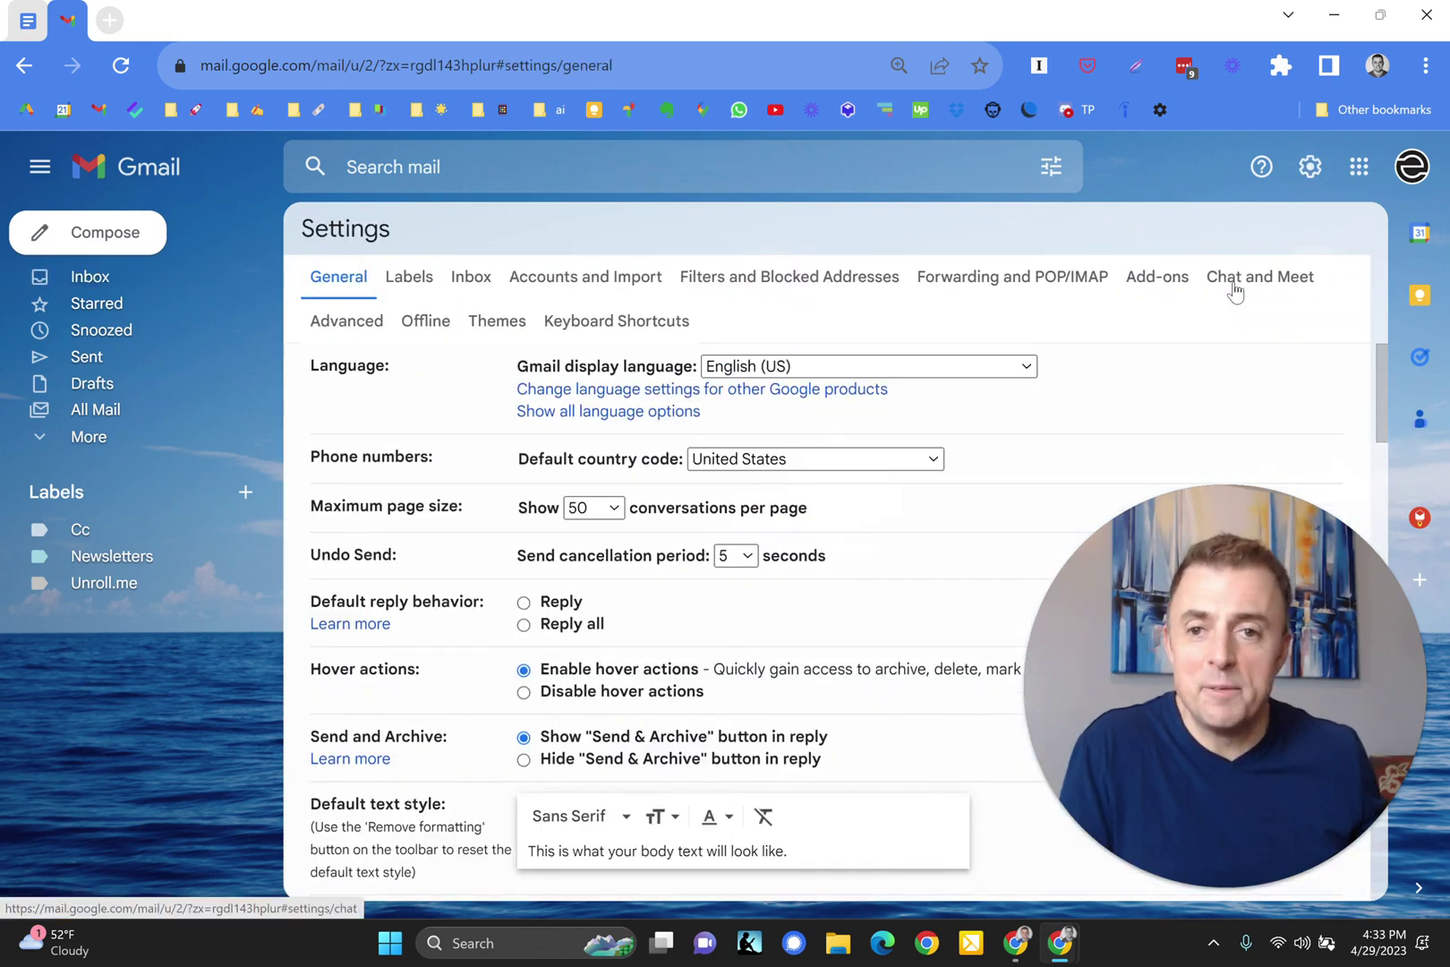
click(611, 322)
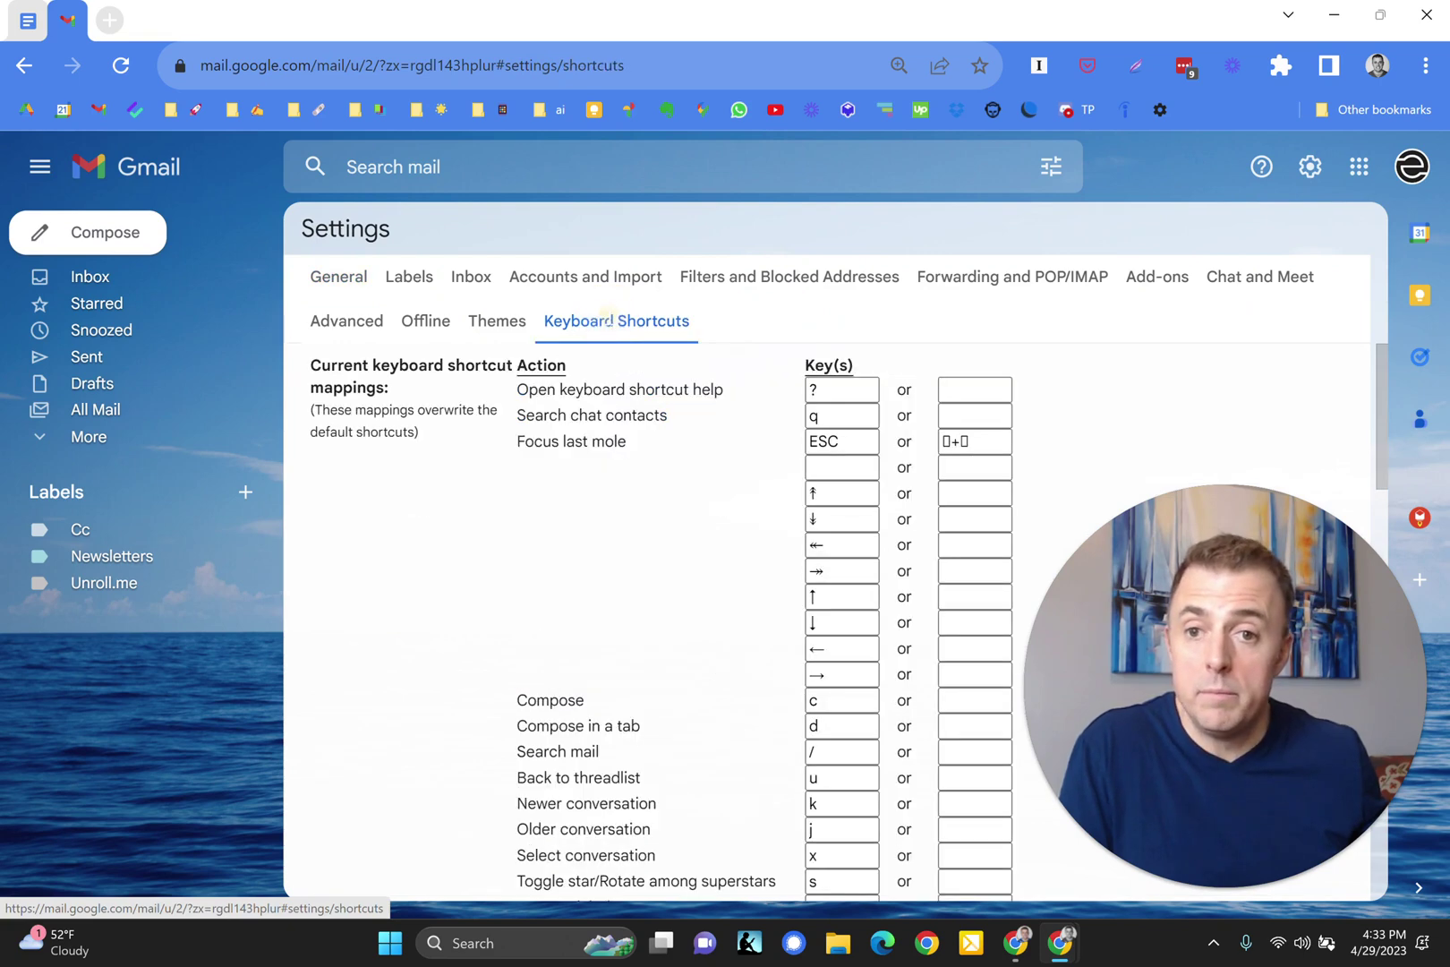
scroll(415, 573, down, 7)
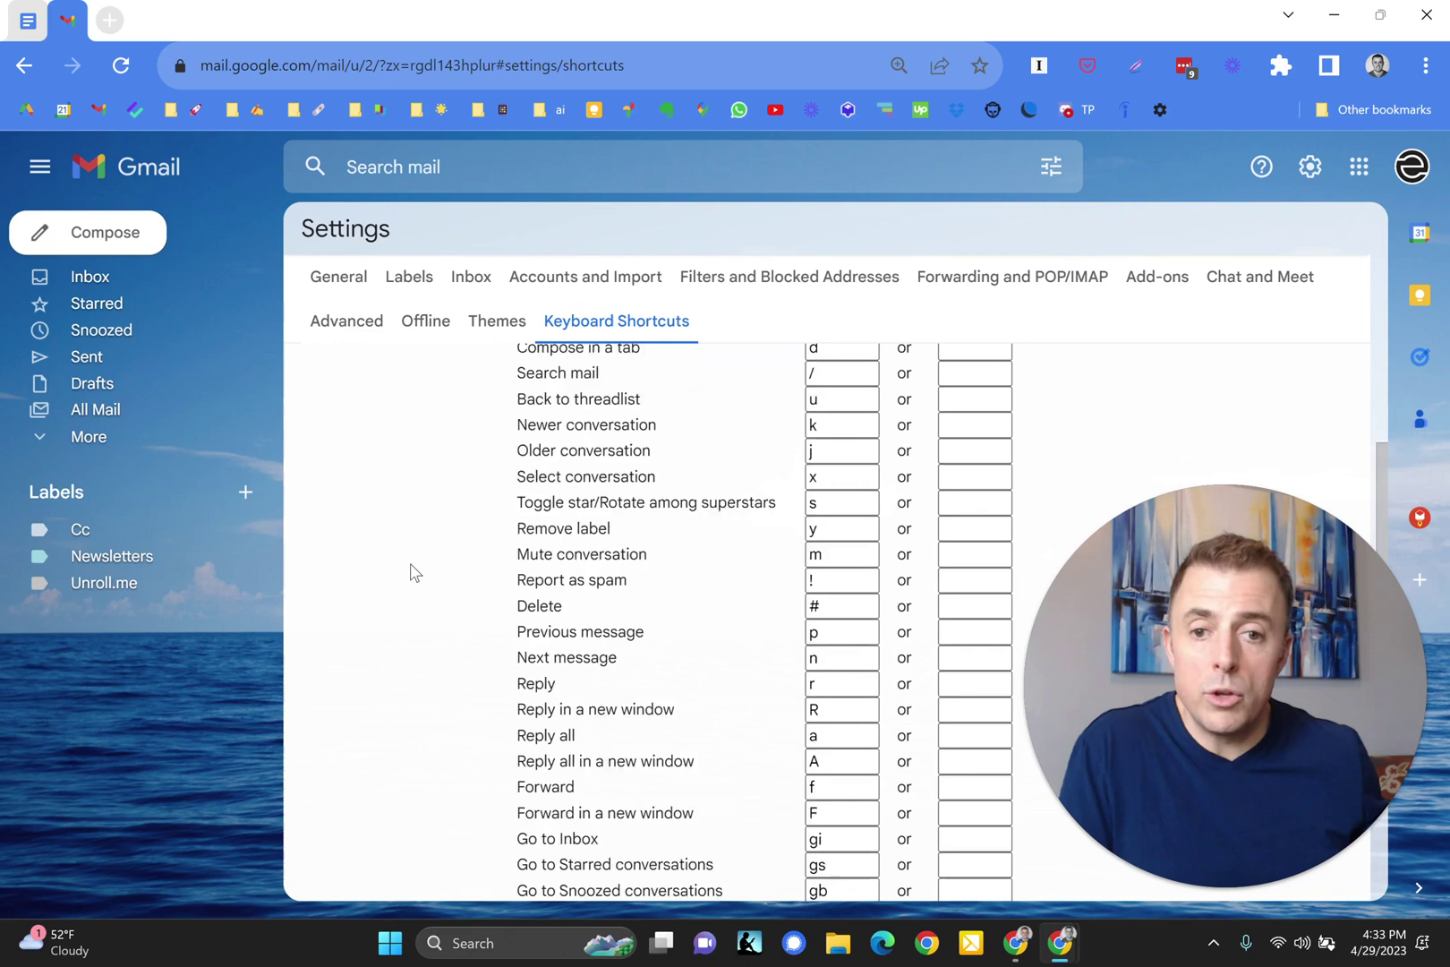
scroll(415, 573, down, 6)
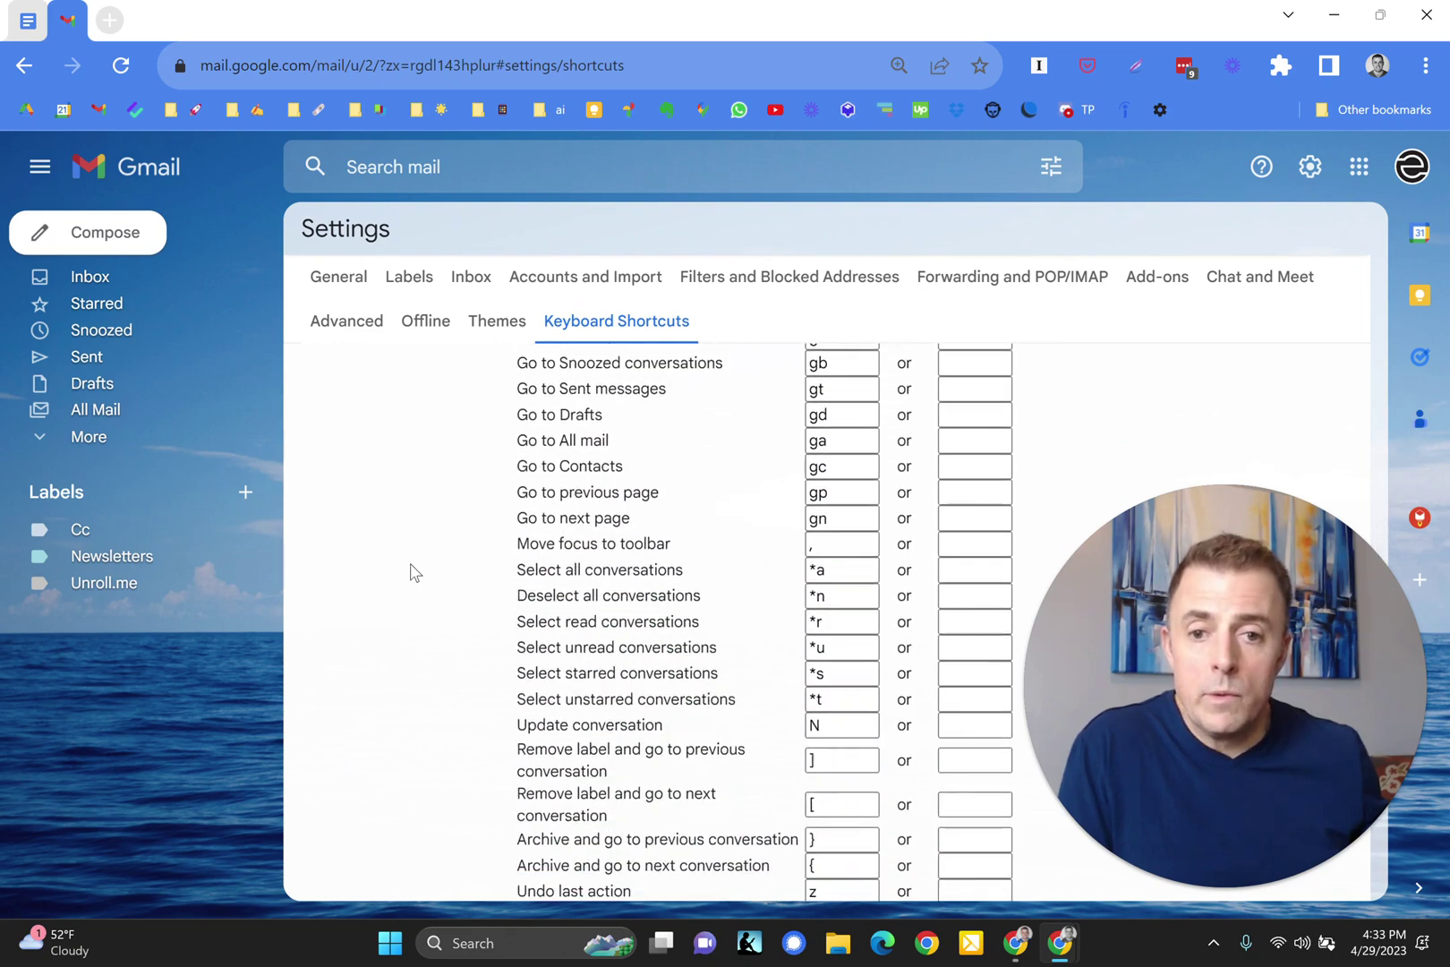
scroll(414, 573, down, 3)
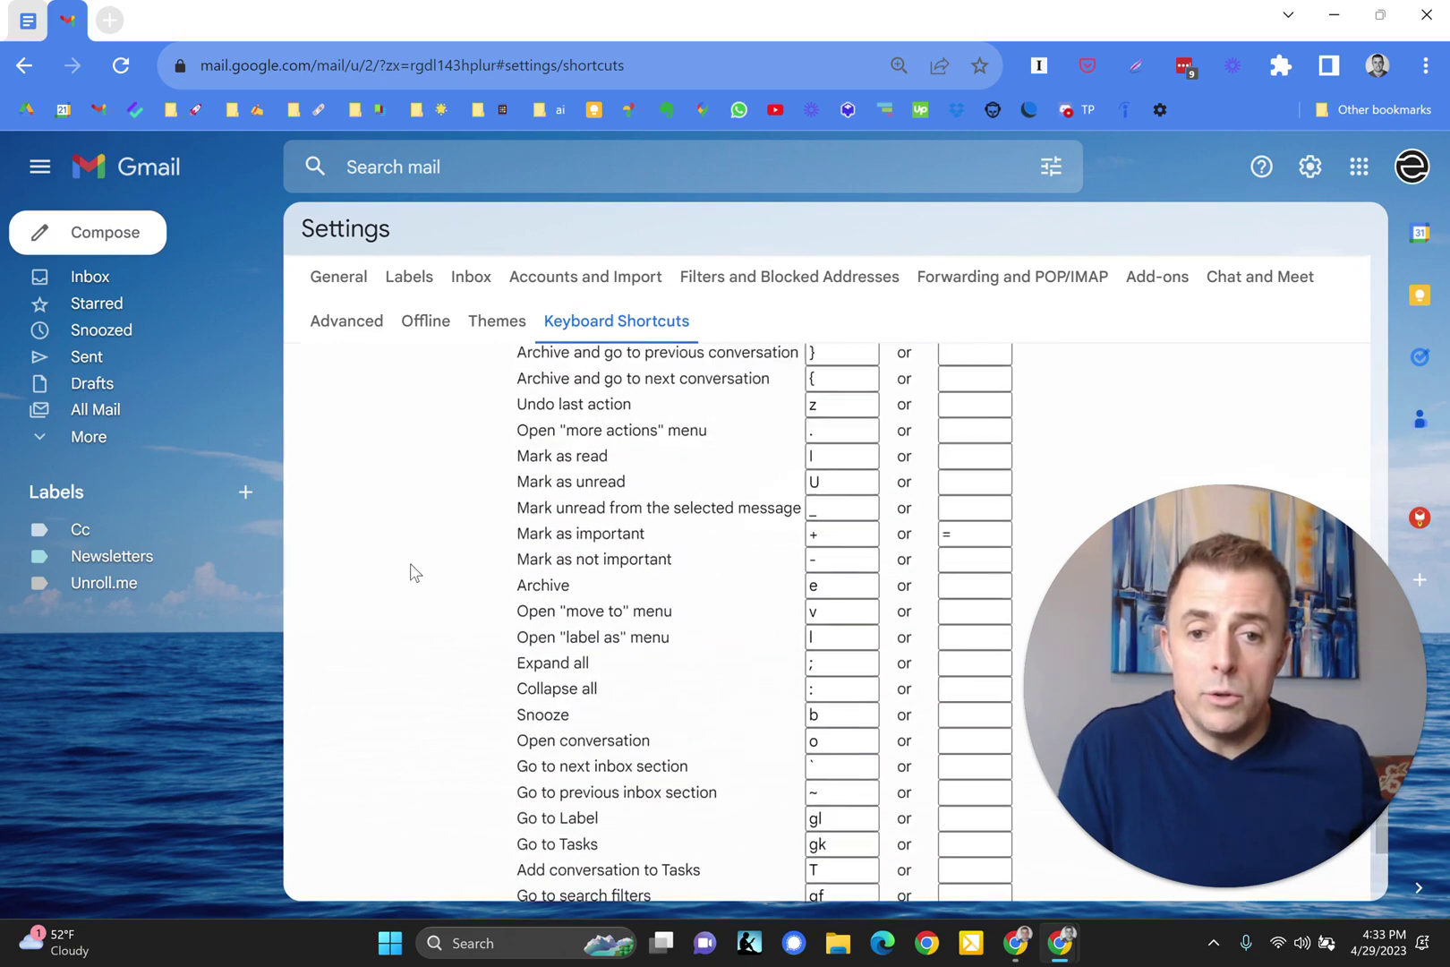
scroll(415, 573, up, 11)
scroll(414, 573, up, 2)
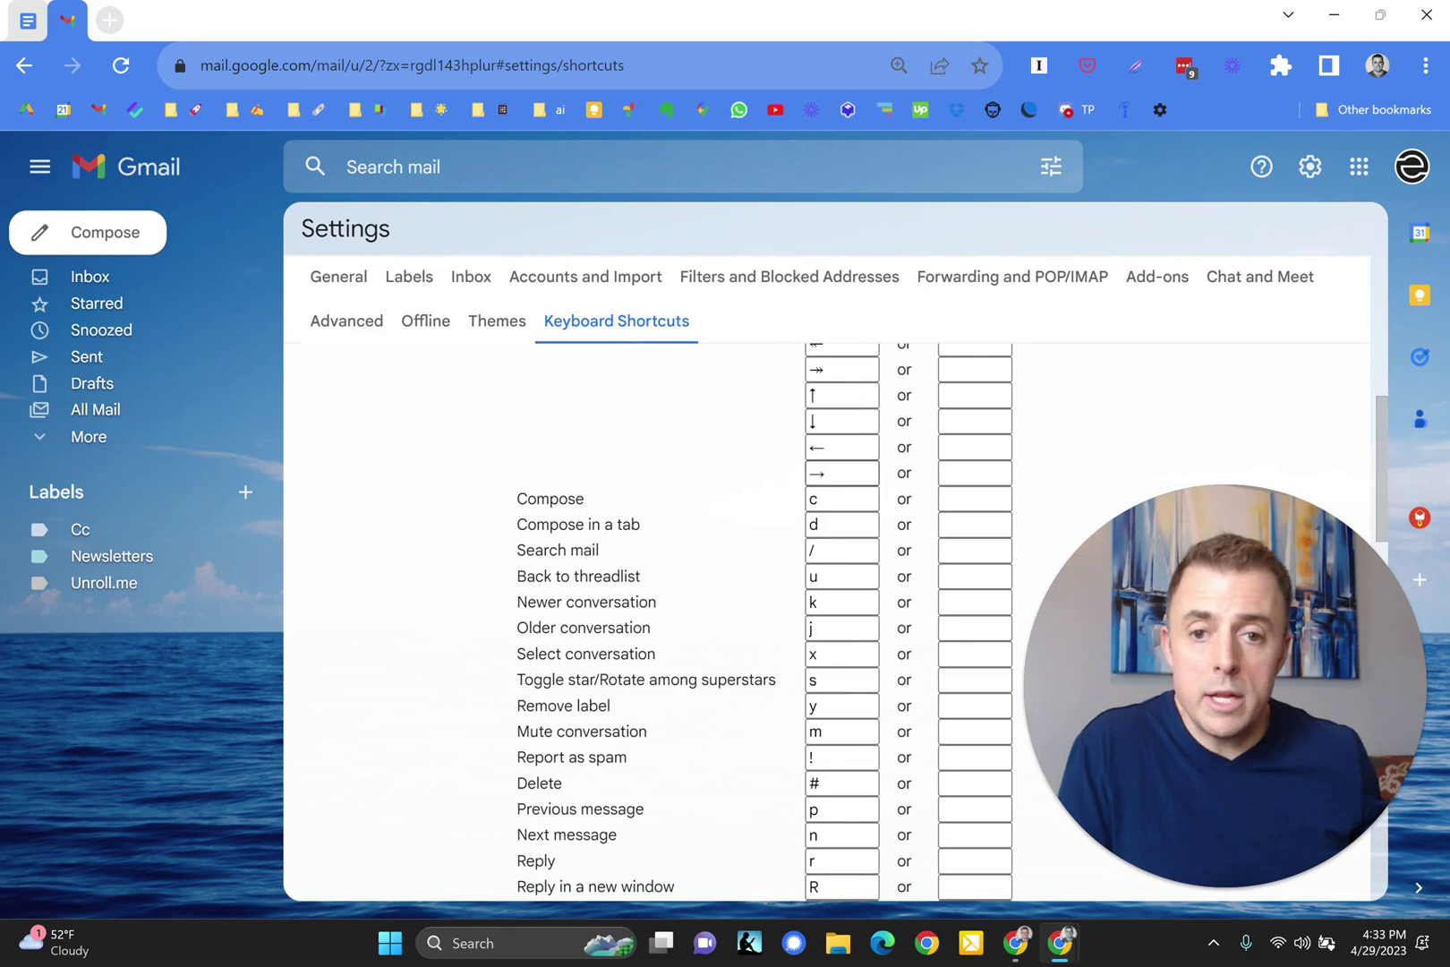
scroll(415, 573, up, 2)
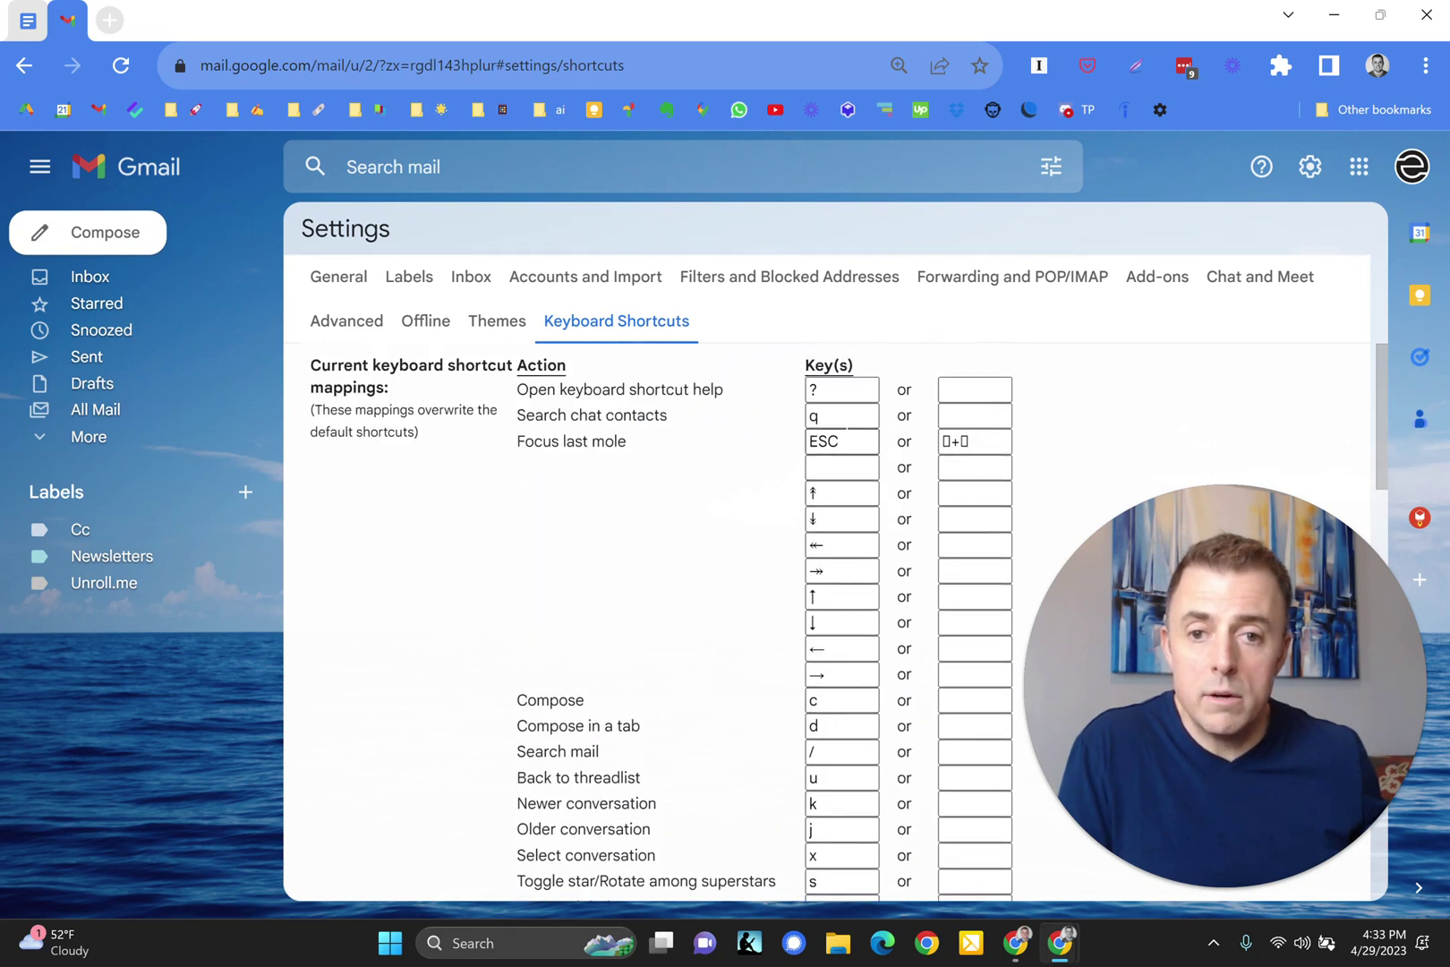
Try changing the Search chat contacts key to p, then cancel back to the inbox.
click(816, 415)
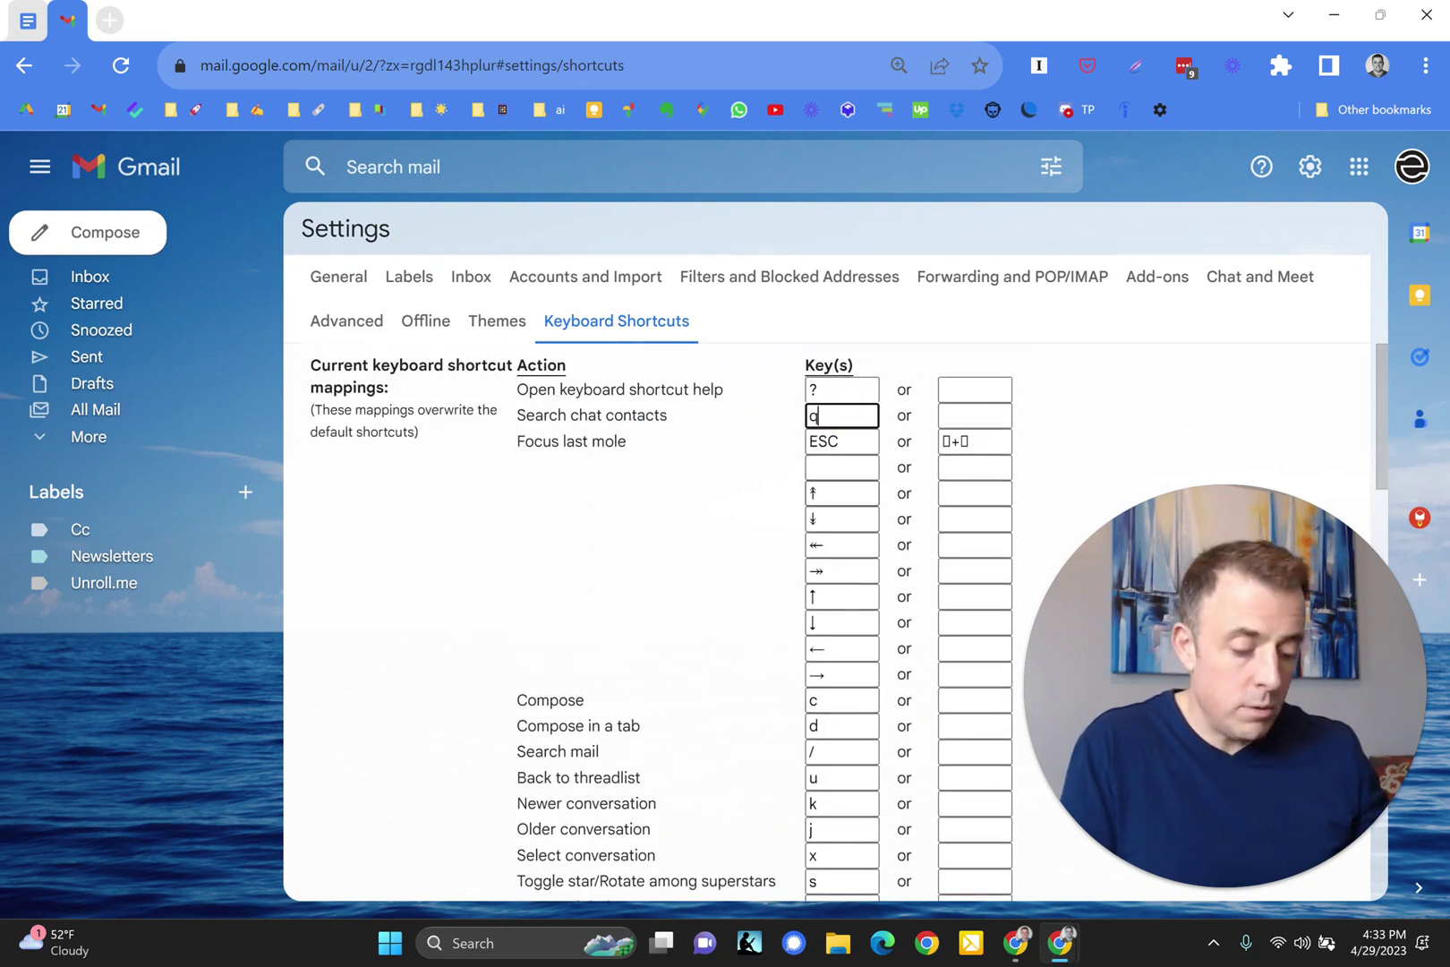
text(p)
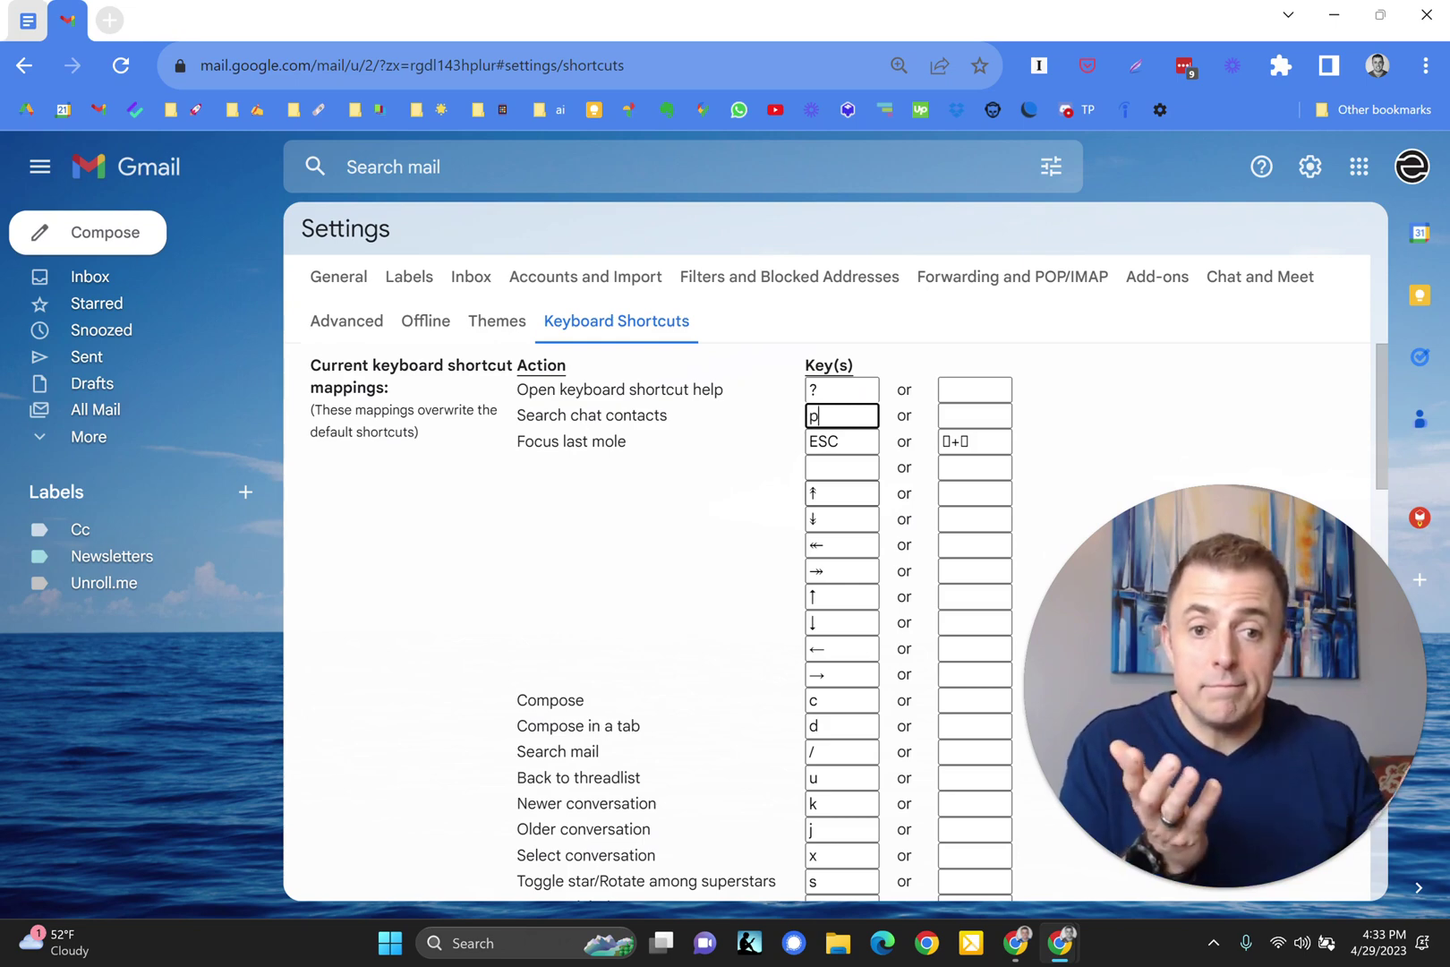
scroll(882, 627, down, 15)
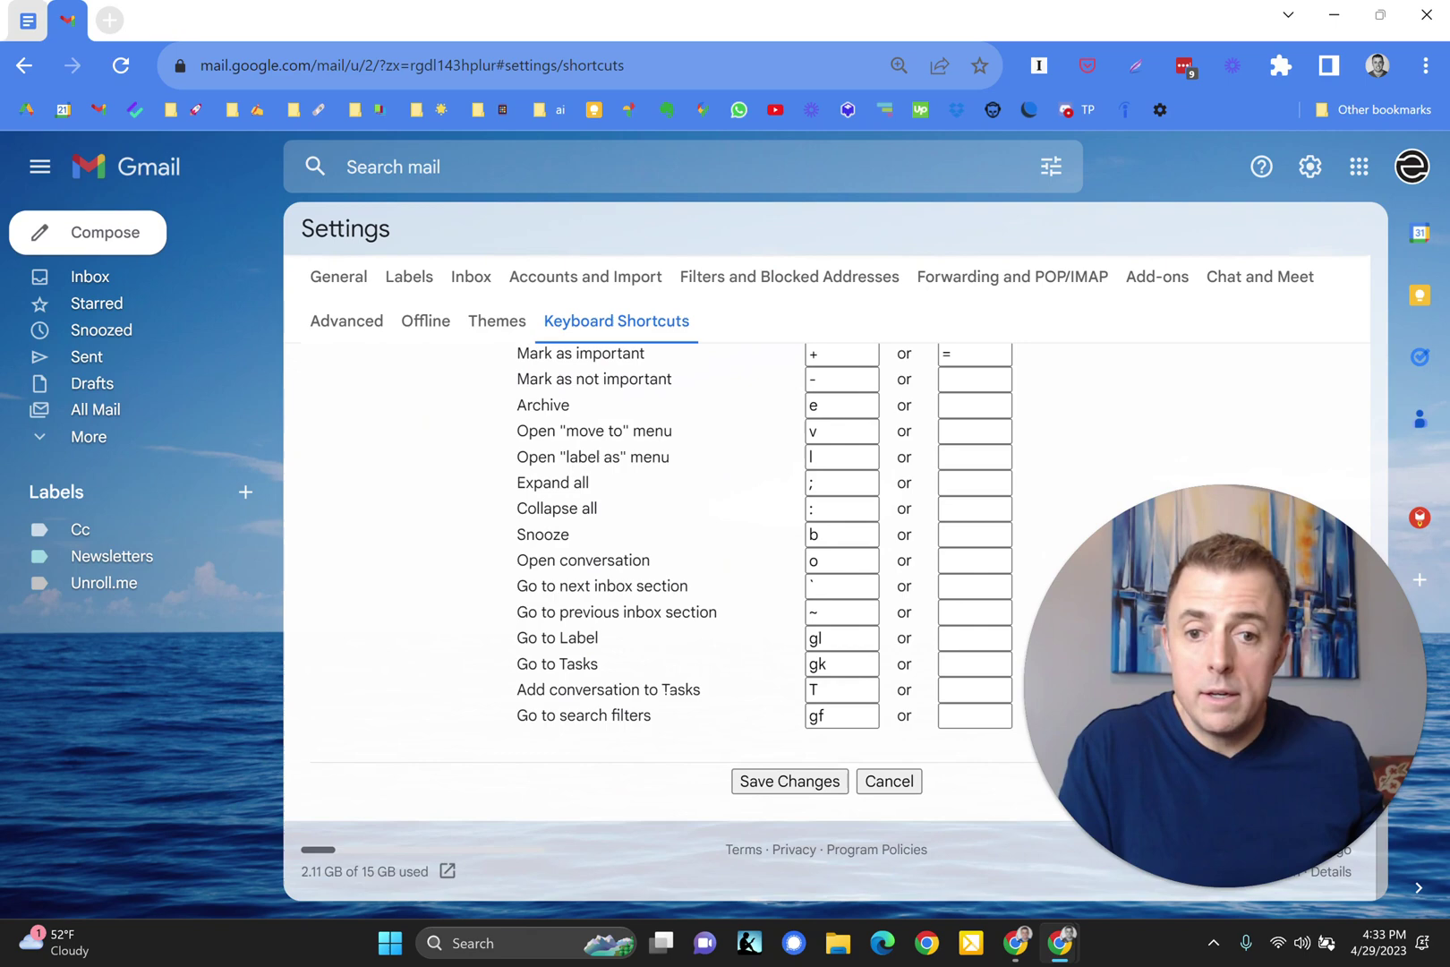
click(881, 786)
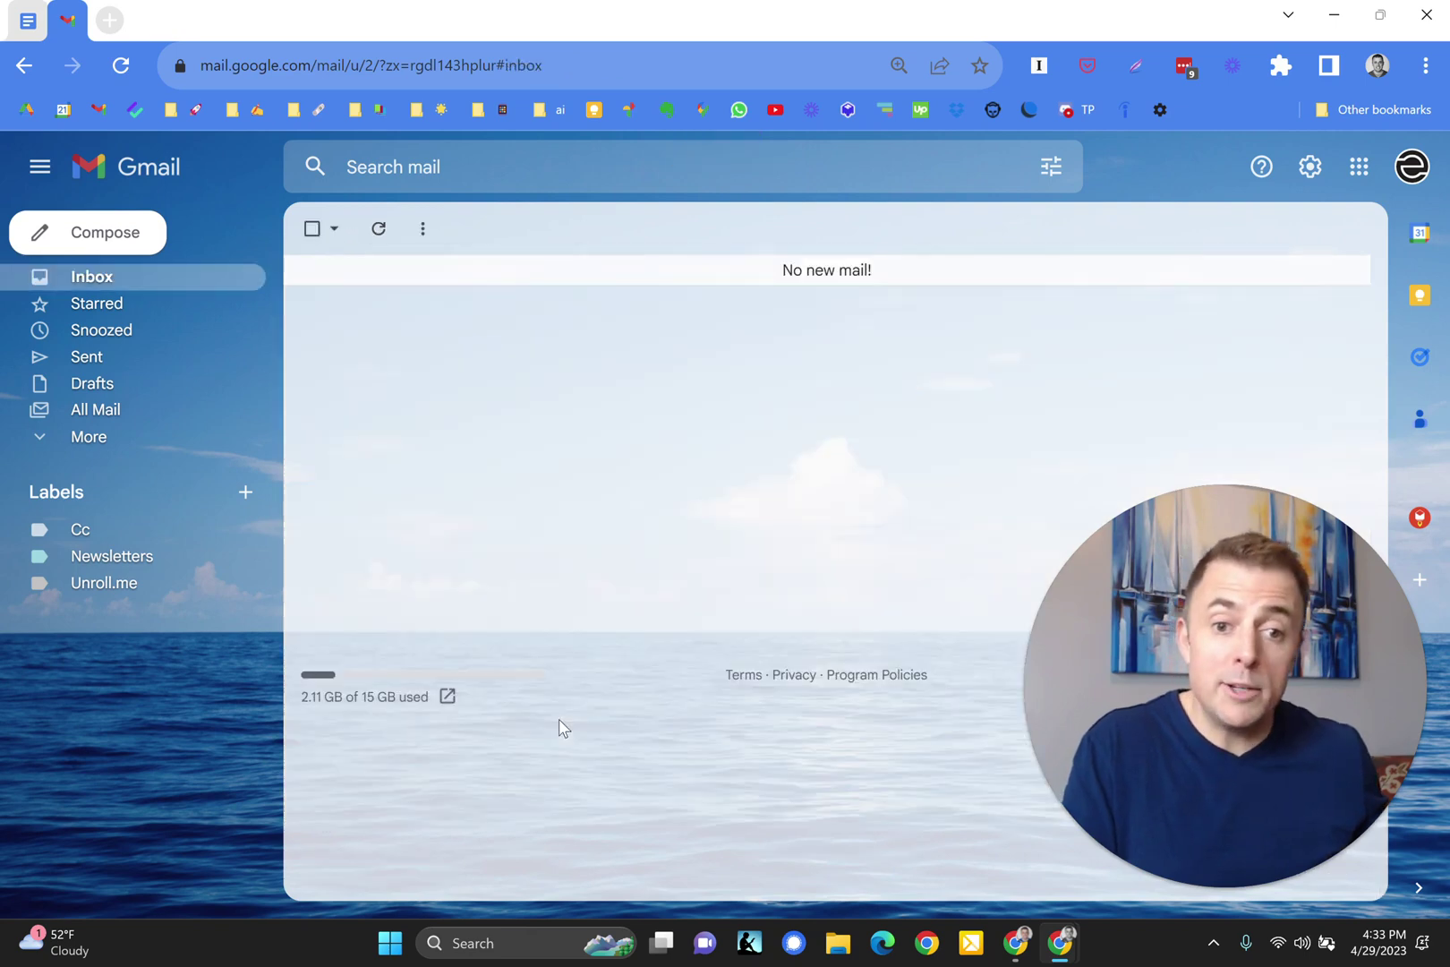
Restore the 'That's it!' bullet, the 'Pro Tip: Use shortcuts like a superhuman' heading and the inbox-crushing bullet.
click(27, 20)
key(ctrl+z)
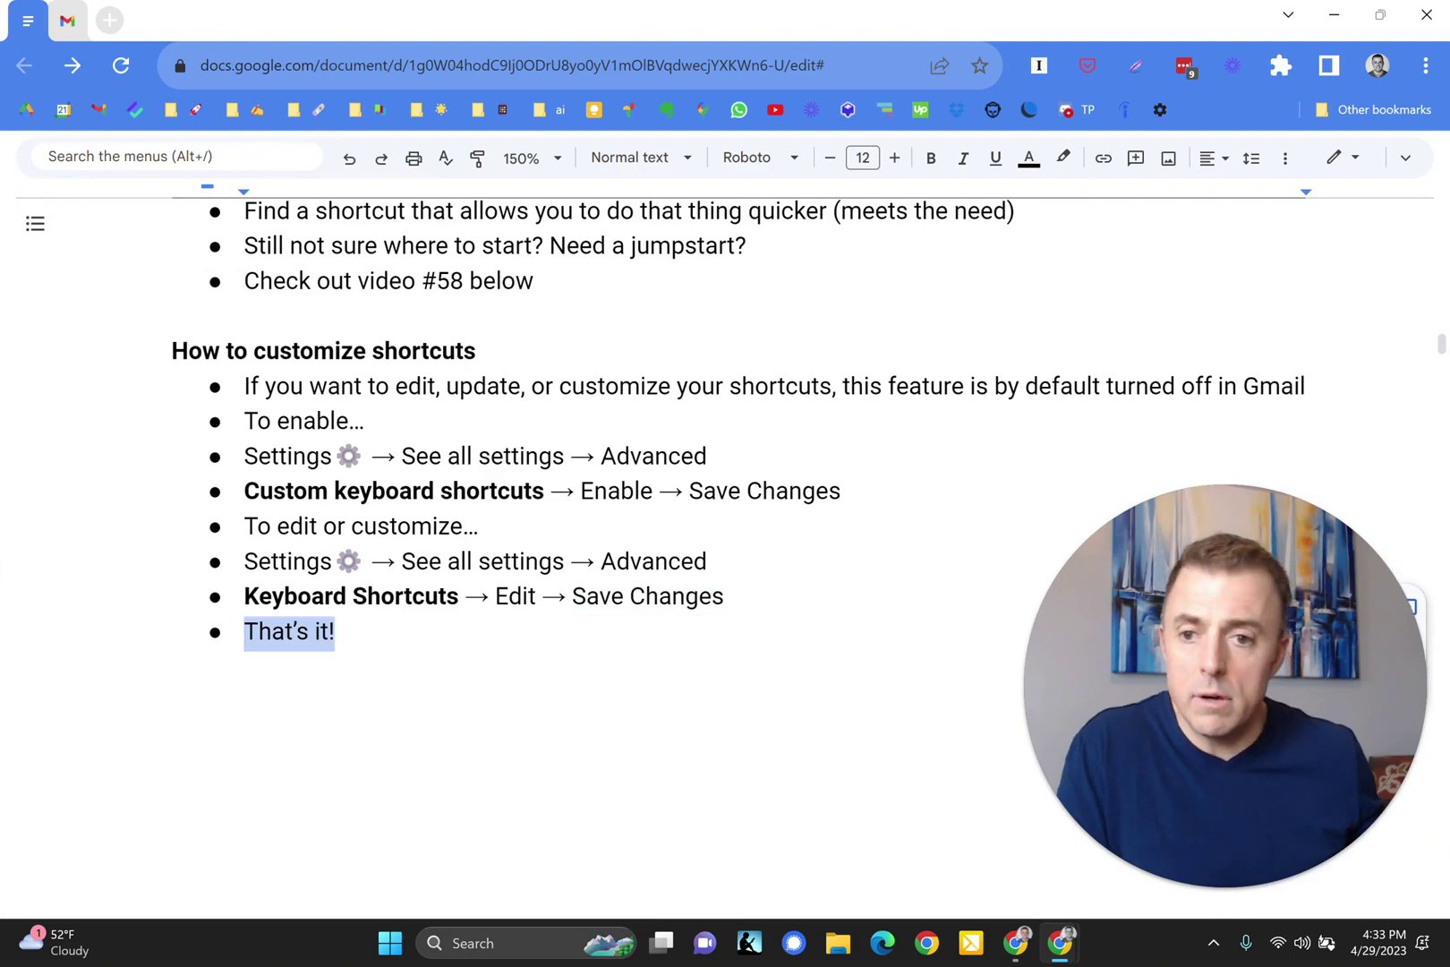
key(ctrl+z)
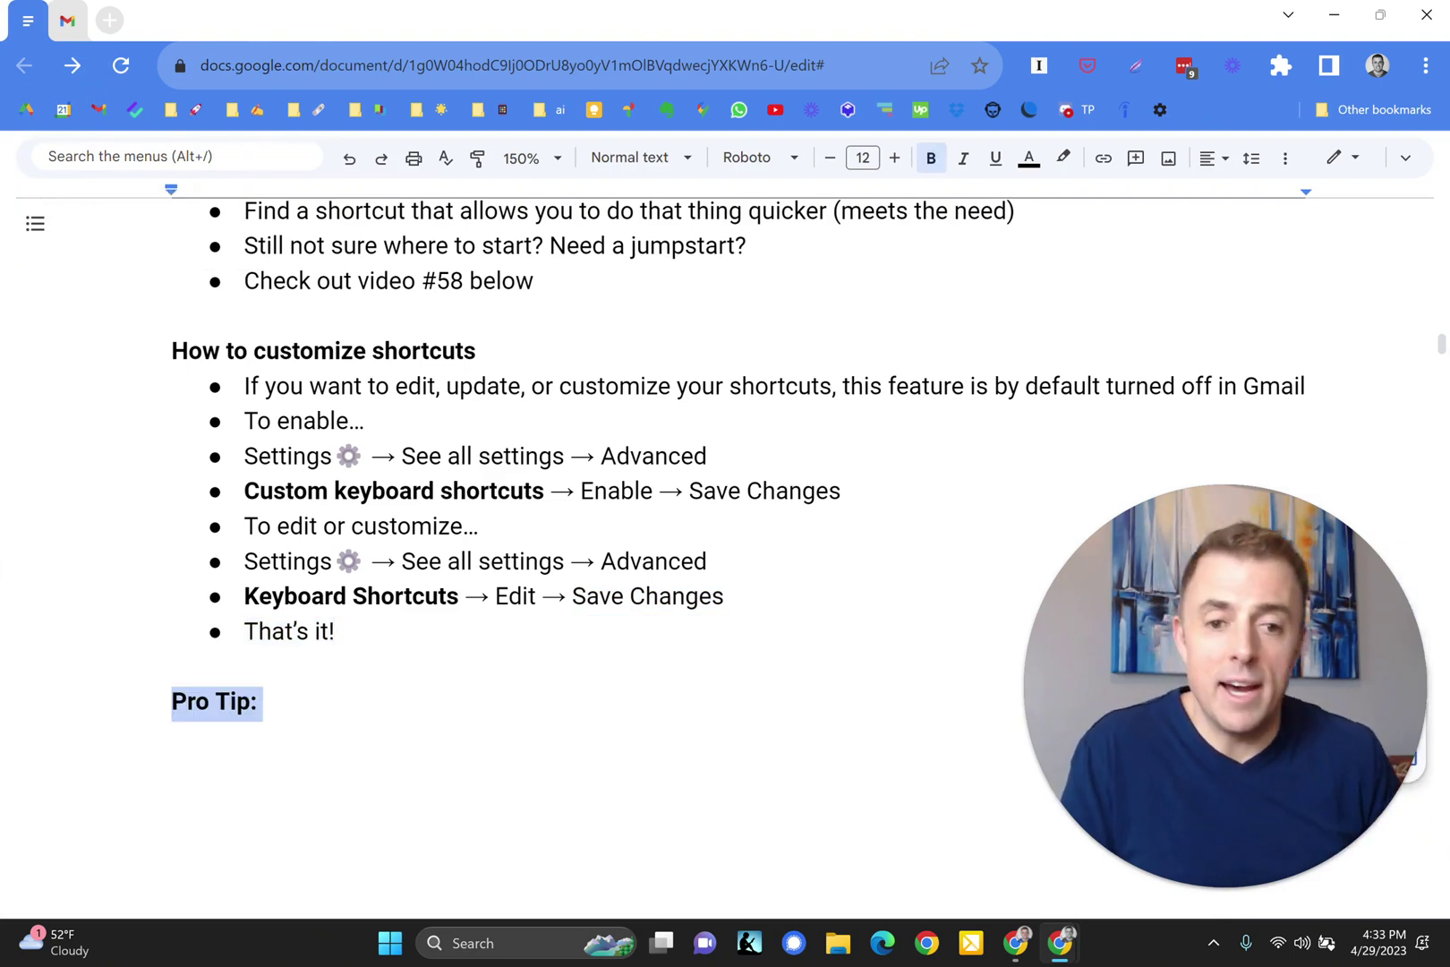
key(ctrl+z)
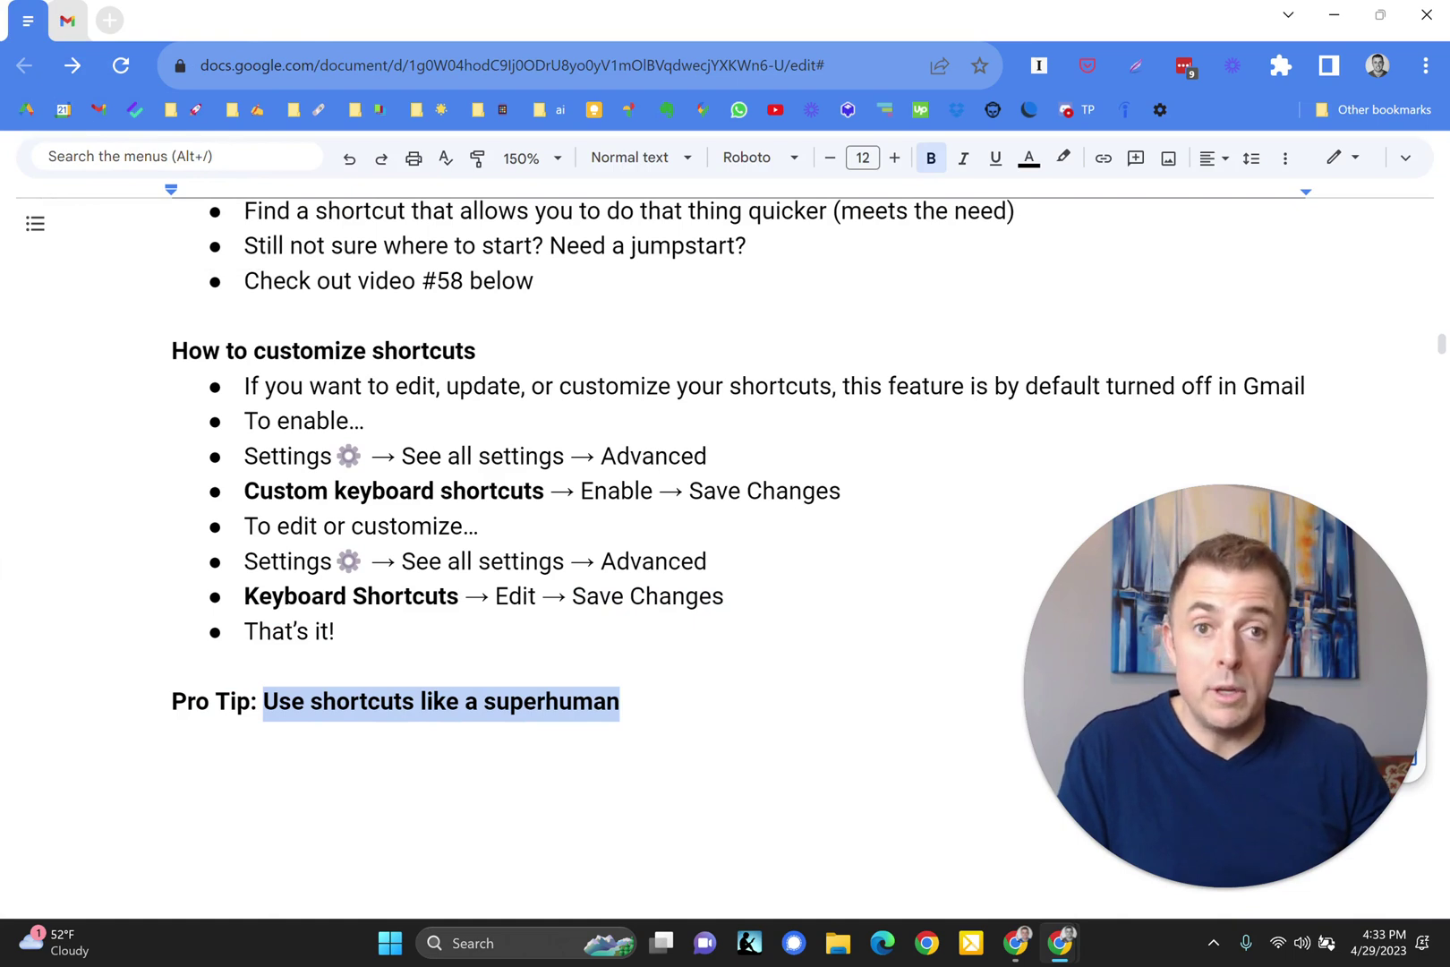
key(ctrl+z)
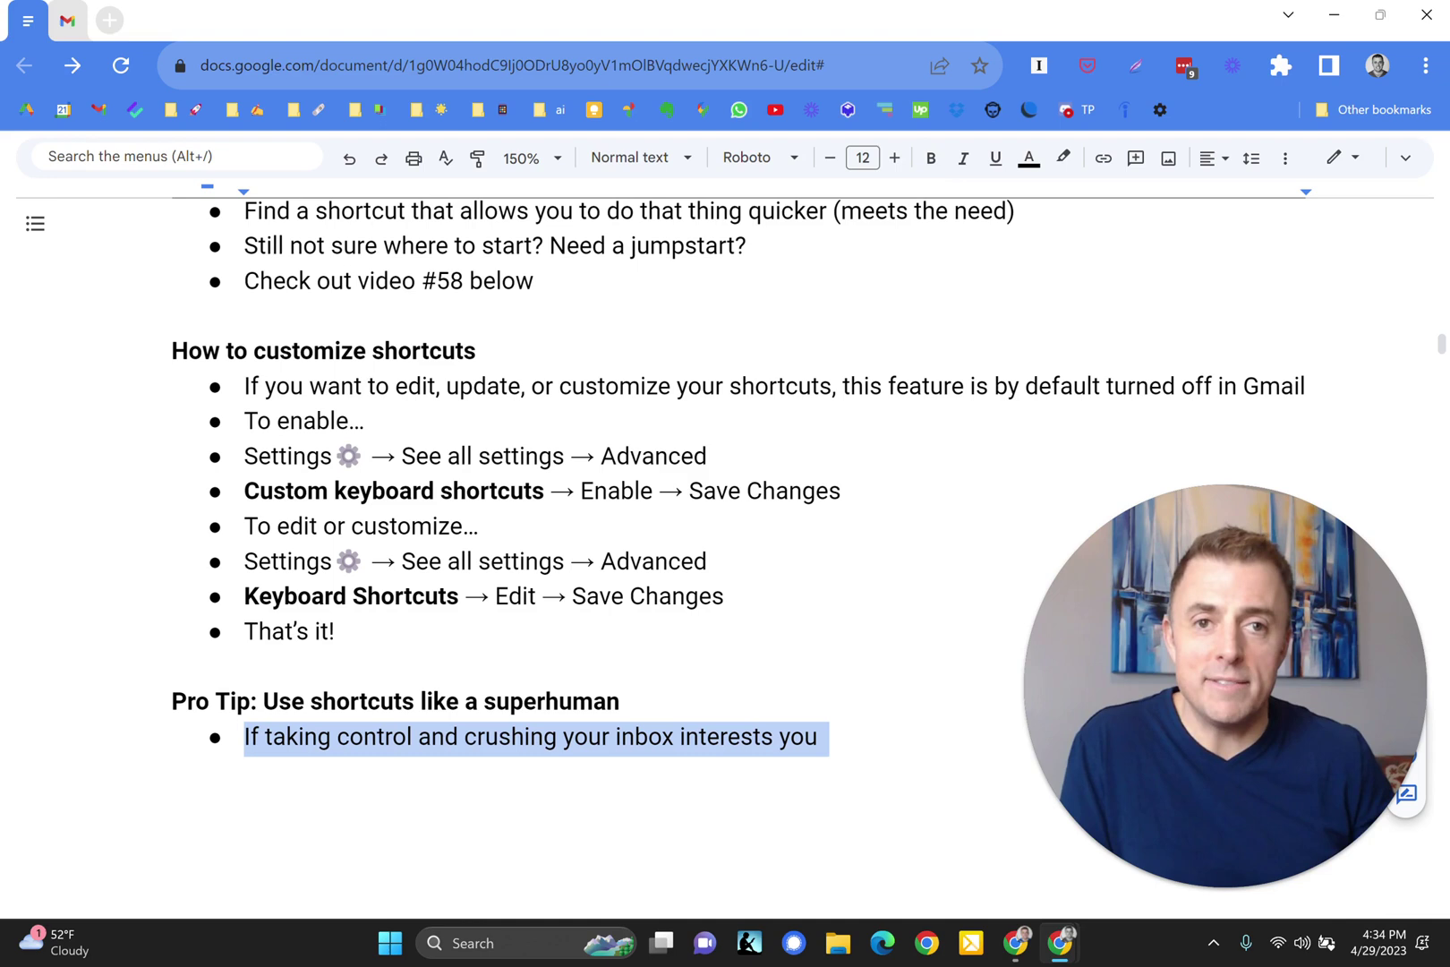
Restore the Shortcuts + Auto-Advance + Send & Archive bullet, 'To own your inbox' and the video #58 bullet.
key(ctrl+z)
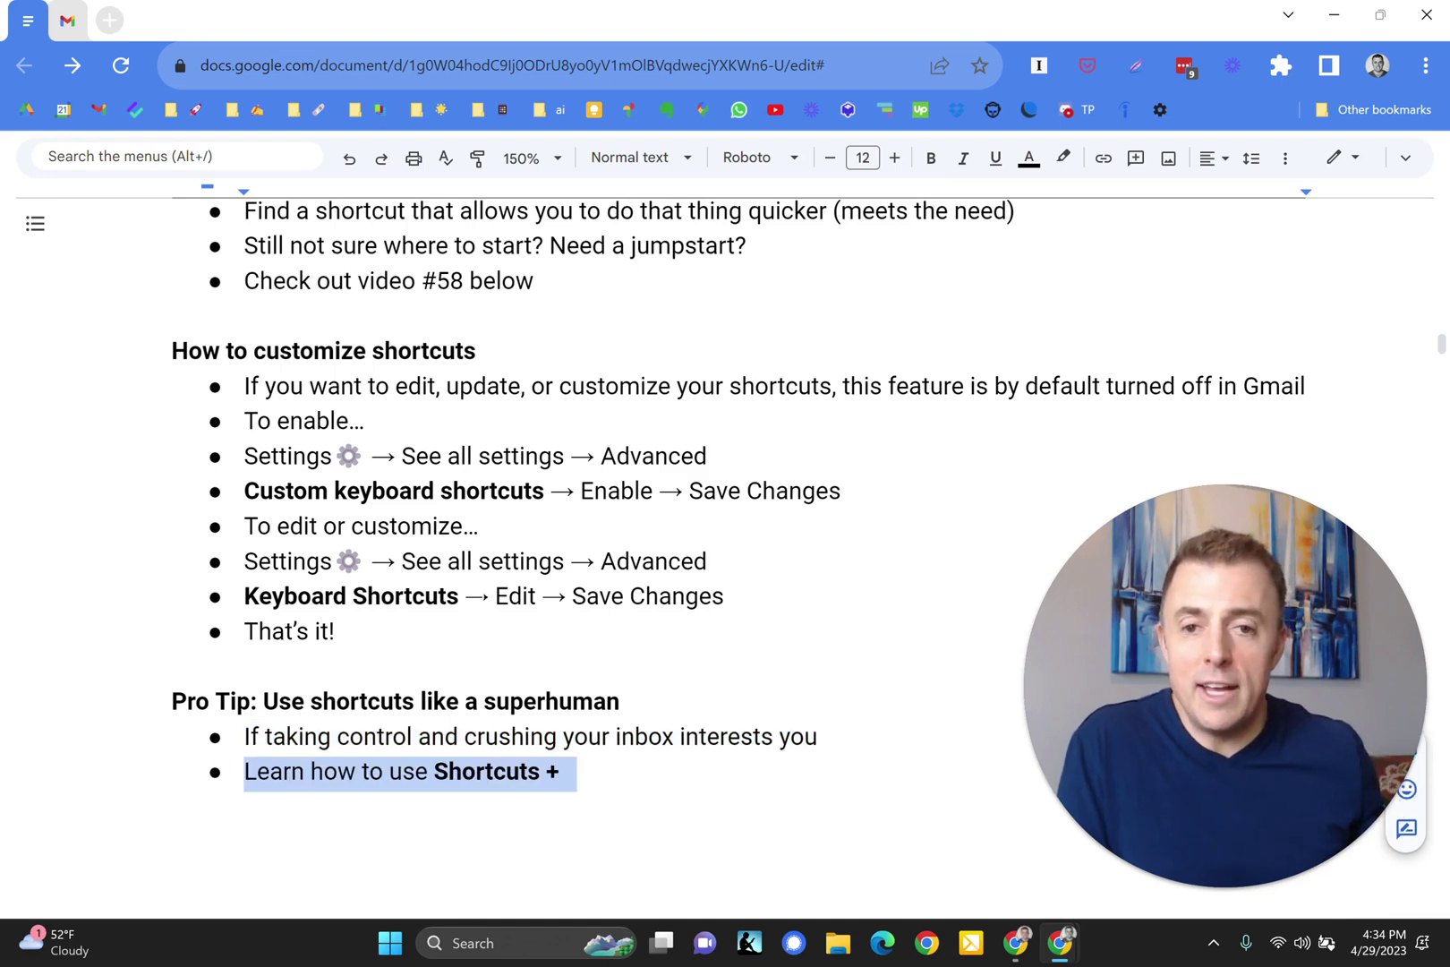
scroll(627, 538, down, 3)
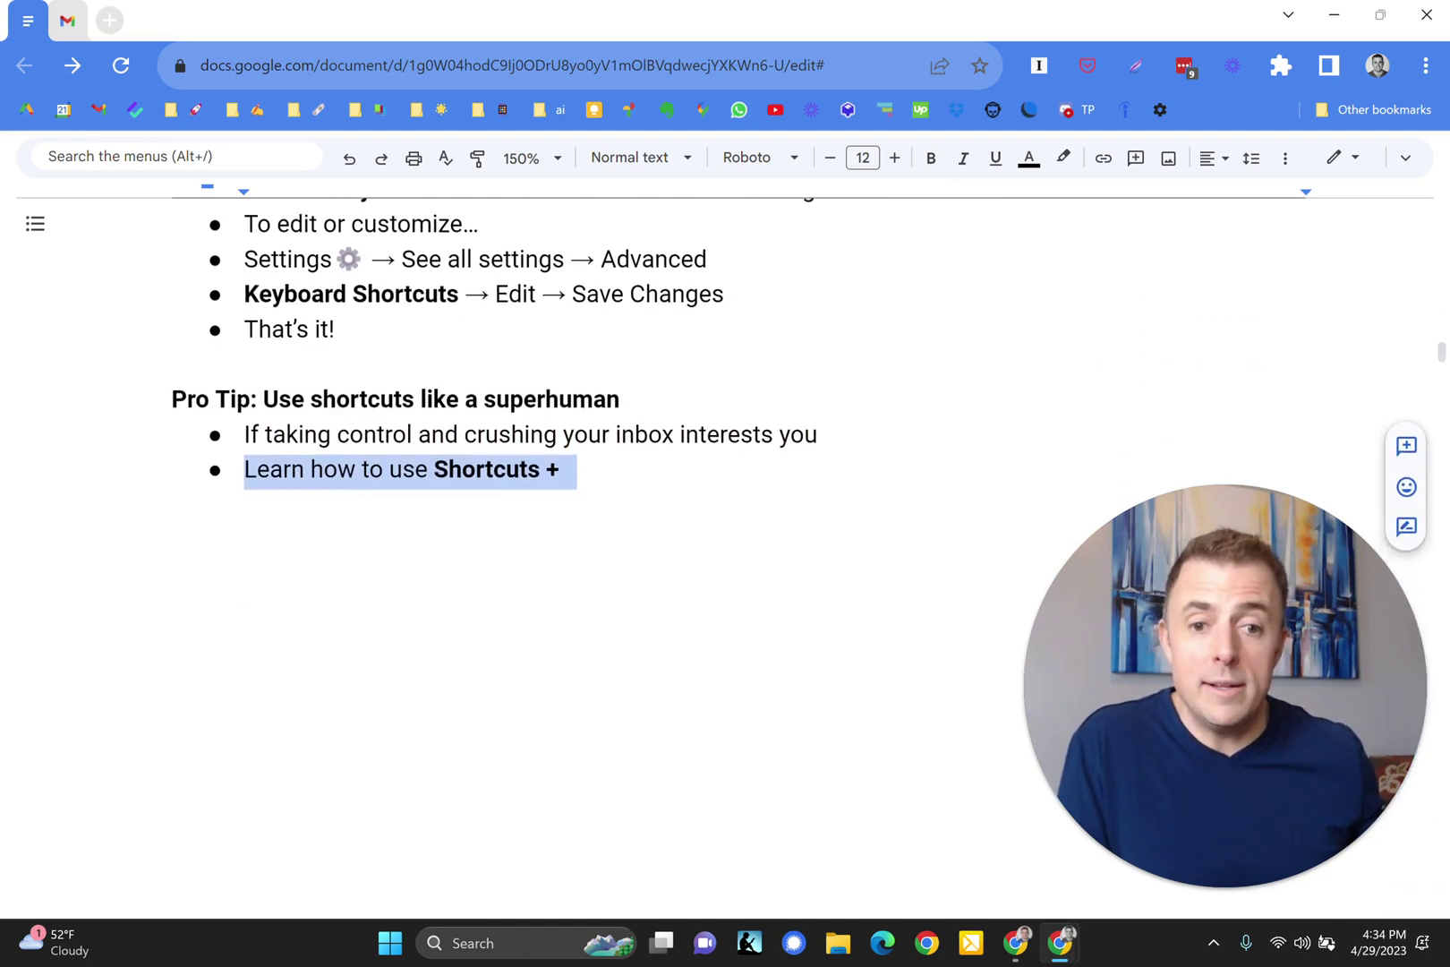
key(ctrl+z)
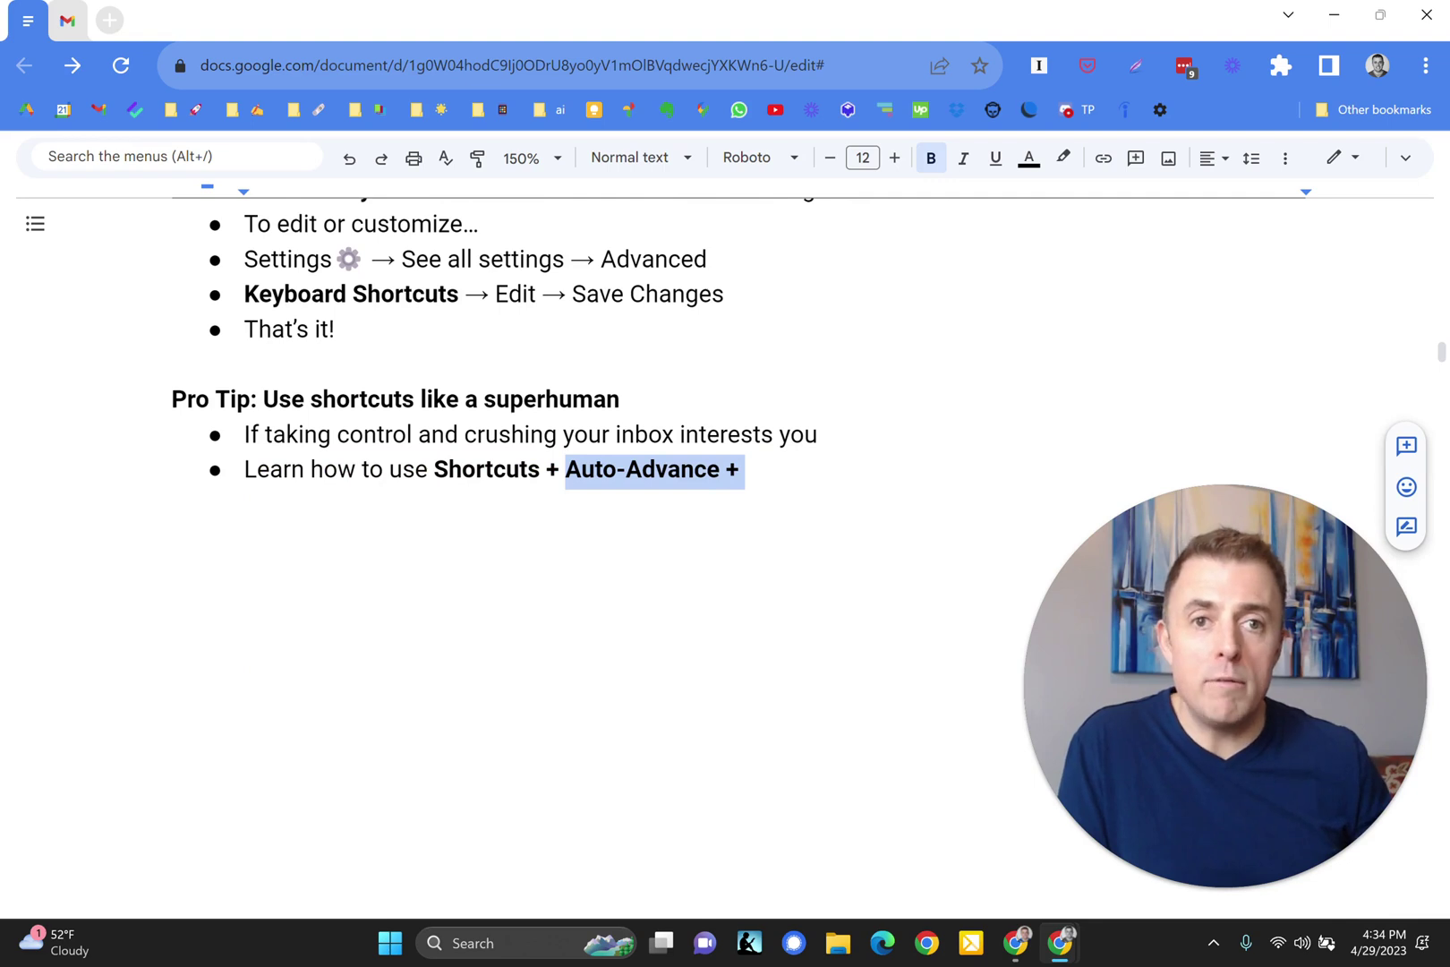
key(ctrl+z)
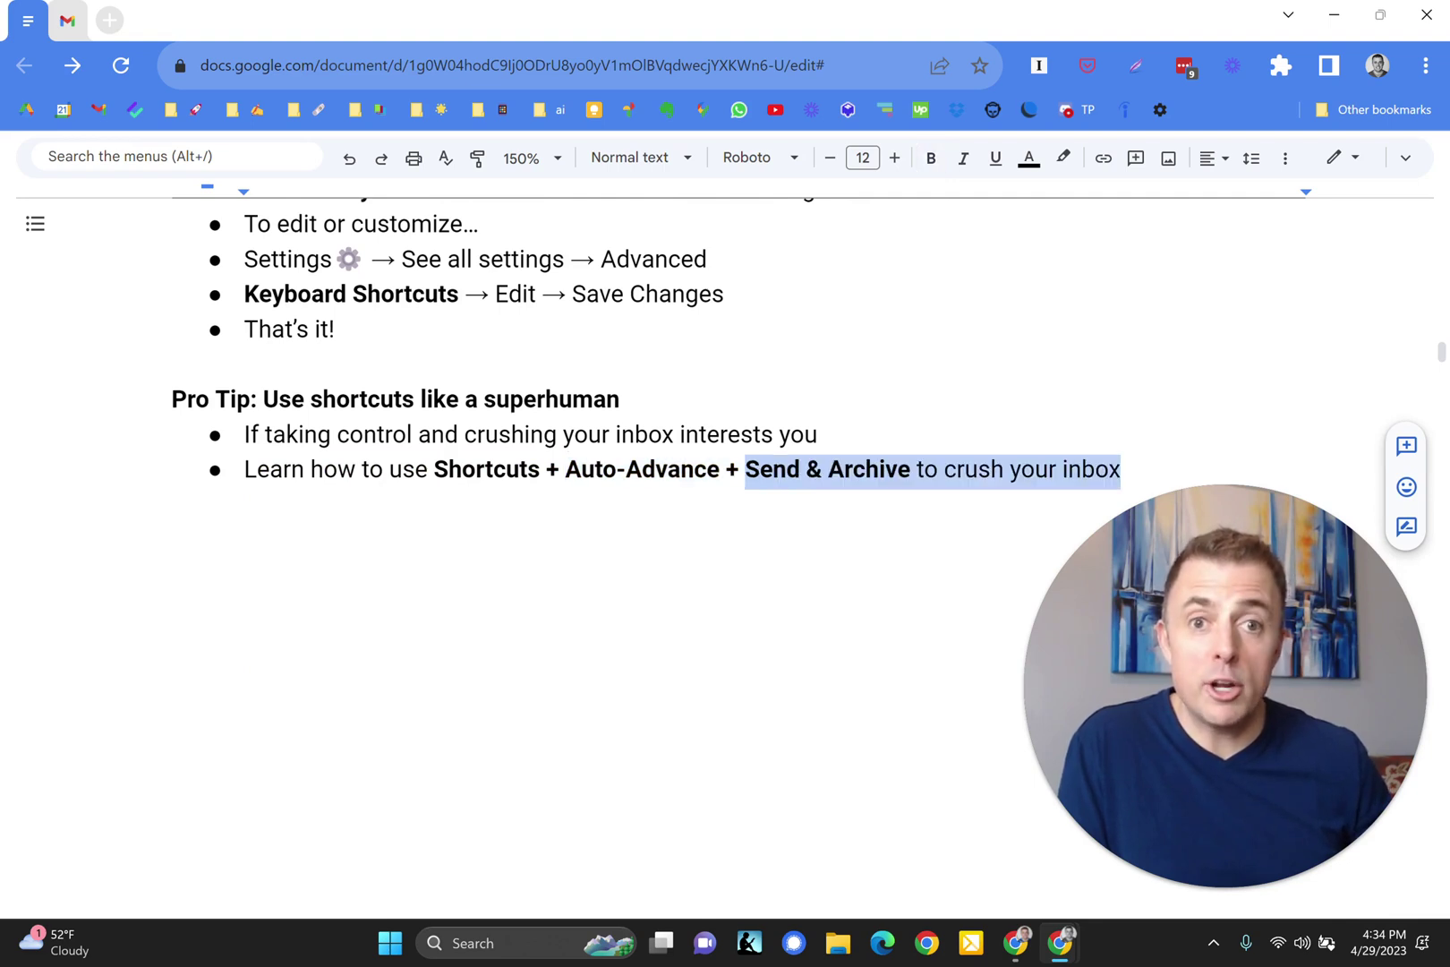
key(ctrl+z)
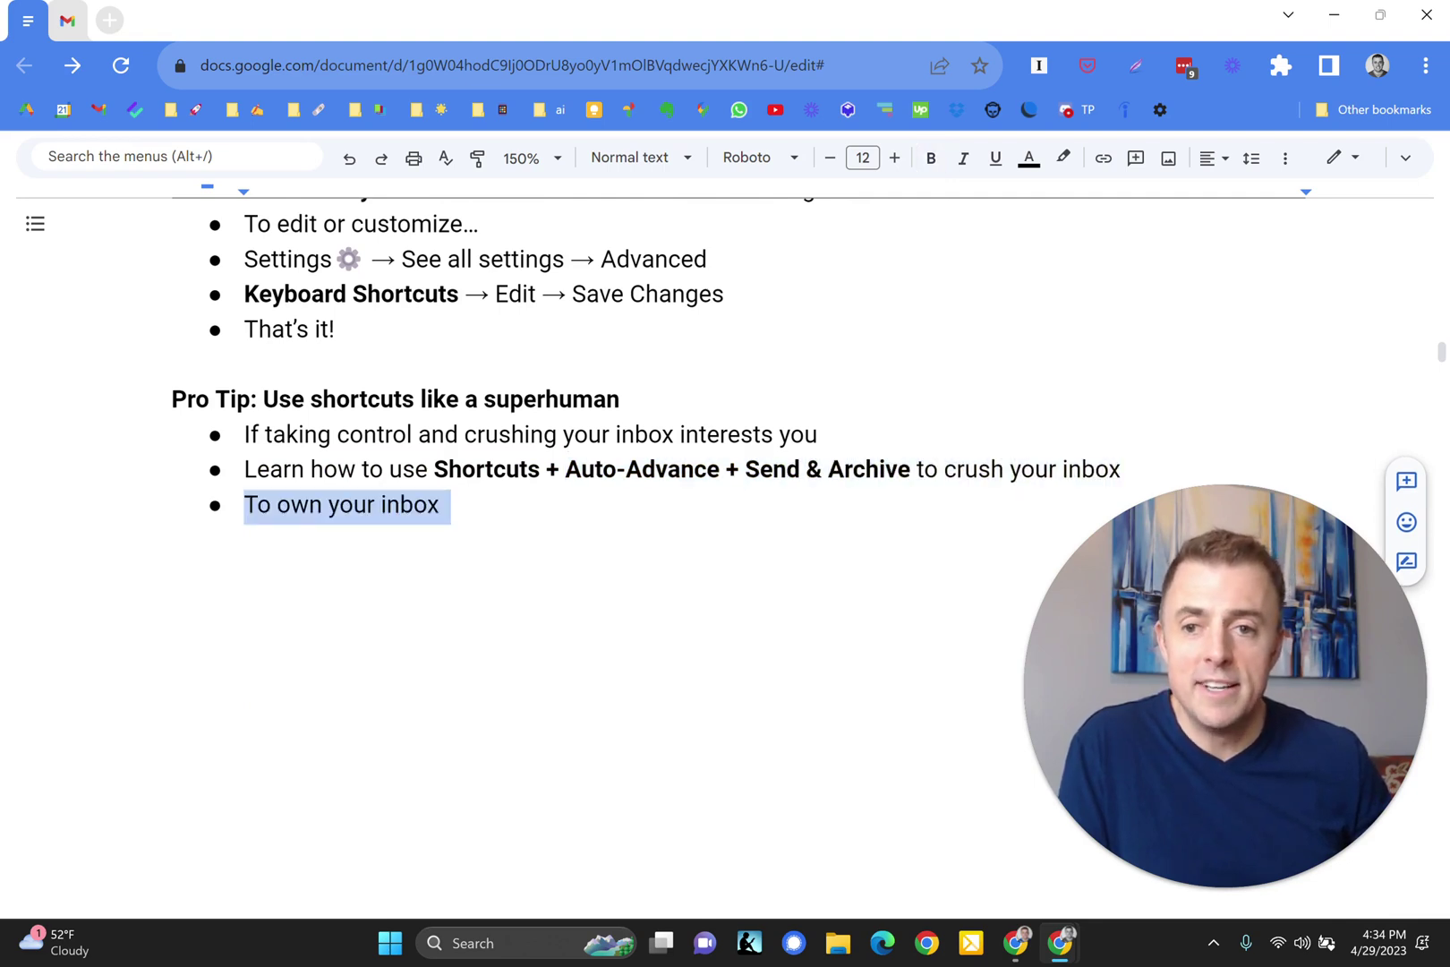
key(ctrl+z)
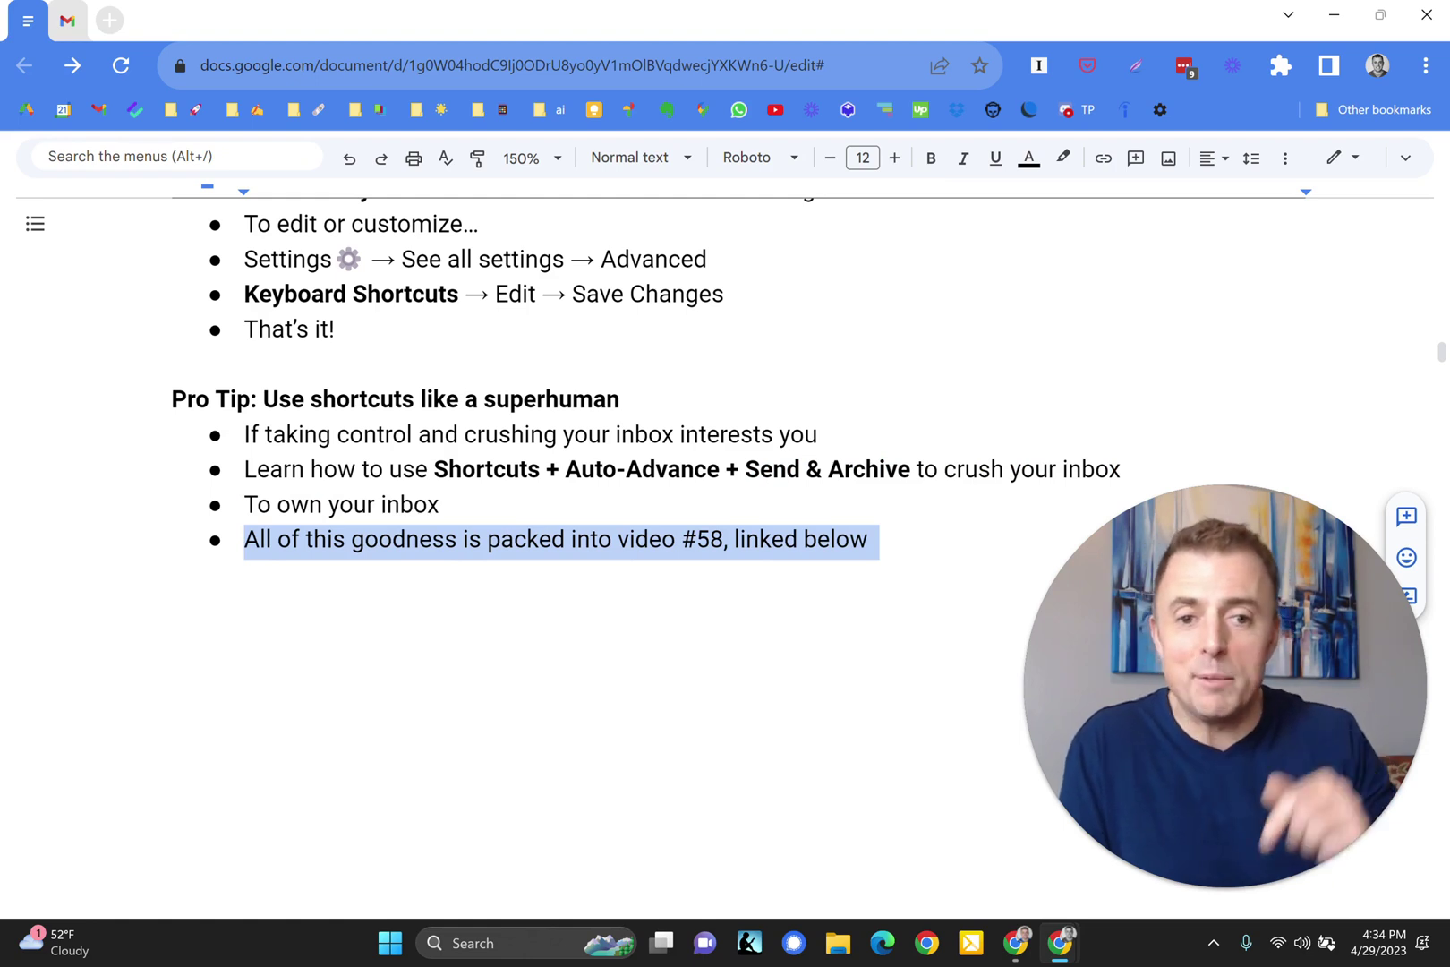
Restore the 'Want more?' heading with its know-why bullet and the 'Helpful?' heading with Like image.
key(ctrl+z)
key(ctrl+z)
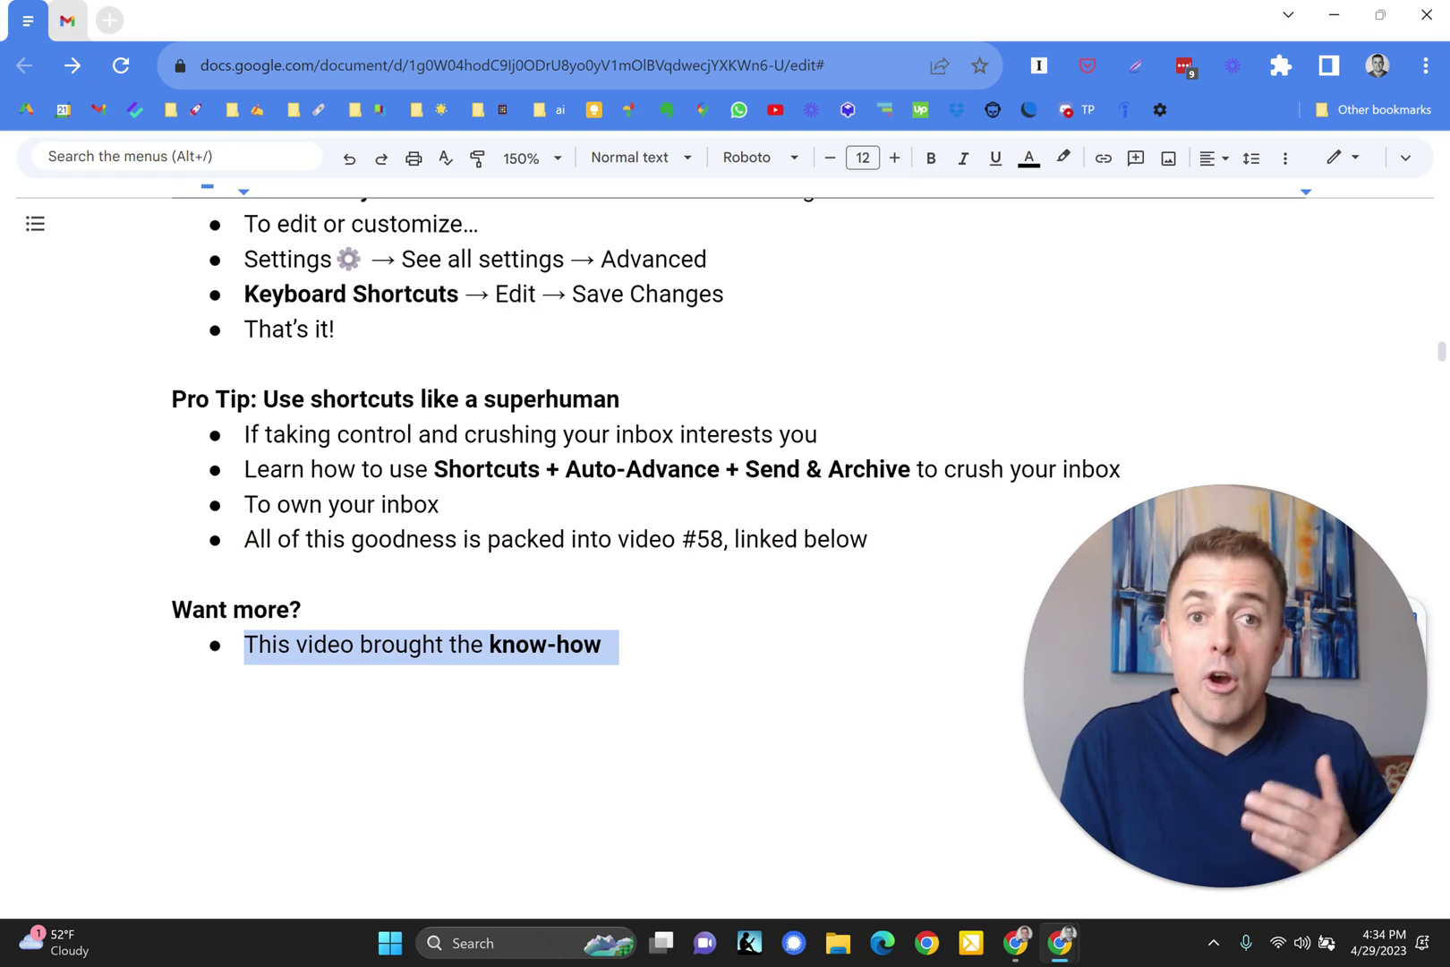
key(ctrl+z)
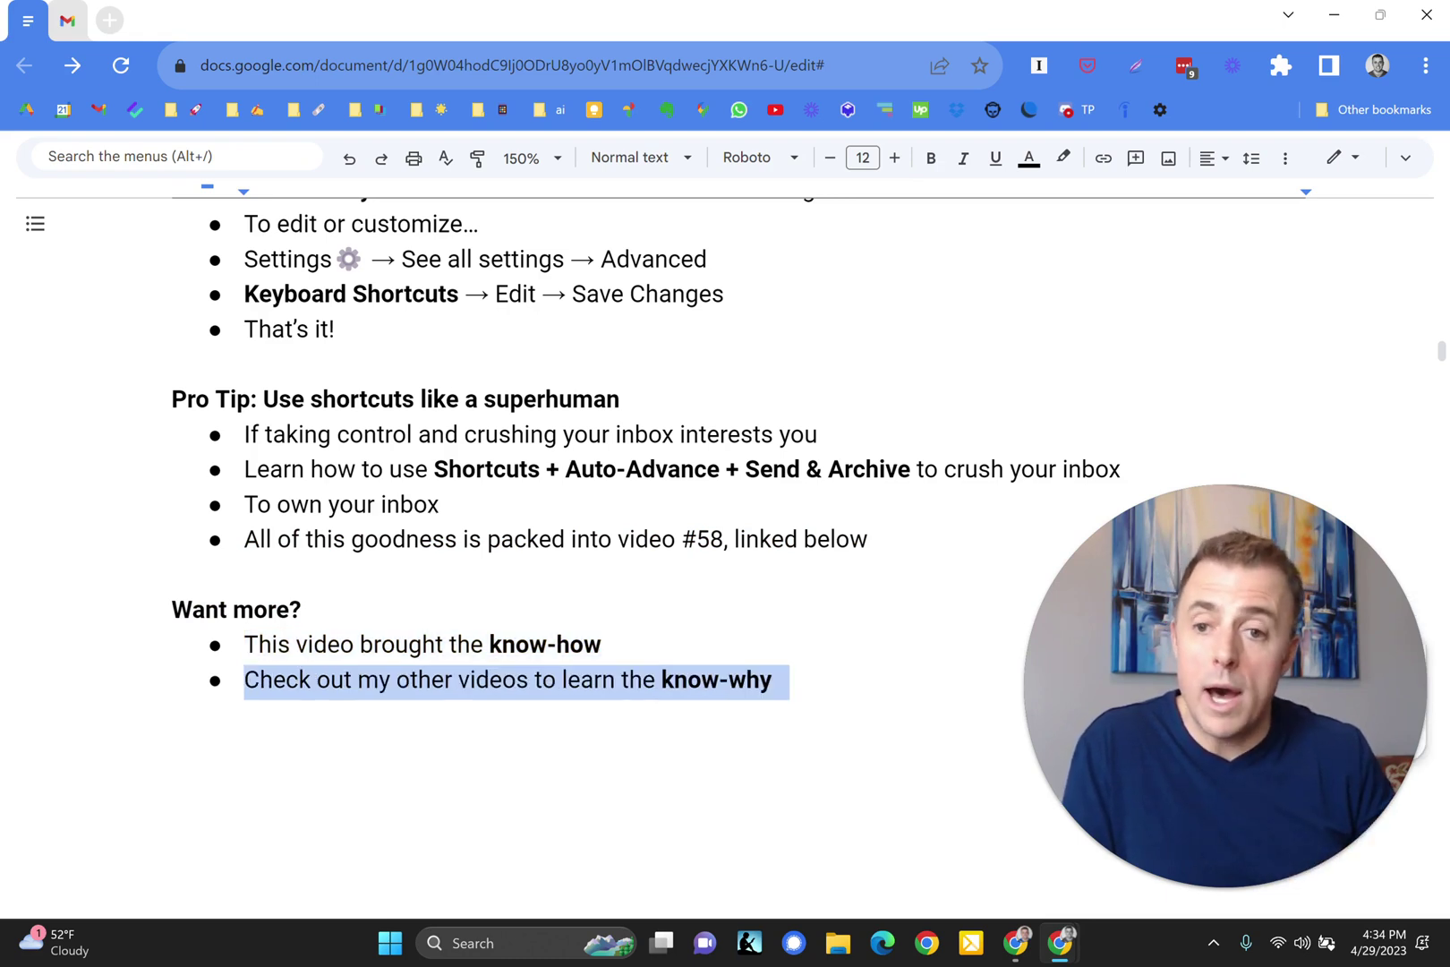
key(ctrl+z)
key(ctrl+z)
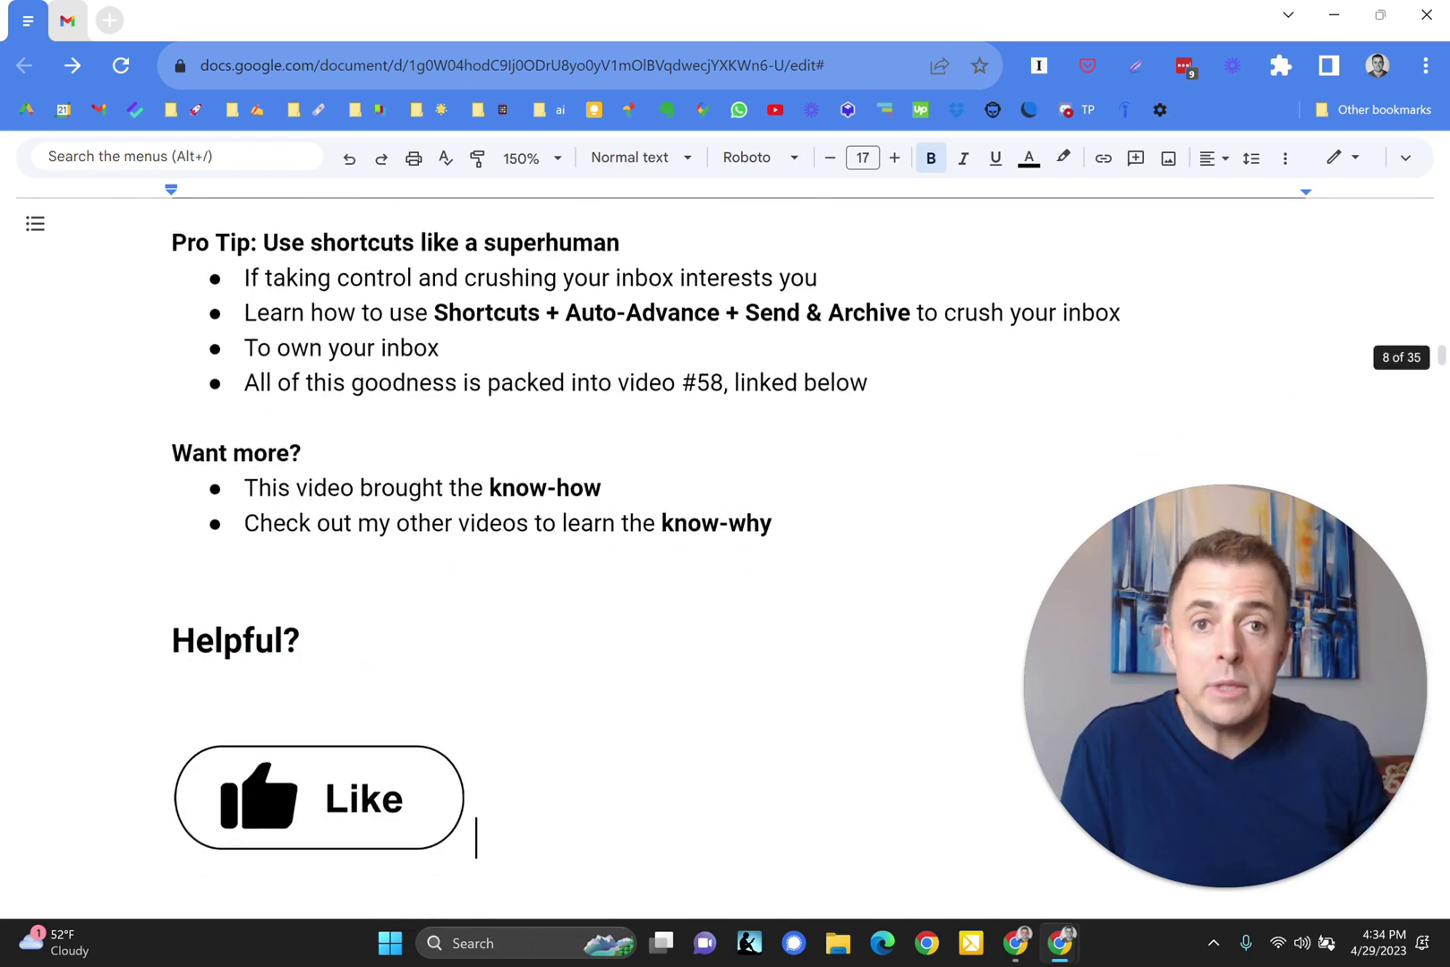
key(ctrl+z)
key(ctrl+z)
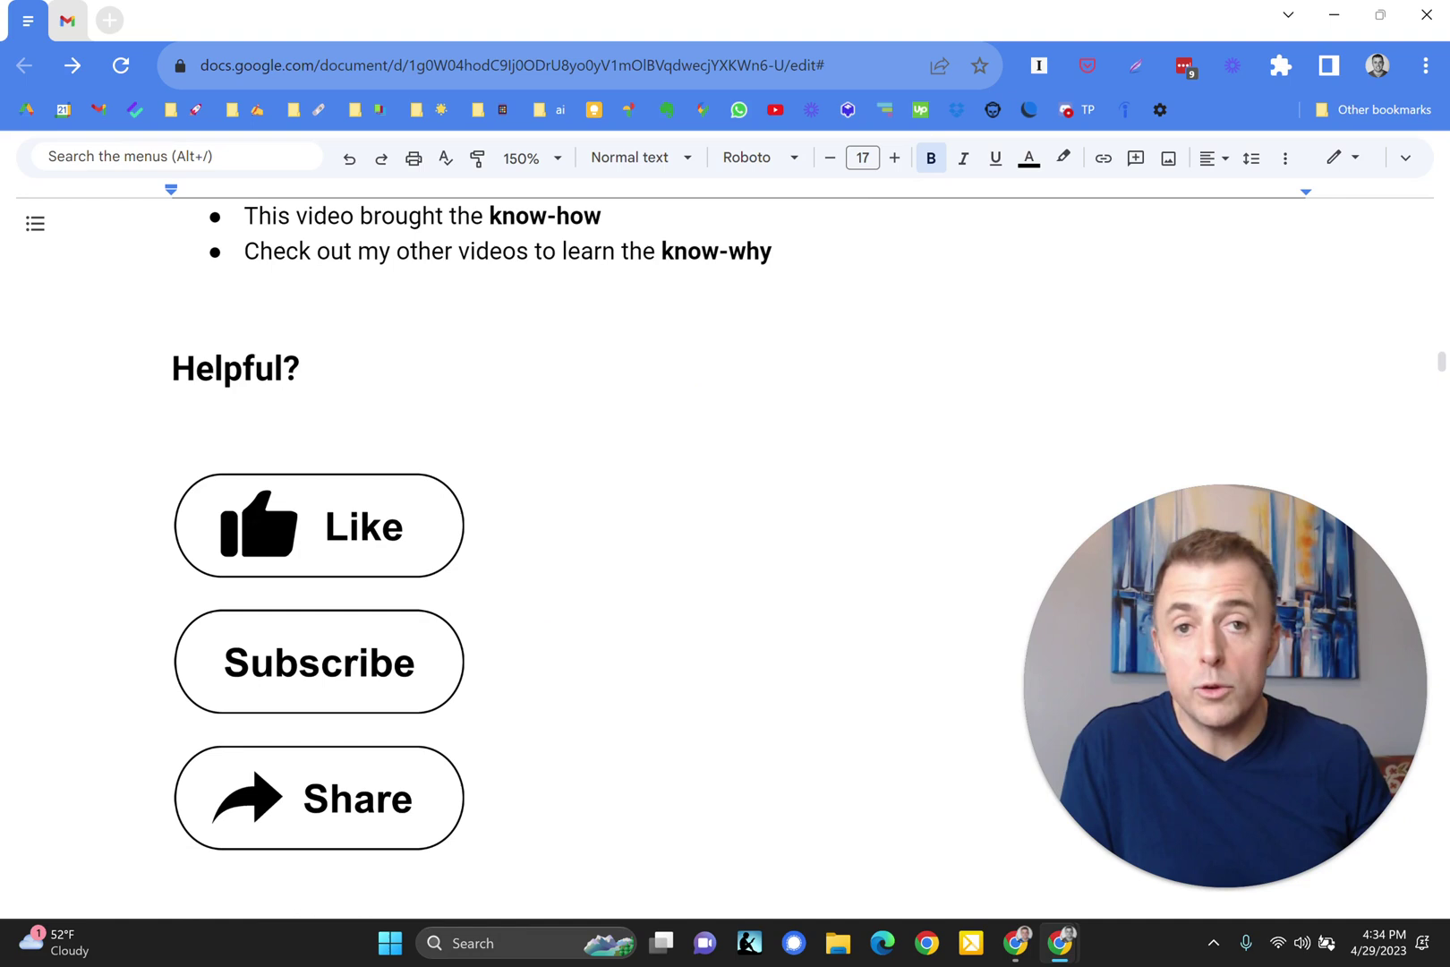
Restore the 'Remember!' heading with '@ Me & this outline' and 'Leave questions!' lines.
key(ctrl+z)
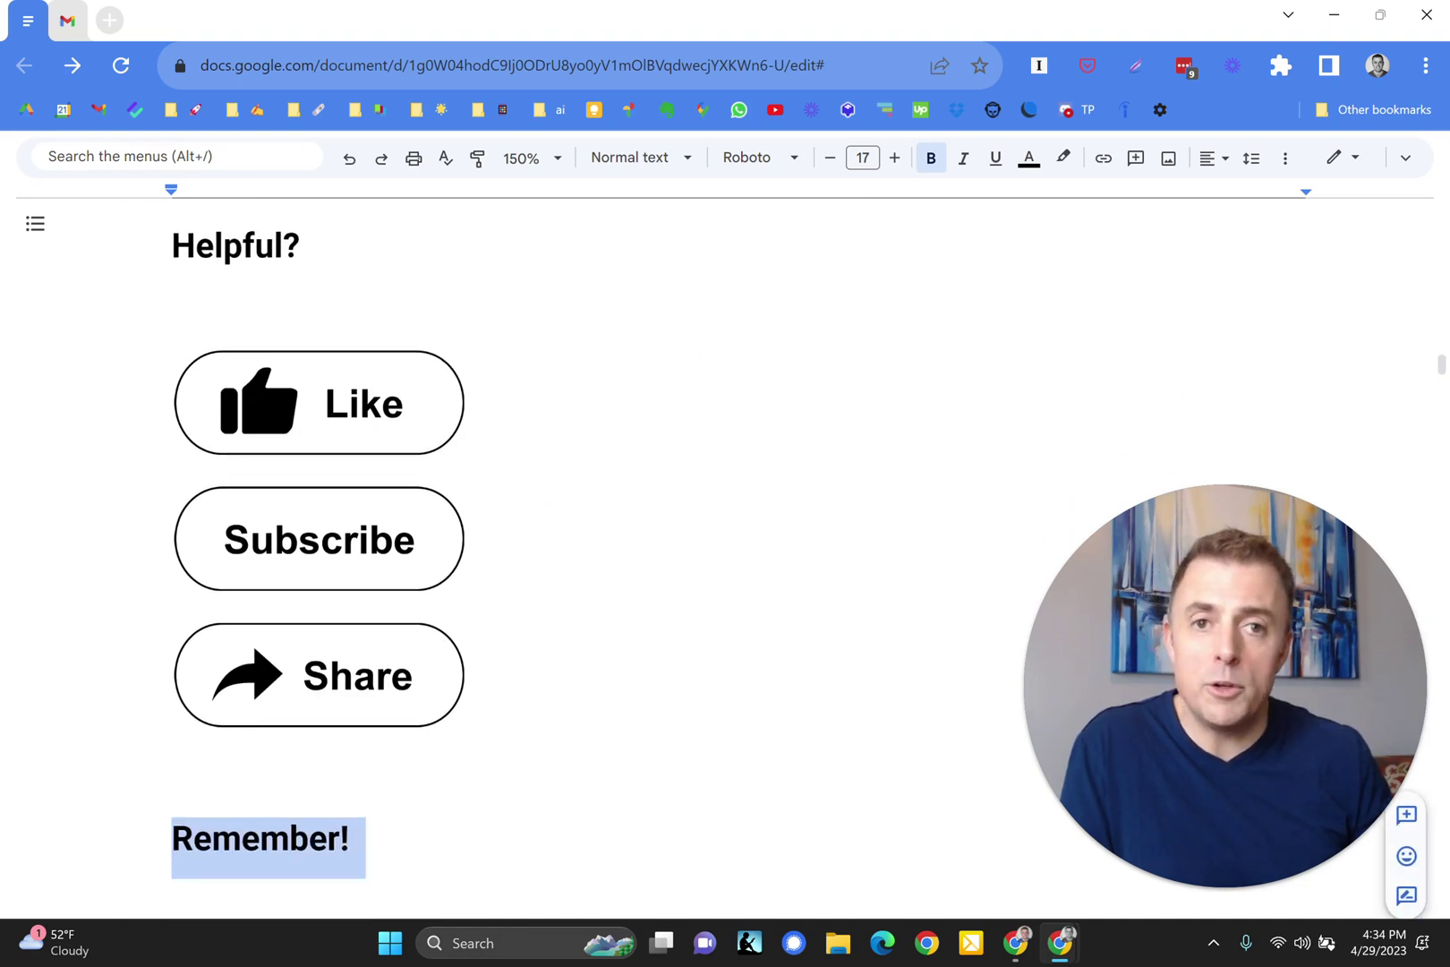
key(ctrl+z)
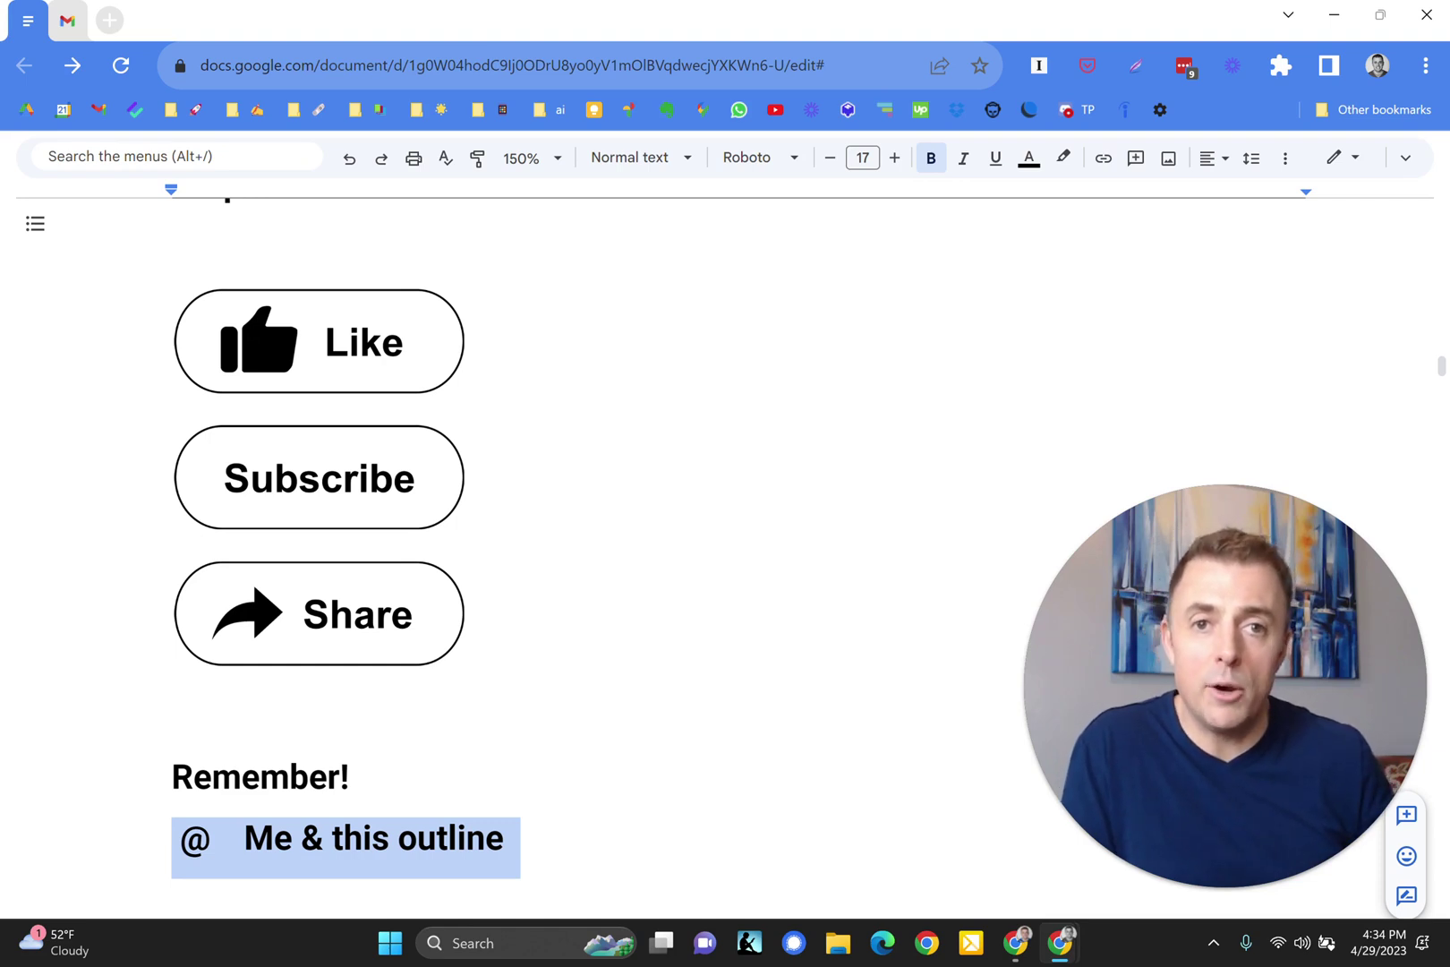
key(ctrl+z)
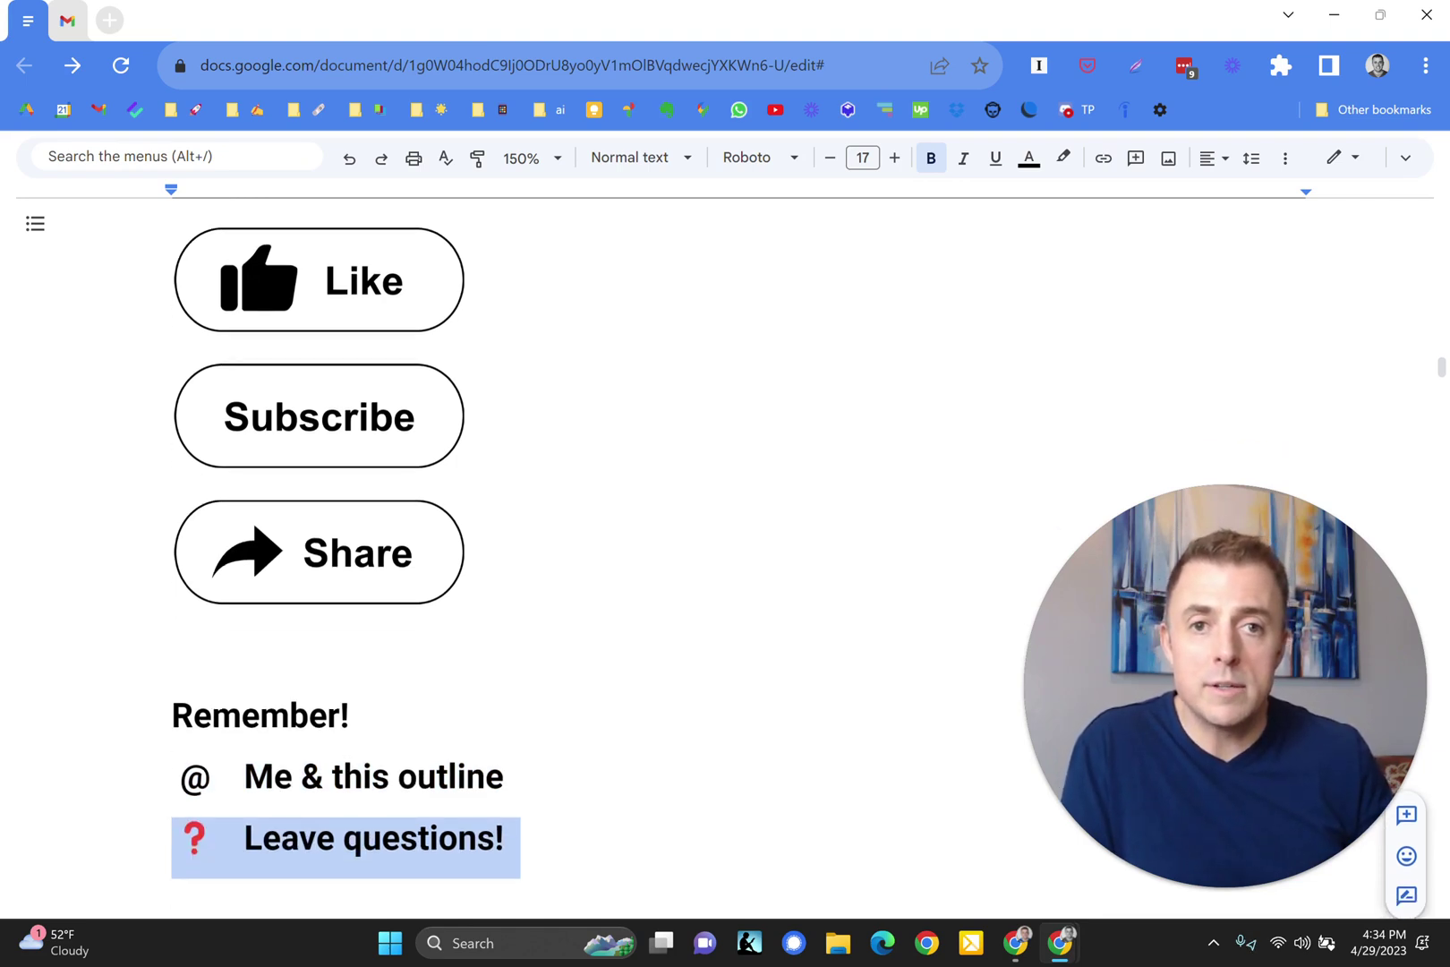